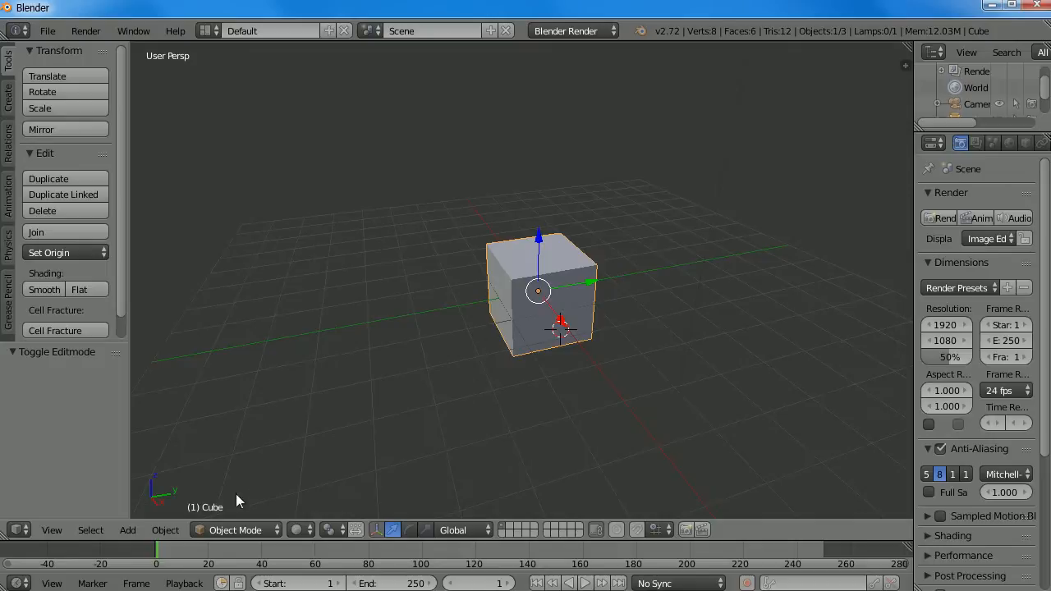
- Switch the cube to Edit Mode and pick individual corner vertices on its top
middle_drag(441, 388, 523, 368)
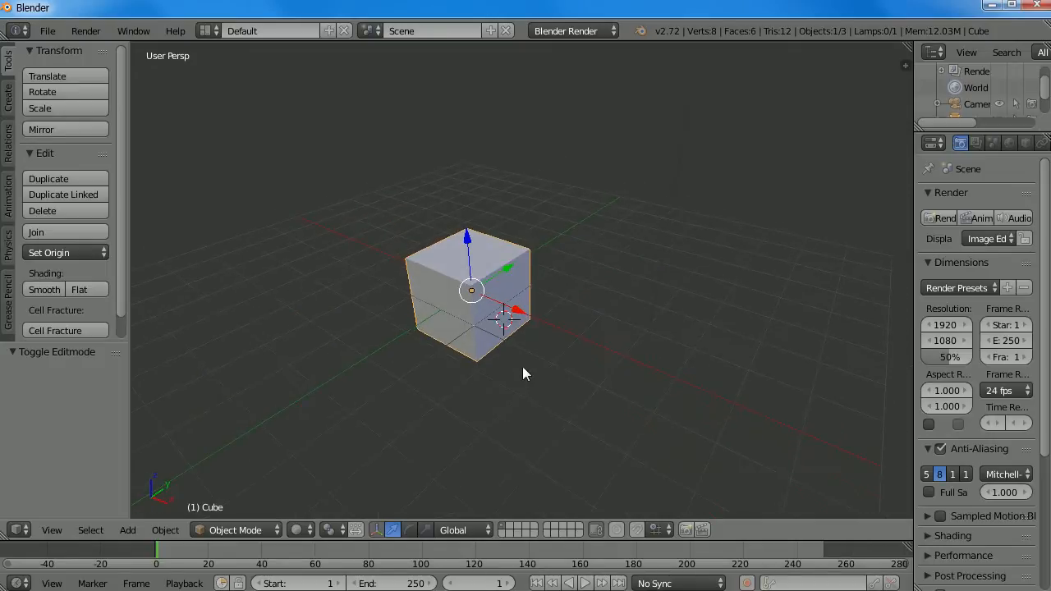
click(246, 529)
click(242, 491)
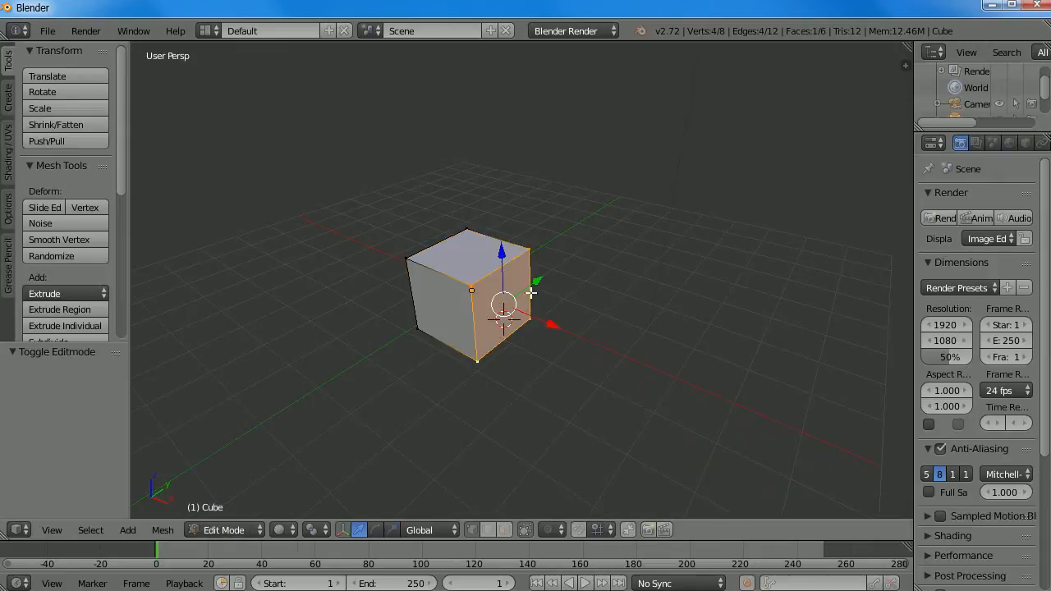
scroll(458, 317, up, 2)
right_click(438, 283)
middle_drag(443, 326, 473, 311)
right_click(560, 248)
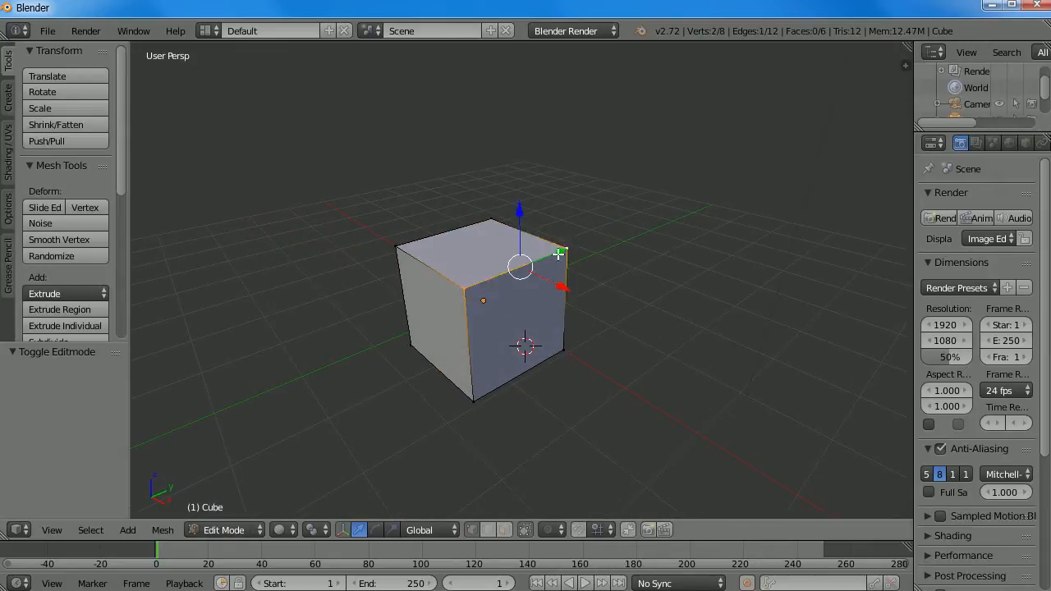
- Select the four corner vertices of the cube's side face on the positive X side together, repeating the selection several times
right_click(462, 289)
shift+right_click(575, 246)
shift+right_click(565, 345)
shift+right_click(464, 398)
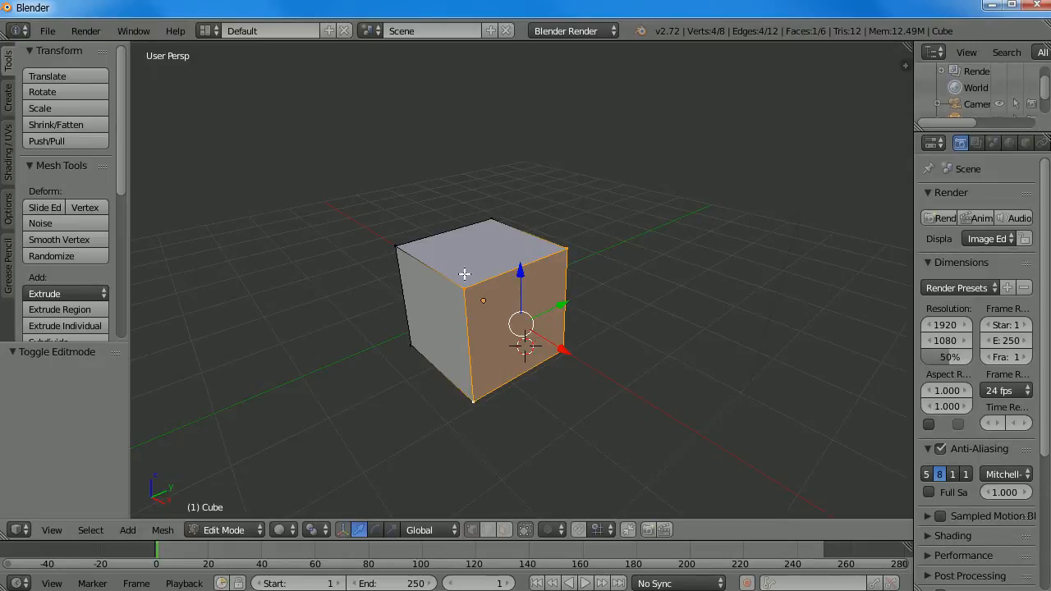
right_click(470, 288)
shift+right_click(563, 249)
shift+right_click(563, 345)
shift+right_click(475, 394)
right_click(466, 285)
shift+right_click(566, 248)
shift+right_click(563, 350)
shift+right_click(474, 394)
- Select single vertices on the cube's top one after another and return to Object Mode
right_click(464, 287)
right_click(490, 220)
right_click(566, 248)
right_click(464, 289)
key(Tab)
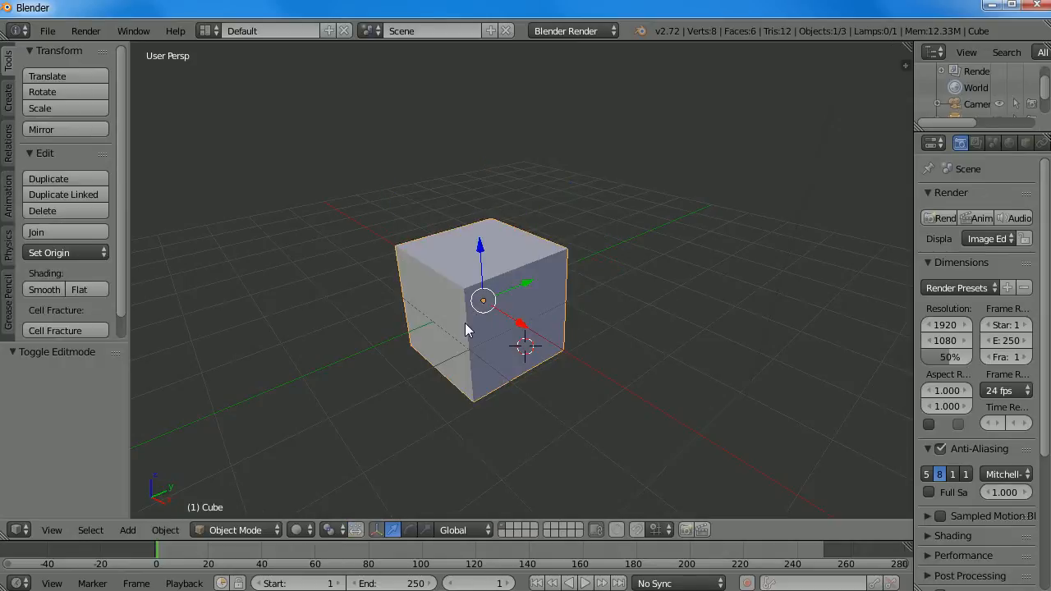
- Place the 3D cursor beside the cube, add a plane mesh, and move it about -6.85 in X to the cube's other side
scroll(455, 327, down, 4)
middle_drag(459, 307, 547, 314)
click(551, 297)
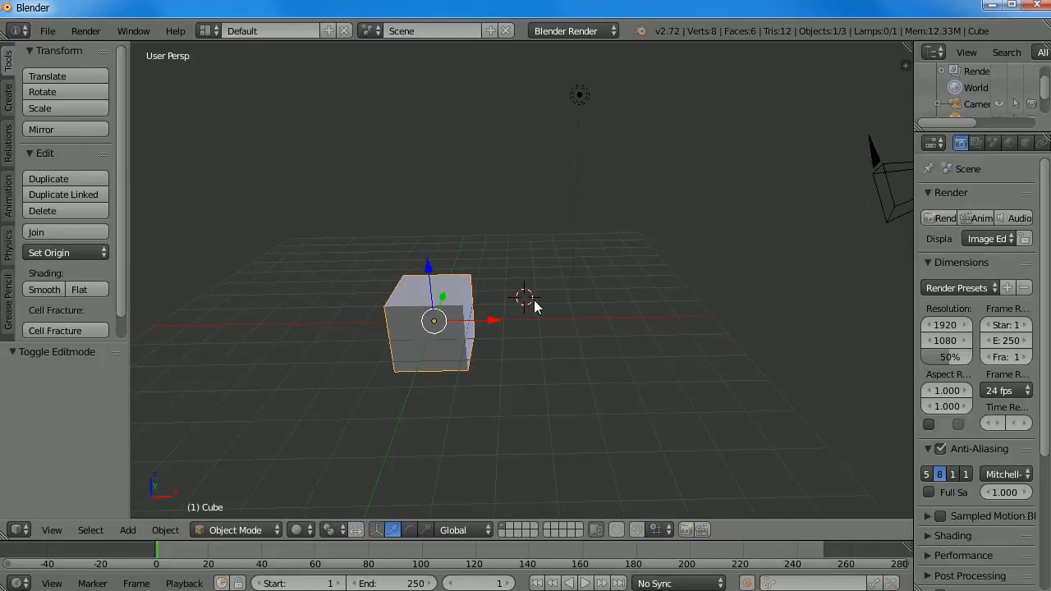
key(shift+a)
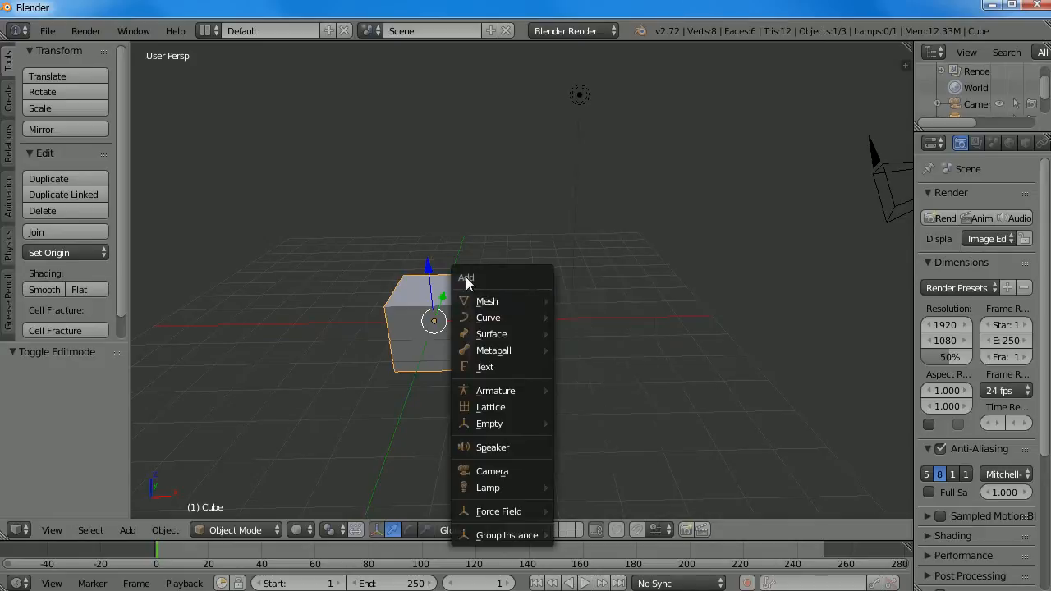
mouse_move(500, 301)
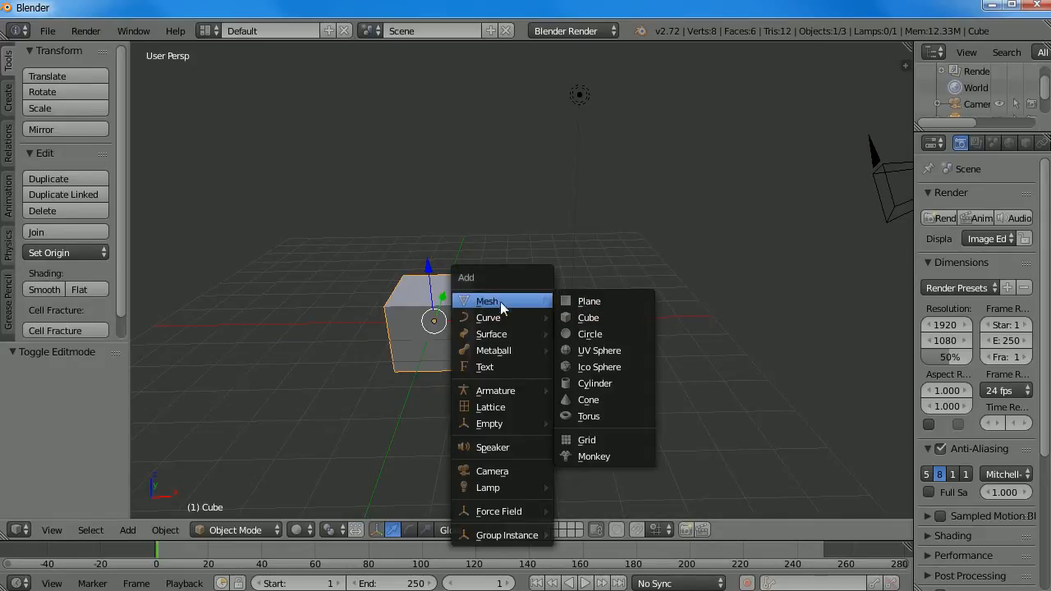
click(594, 303)
key(g)
click(240, 308)
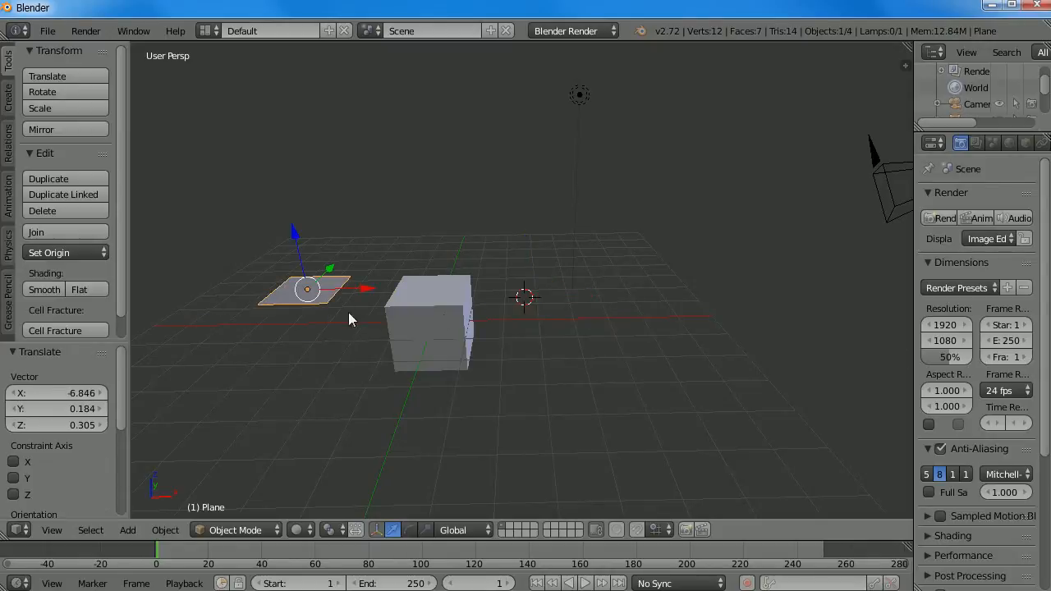
- Add a UV sphere and move it about 0.89 in X, 0.14 in Y and 0.34 in Z
key(shift+a)
mouse_move(467, 315)
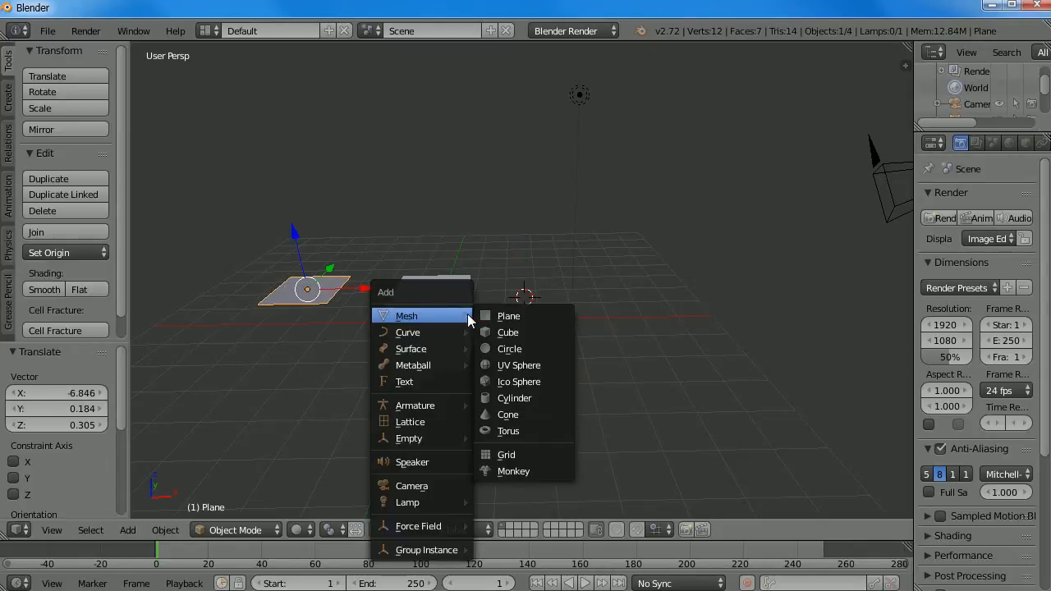
click(519, 364)
key(g)
click(567, 324)
- Add a cylinder and move it about -7.93 in X, -0.35 in Y and -0.94 in Z, next to the plane
key(shift+a)
mouse_move(561, 321)
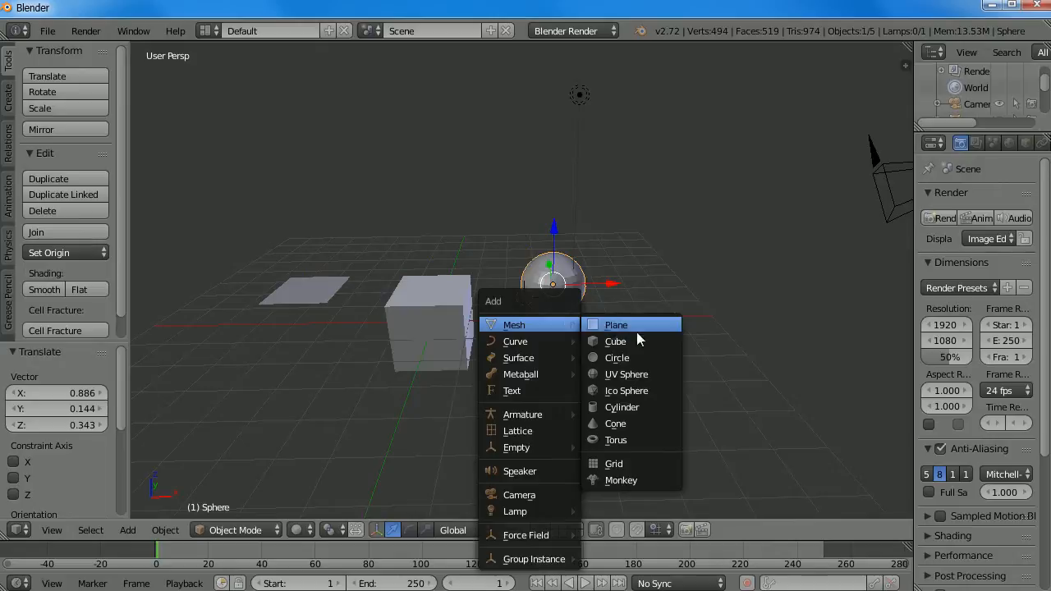
click(636, 406)
key(g)
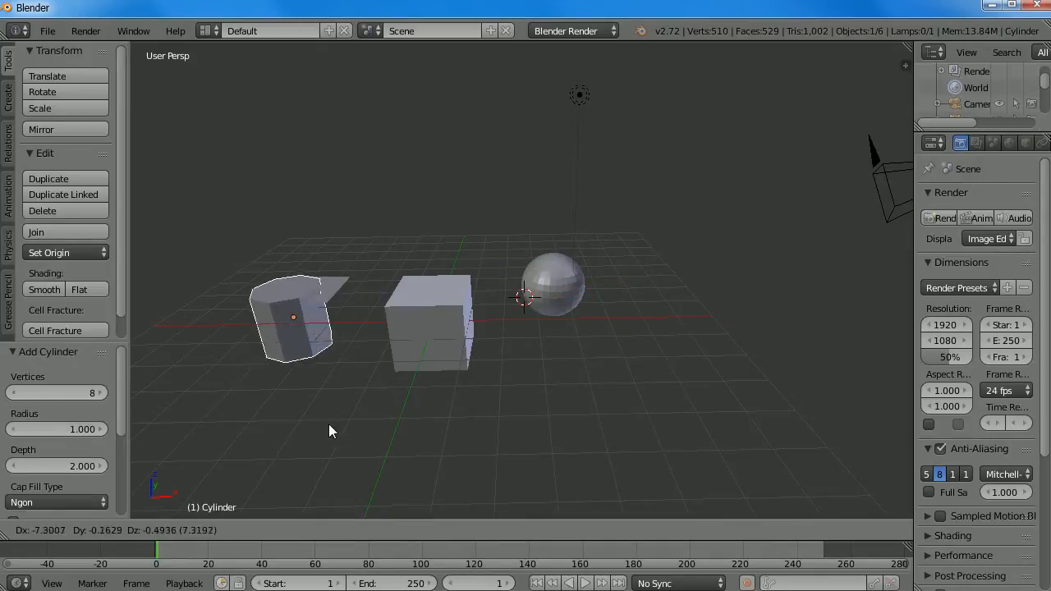
click(342, 432)
- Add a monkey mesh and move it in front of the cube
key(shift+a)
mouse_move(464, 335)
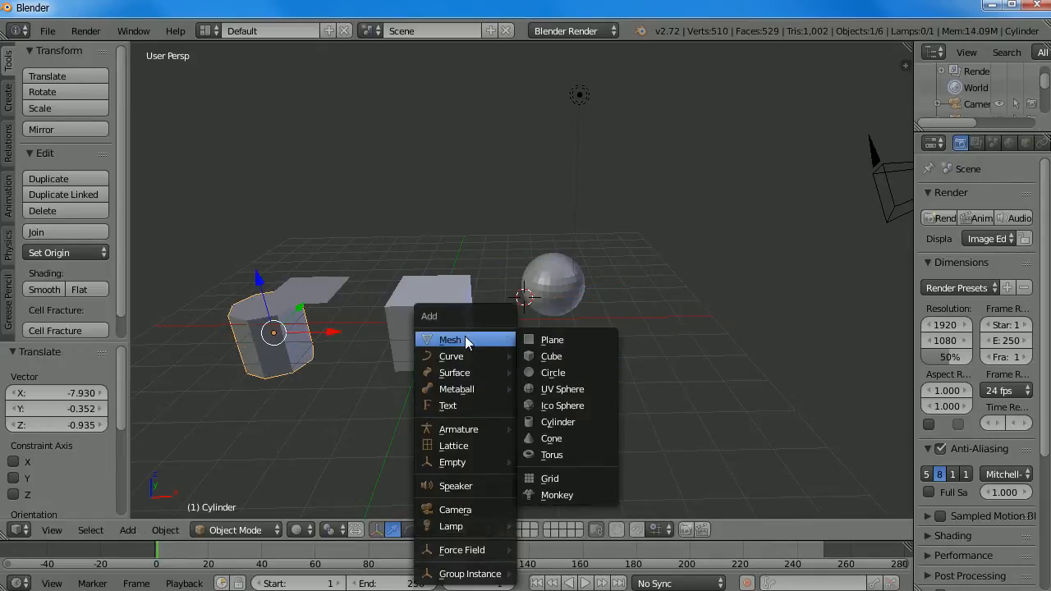
click(574, 494)
middle_drag(477, 326, 256, 361)
key(g)
click(891, 329)
- Move the plane clear of the cylinder, and shift the sphere about -2.31 in Y and -0.74 in Z
right_click(542, 207)
key(g)
click(404, 206)
right_click(671, 361)
key(g)
click(565, 388)
middle_drag(565, 388, 612, 353)
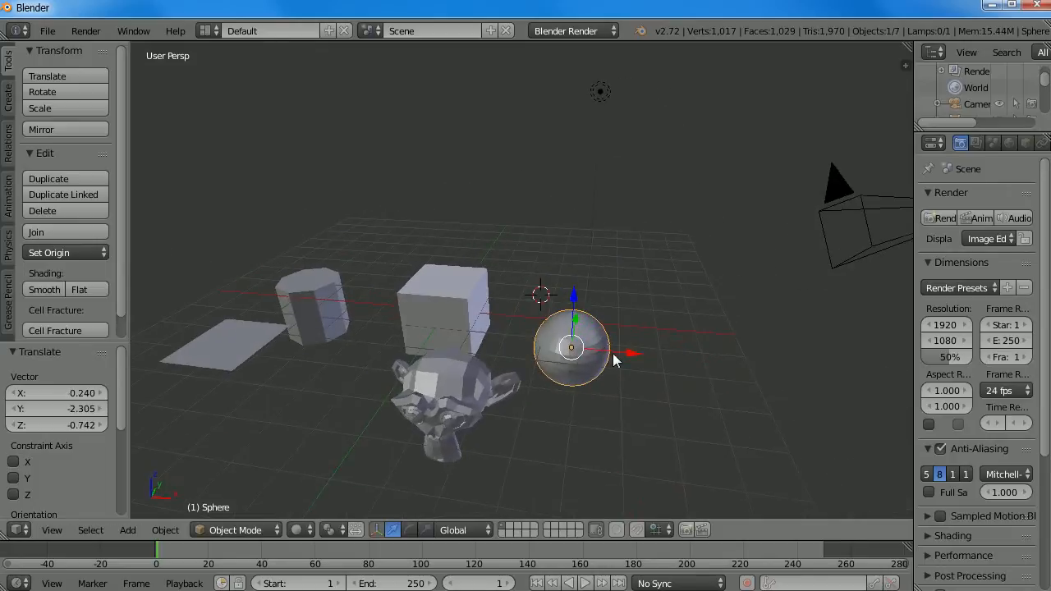
- Switch the sphere to Edit Mode and select a single vertex on its front
shift+middle_drag(538, 396, 567, 304)
scroll(540, 351, up, 1)
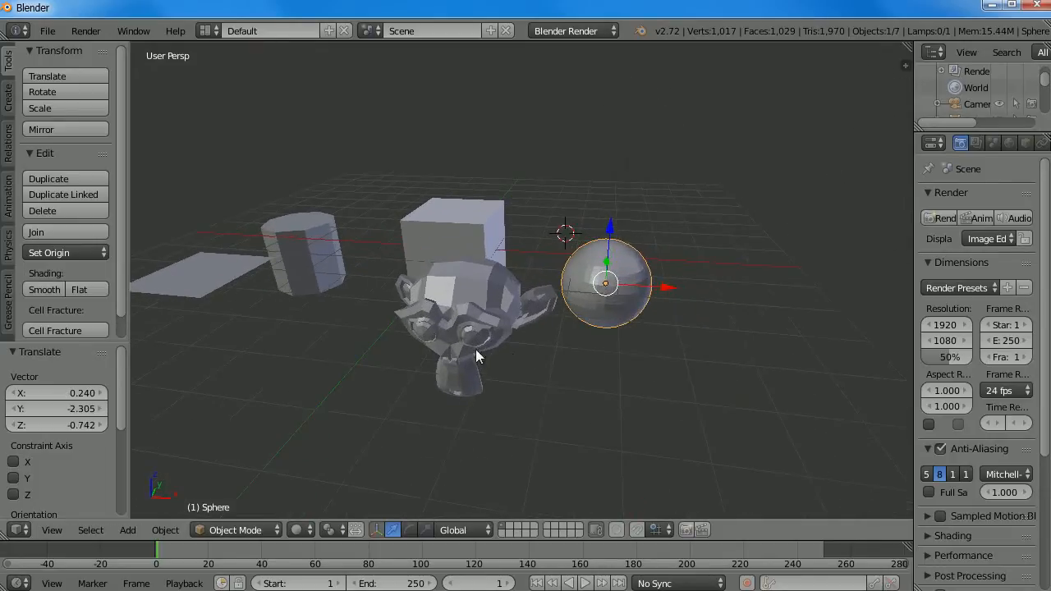
shift+middle_drag(434, 350, 474, 346)
scroll(656, 327, up, 2)
shift+middle_drag(634, 322, 379, 322)
key(Tab)
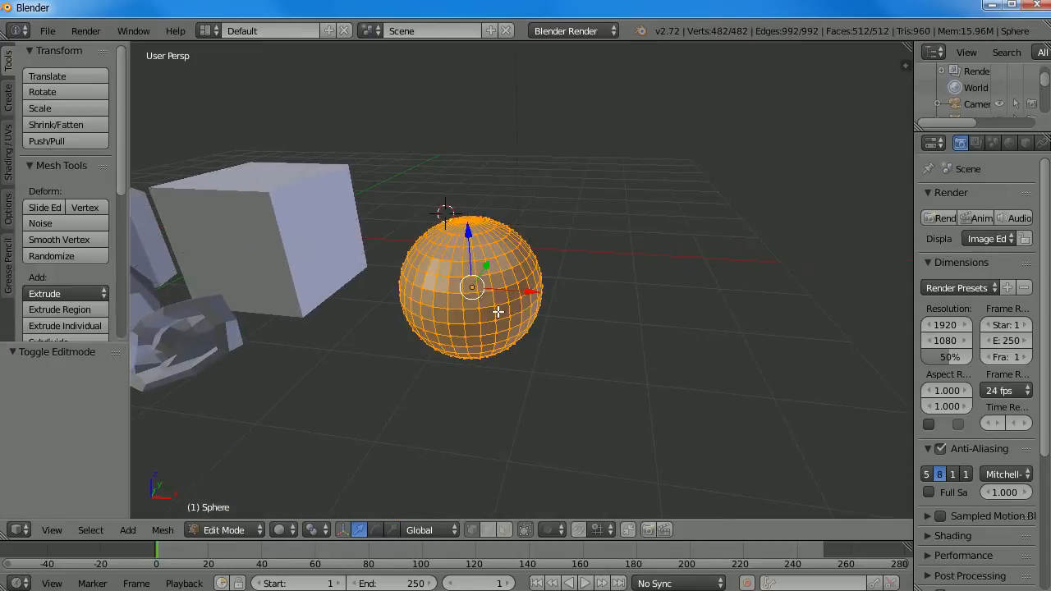
scroll(509, 315, up, 2)
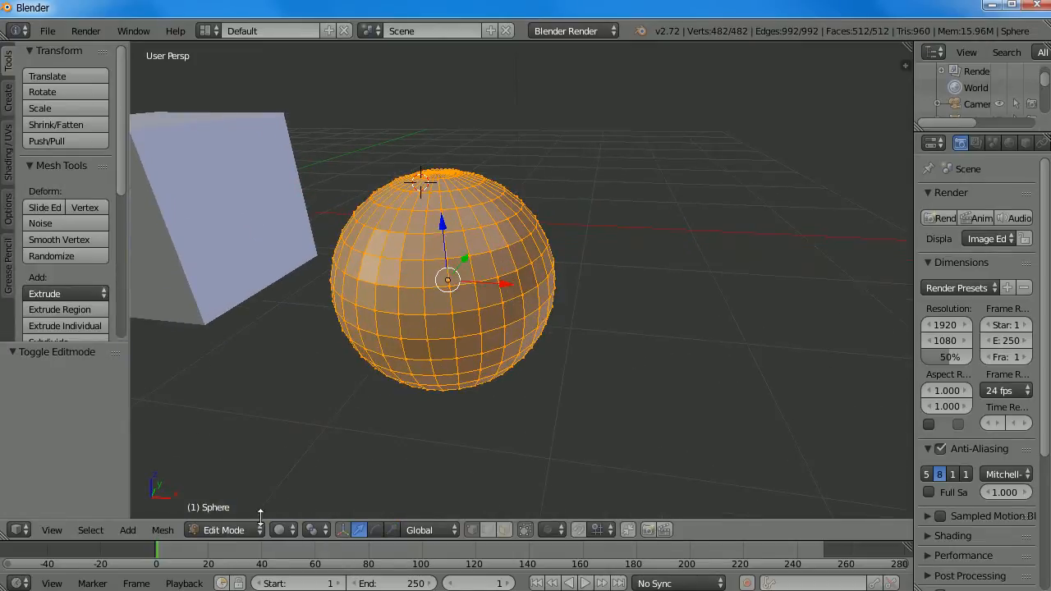
scroll(433, 345, up, 1)
middle_drag(433, 345, 464, 294)
right_click(443, 296)
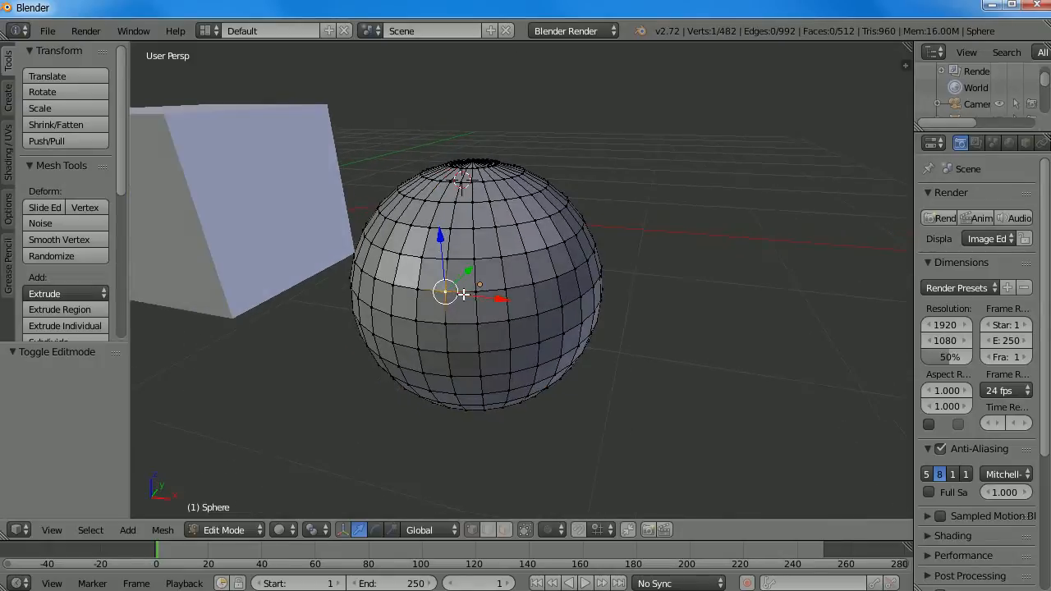
- Select the four vertices that bound one face at the front of the sphere
right_click(448, 260)
shift+right_click(475, 259)
shift+right_click(476, 291)
shift+right_click(448, 294)
- Select the four vertices of the adjacent face on the sphere and return to Object Mode
right_click(504, 258)
shift+right_click(507, 288)
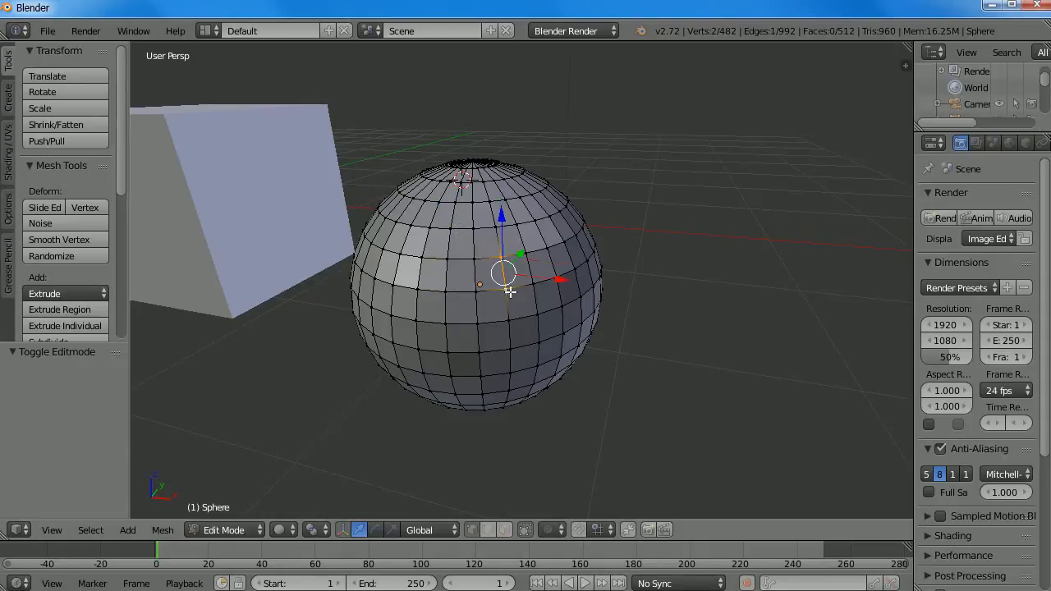
shift+right_click(476, 292)
shift+right_click(465, 263)
key(Tab)
- Select the monkey head and switch it to Edit Mode, viewing it from its side
scroll(388, 275, down, 6)
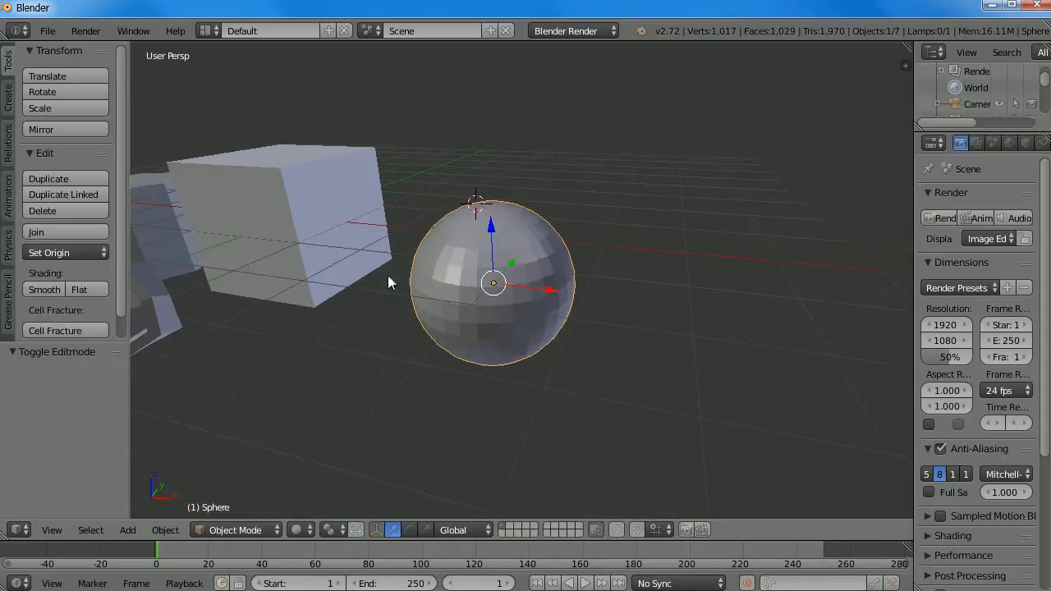
middle_drag(321, 308, 470, 315)
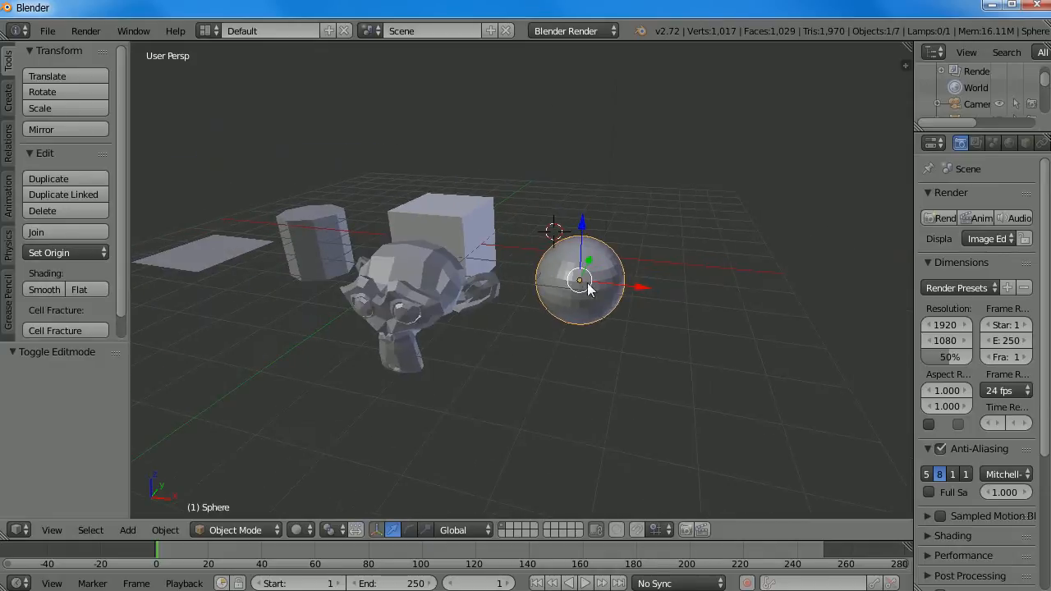
right_click(404, 289)
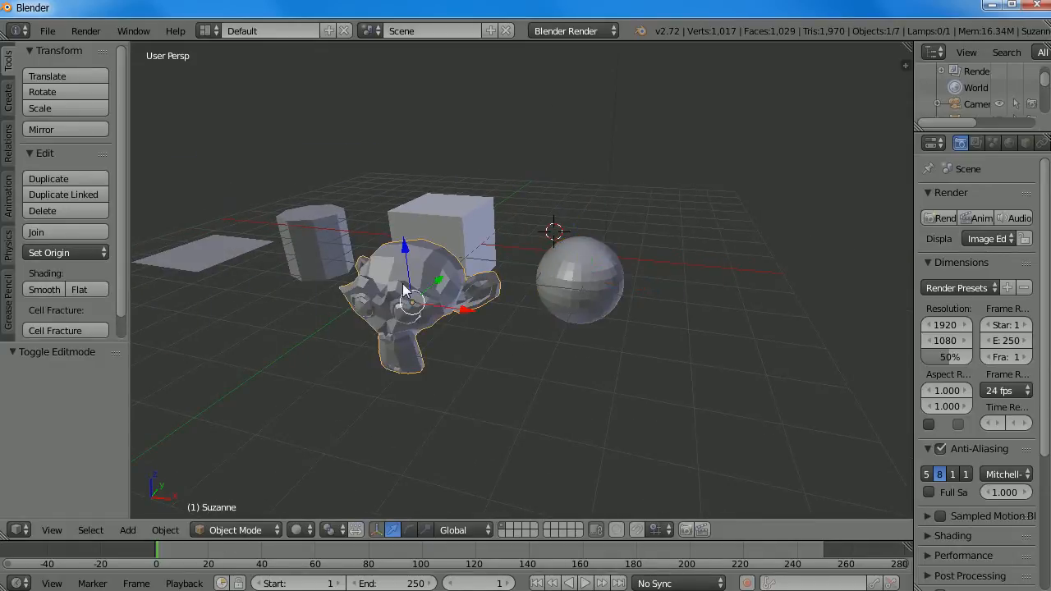
scroll(384, 392, up, 4)
middle_drag(364, 386, 527, 350)
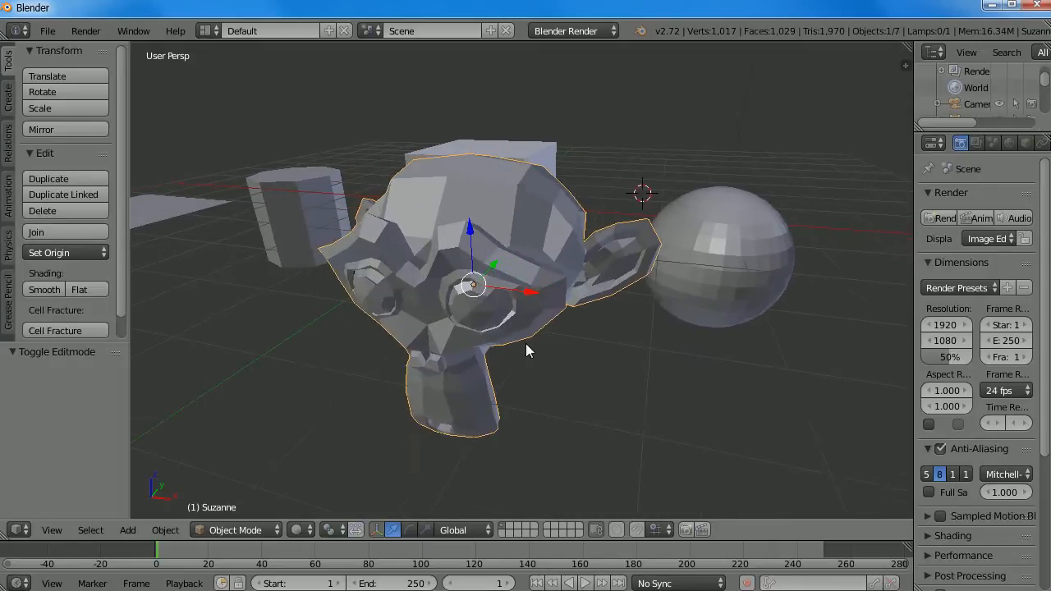
key(Tab)
scroll(460, 279, up, 5)
scroll(462, 272, down, 5)
middle_drag(463, 272, 478, 294)
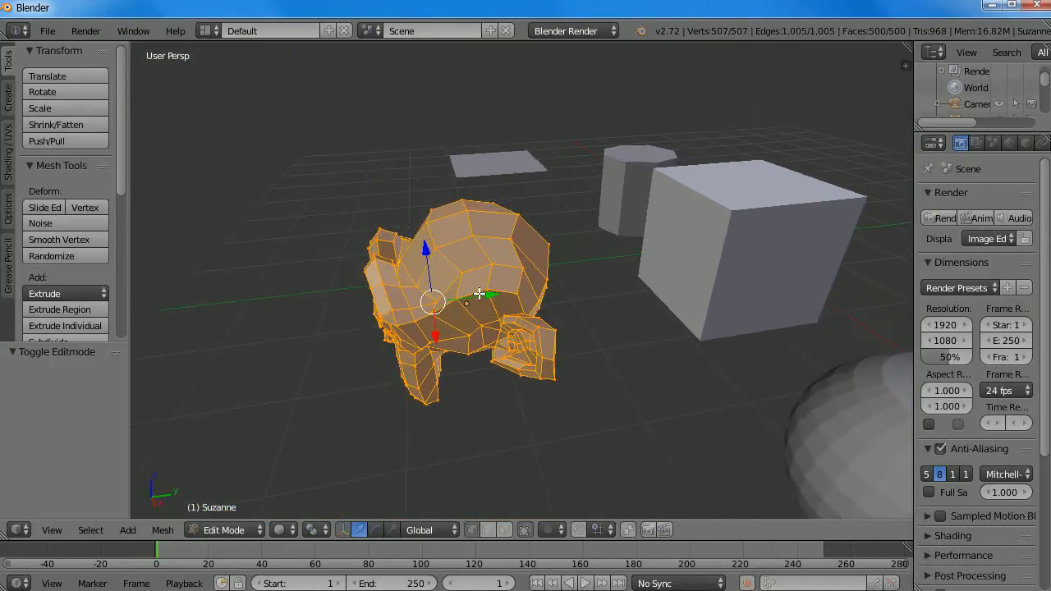
- Select the four vertices of one face on the upper side of the monkey's head
right_click(466, 236)
shift+right_click(507, 239)
shift+right_click(522, 264)
shift+right_click(483, 259)
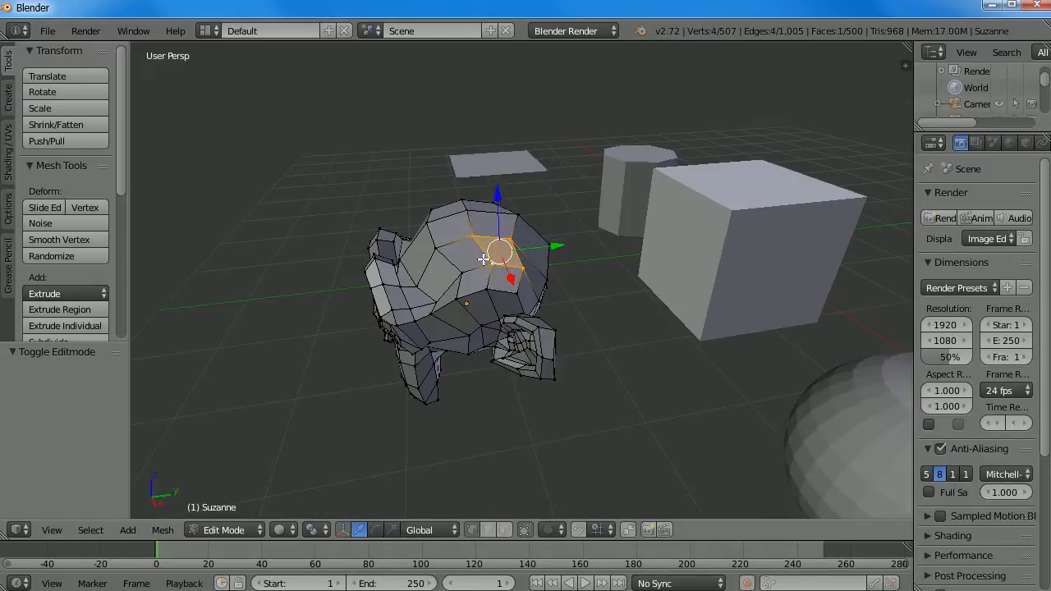
- Select the four vertices of the face just above it on the monkey's head and return to Object Mode
right_click(462, 207)
shift+right_click(518, 215)
shift+right_click(512, 234)
shift+right_click(479, 237)
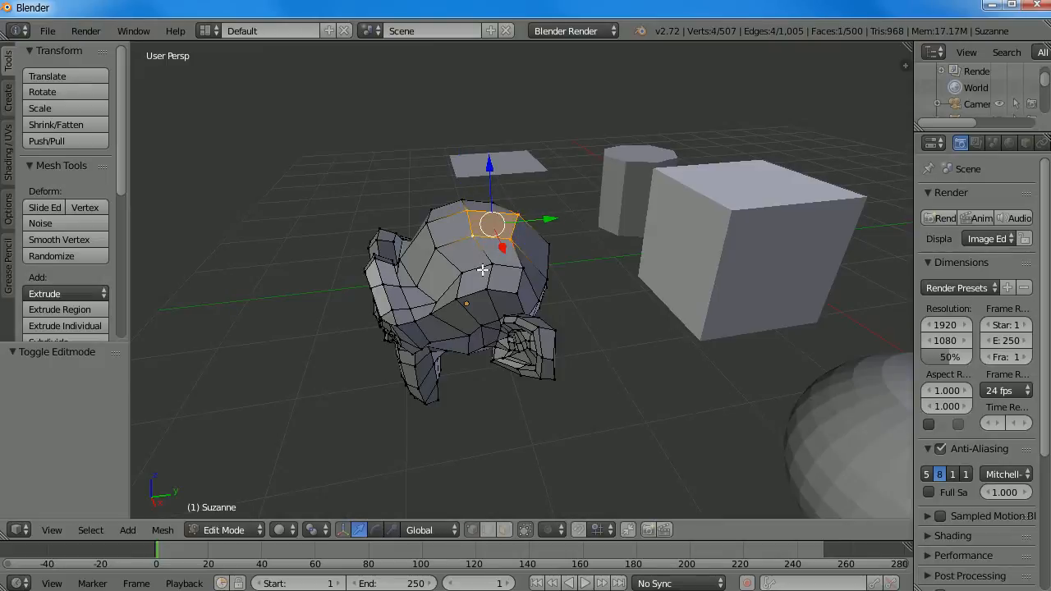
middle_drag(483, 270, 513, 302)
key(Tab)
middle_drag(524, 222, 499, 273)
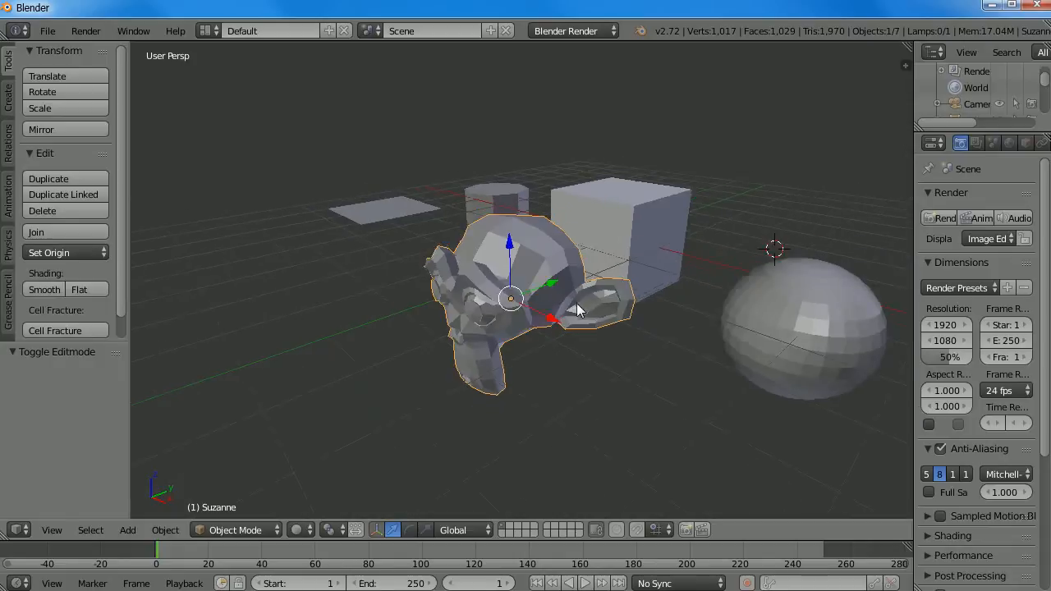
- Select the sphere in Object Mode
middle_drag(566, 309, 548, 318)
right_click(697, 296)
middle_drag(697, 296, 479, 318)
- Try moving, rotating and scaling the whole sphere
key(g)
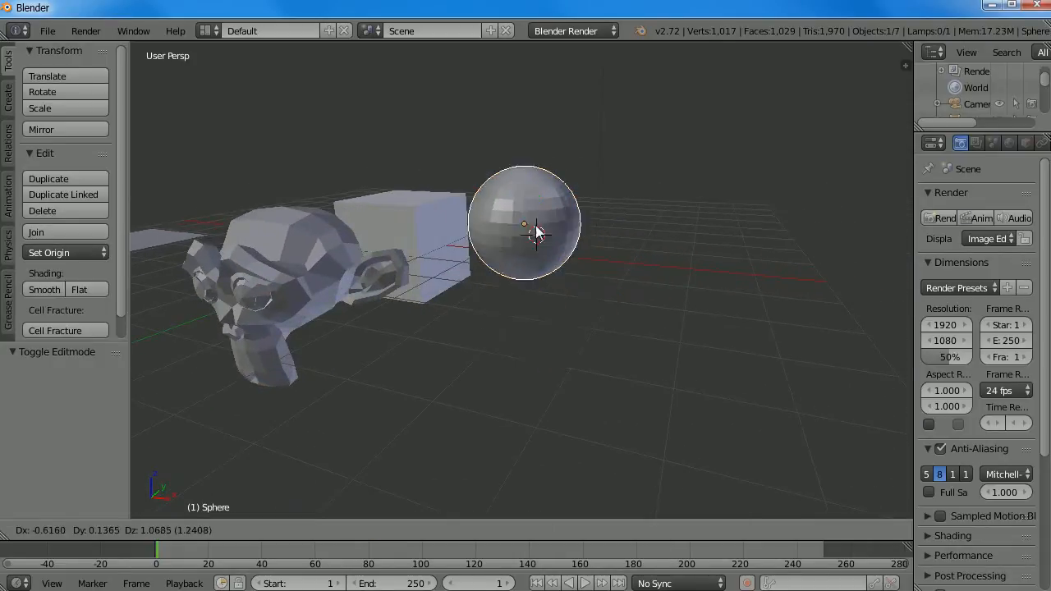
right_click(591, 276)
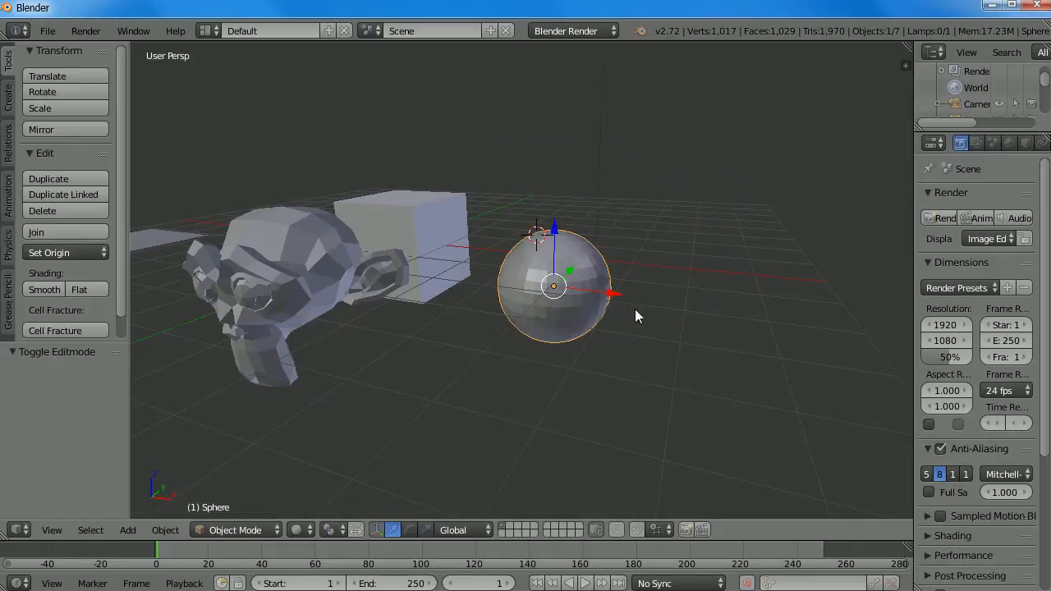
key(r)
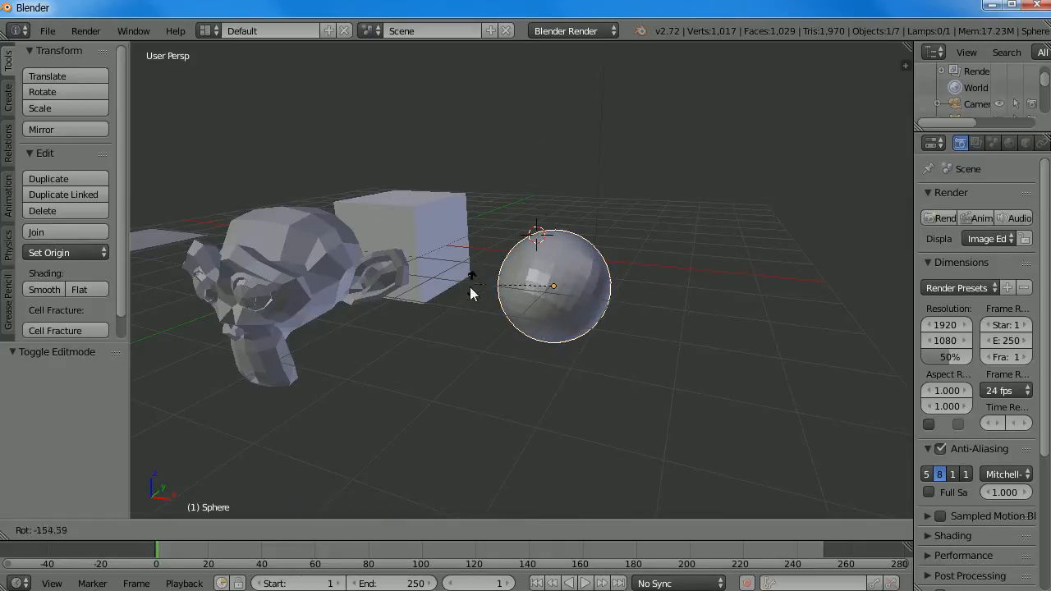
right_click(470, 295)
key(s)
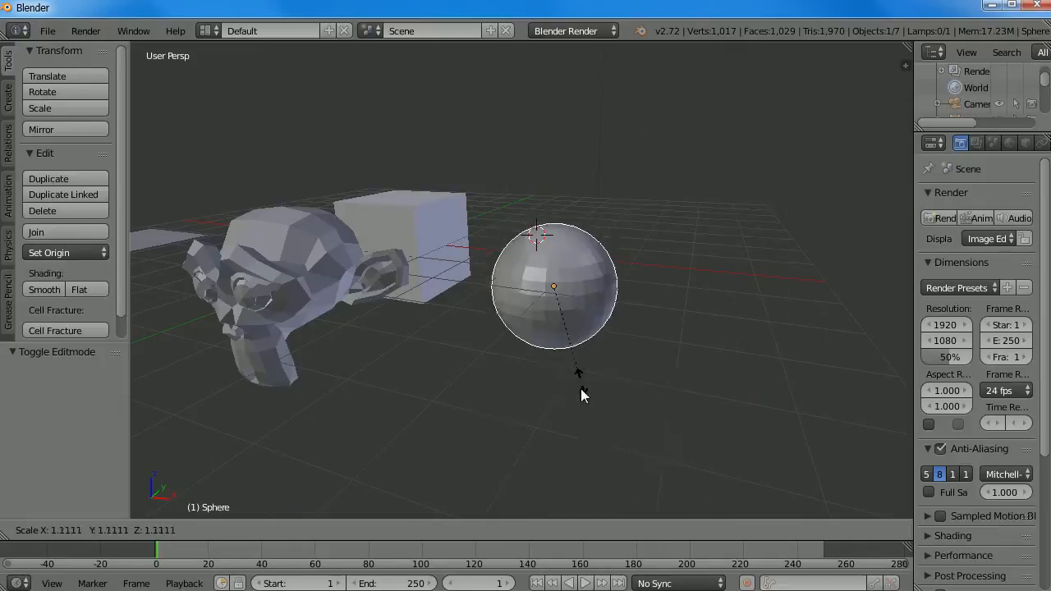
right_click(617, 405)
- Switch the sphere to Edit Mode and pull one upper vertex outward by about 0.70 in X, 0.16 in Y and 0.35 in Z
middle_drag(582, 365, 542, 359)
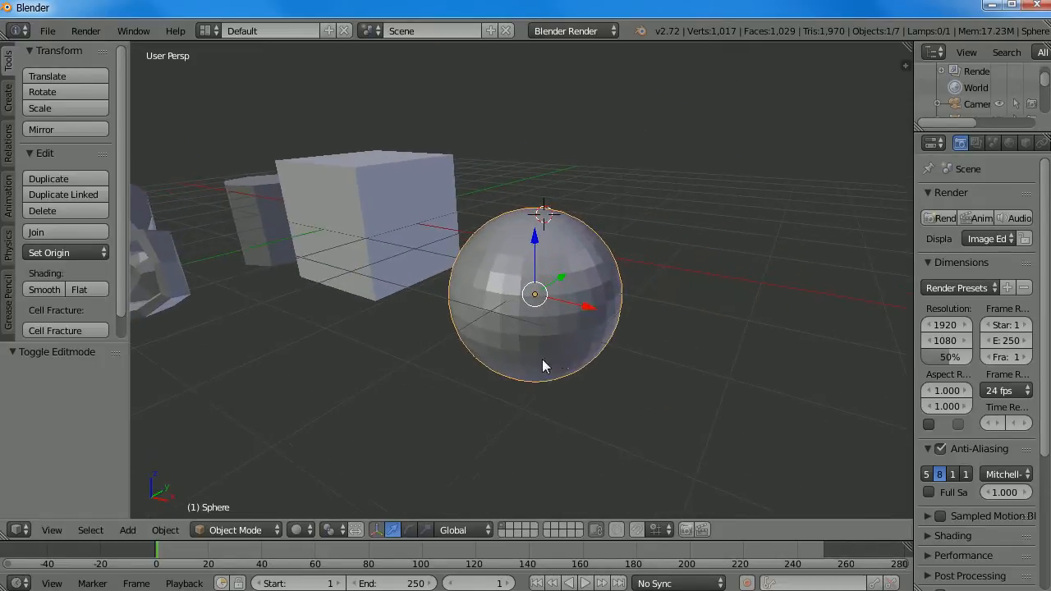
key(Tab)
scroll(586, 305, up, 1)
right_click(551, 276)
middle_drag(573, 285, 618, 291)
scroll(537, 347, up, 1)
middle_drag(495, 351, 356, 219)
middle_drag(433, 298, 548, 310)
key(g)
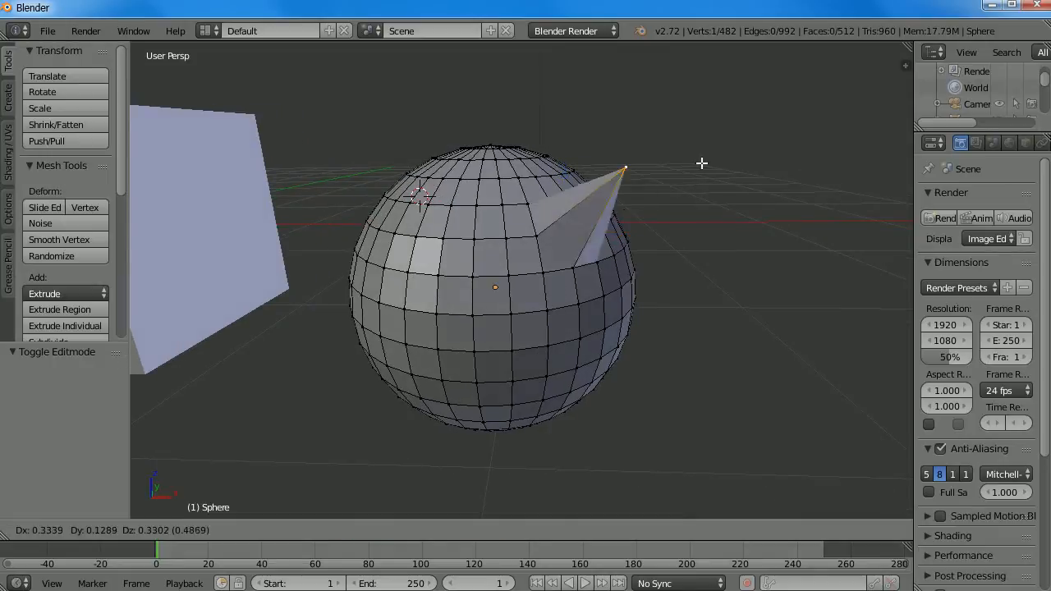
click(736, 169)
- Select the vertex beside the pulled one on the sphere and move it by about -0.76 in X, 0.23 in Y and 0.70 in Z
right_click(523, 237)
middle_drag(523, 237, 535, 272)
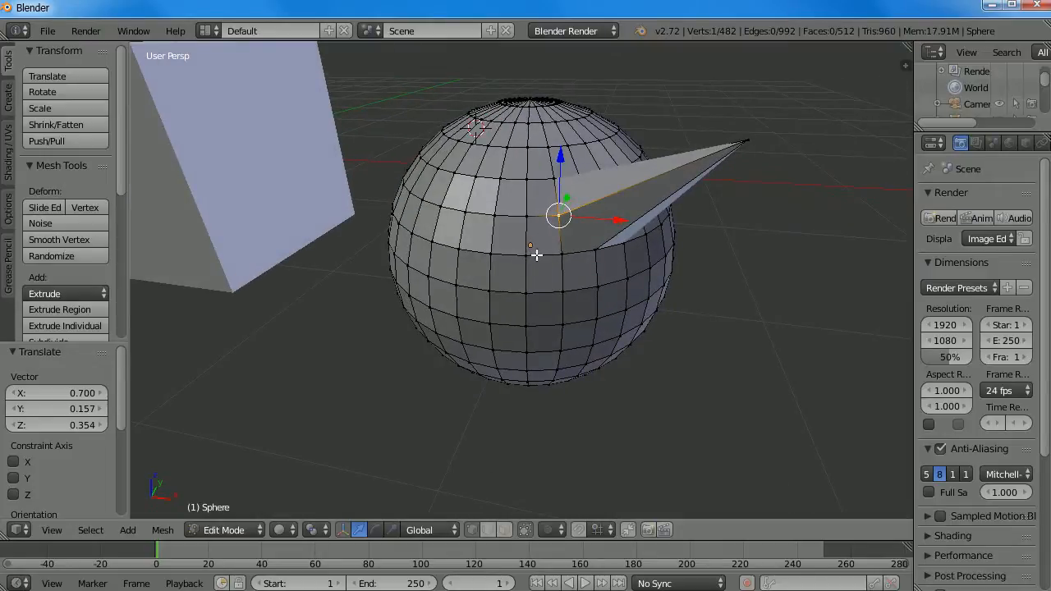
middle_drag(523, 261, 509, 293)
key(g)
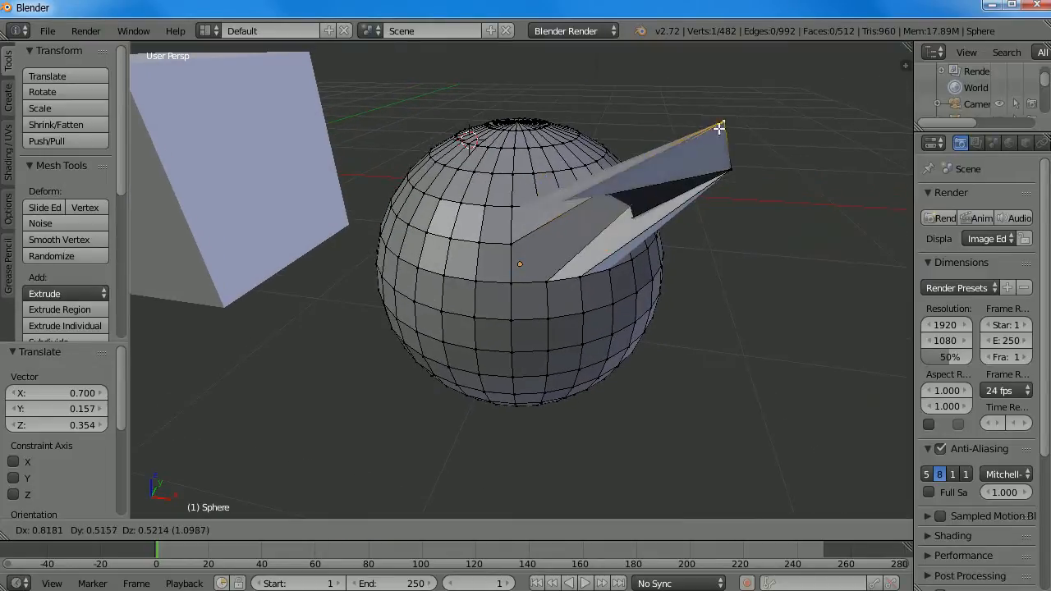
click(403, 85)
- Select both displaced vertices together, rotate them by about 43.26°, and try scaling them
shift+click(729, 171)
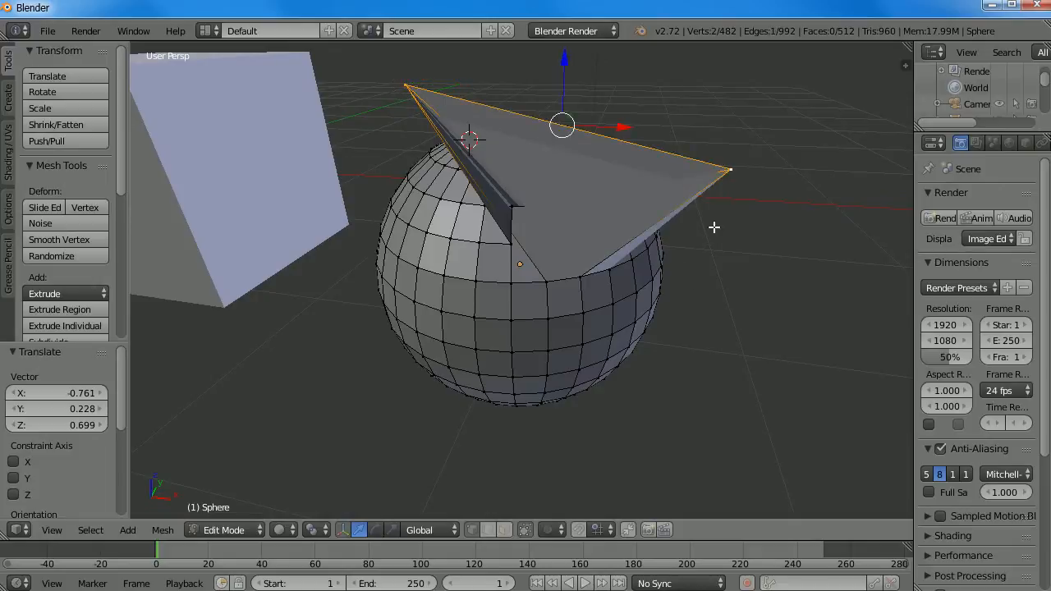
key(r)
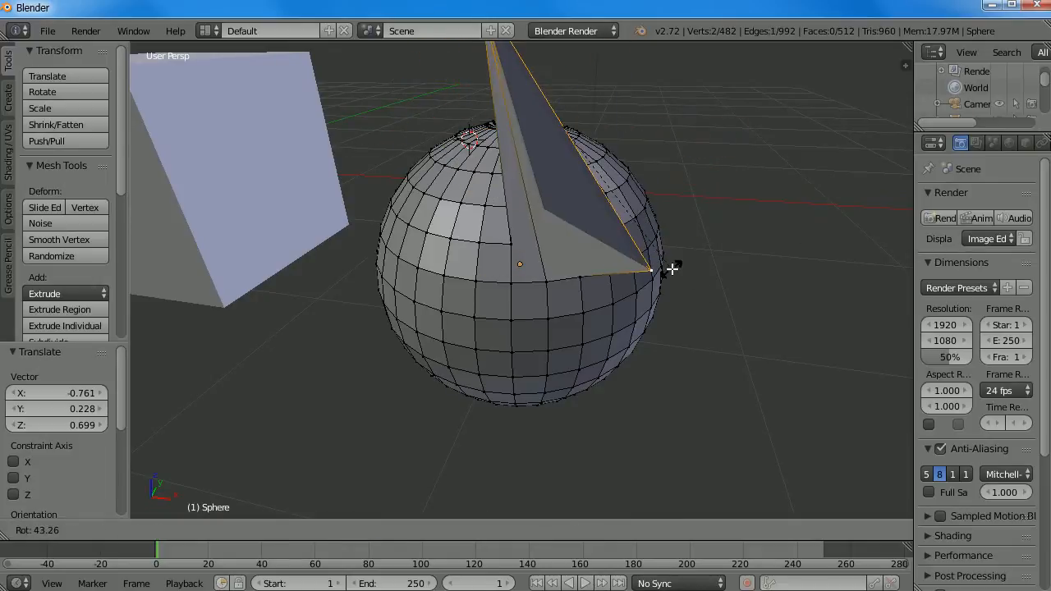
click(671, 265)
key(s)
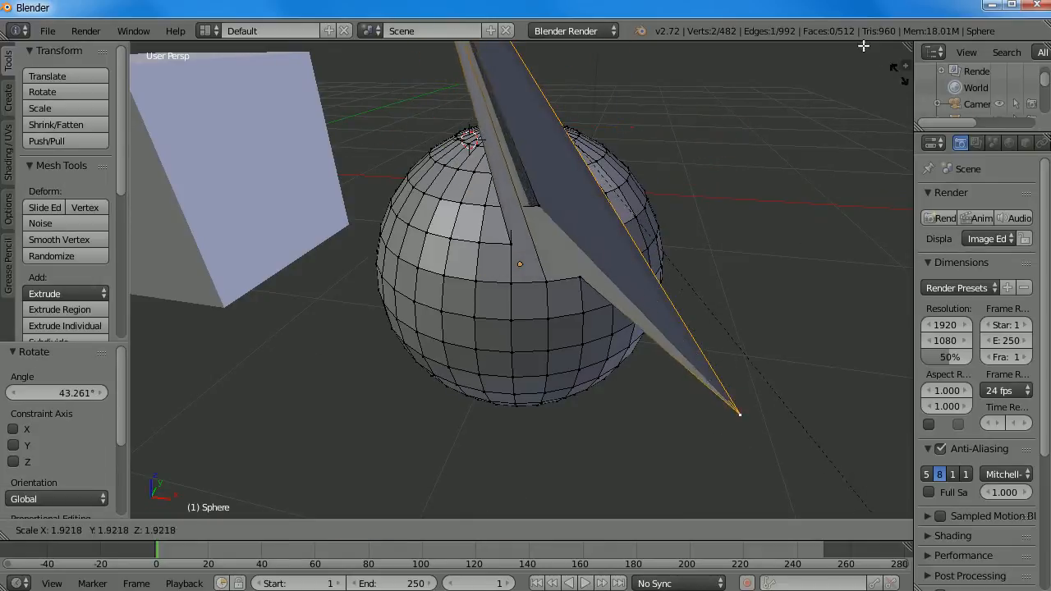
right_click(492, 284)
- Undo the vertex edits, including the first outward pull, to restore the round sphere
scroll(468, 306, down, 1)
middle_drag(469, 307, 454, 271)
key(ctrl+z)
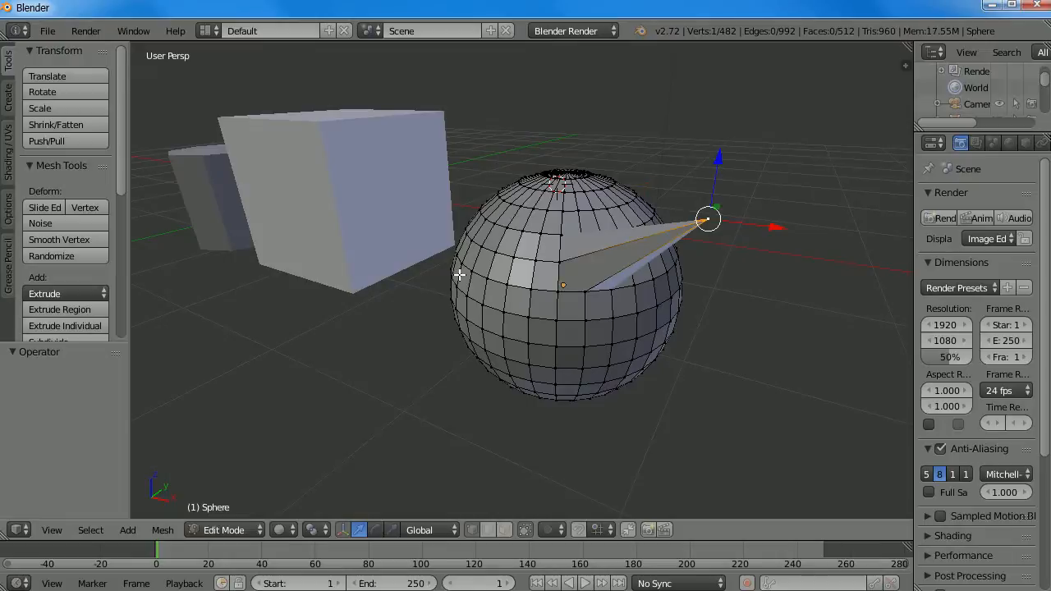
key(ctrl+z)
middle_drag(548, 277, 602, 294)
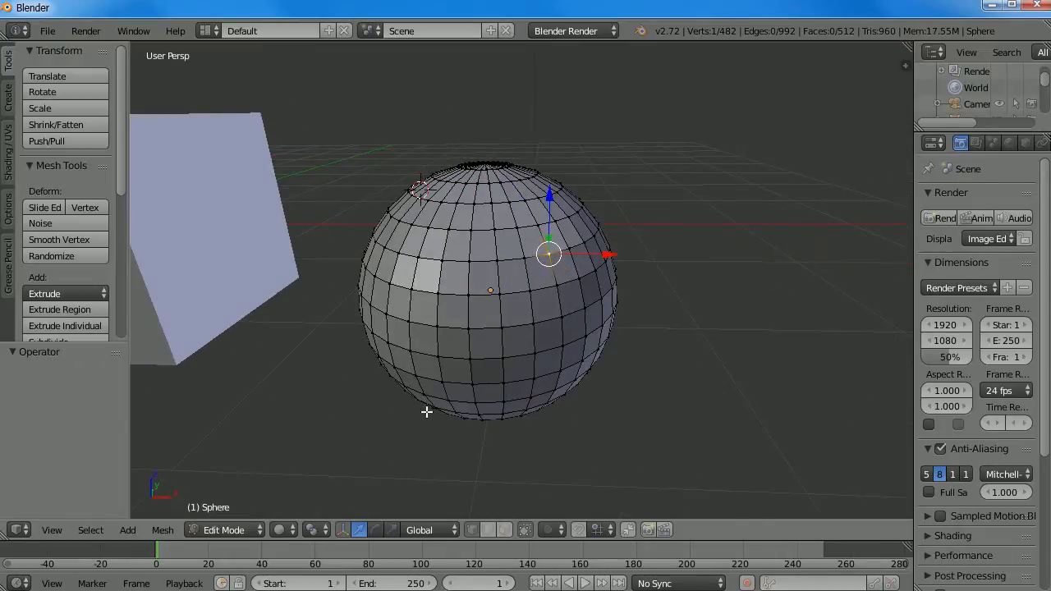
- Select single vertices one at a time around the front faces near the sphere's middle
scroll(513, 249, up, 1)
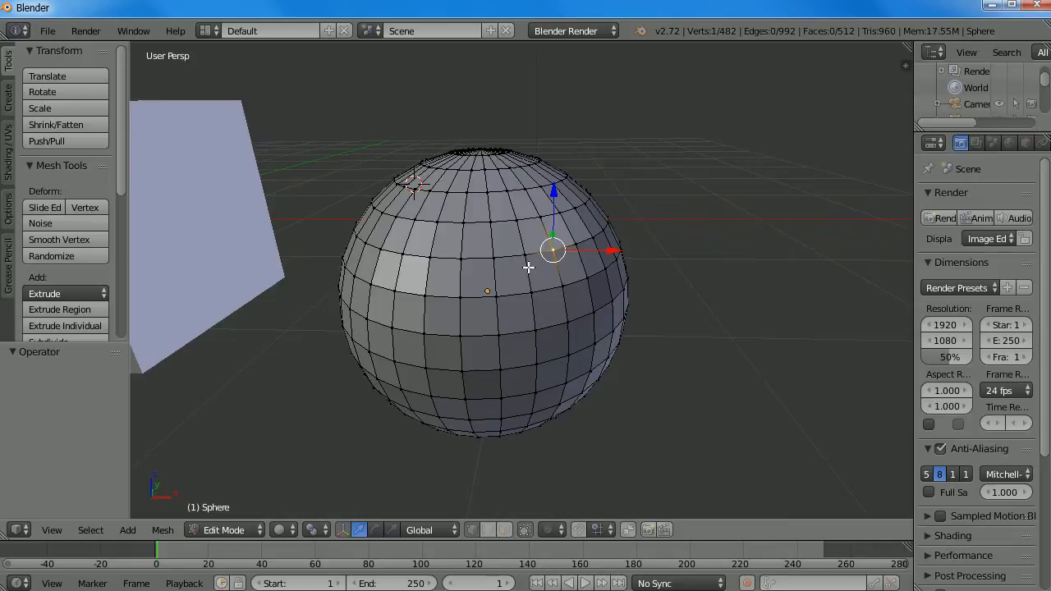
right_click(526, 261)
right_click(479, 253)
right_click(542, 291)
right_click(483, 261)
right_click(530, 252)
right_click(542, 286)
right_click(503, 300)
right_click(501, 253)
- Select the six vertices enclosing two adjacent faces on the sphere's front, just above its middle
right_click(536, 285)
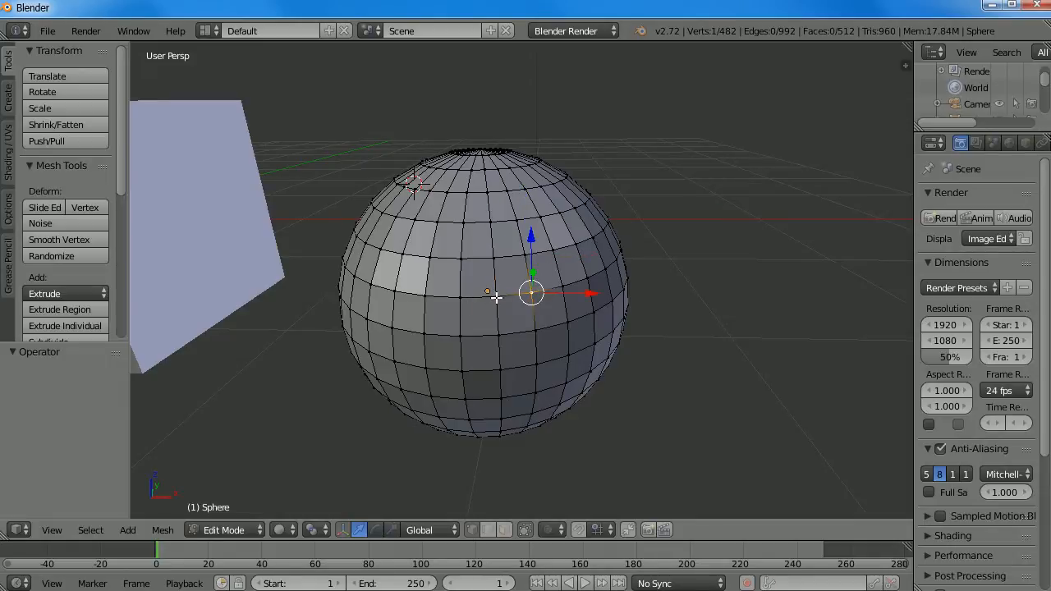
shift+right_click(496, 296)
shift+right_click(493, 257)
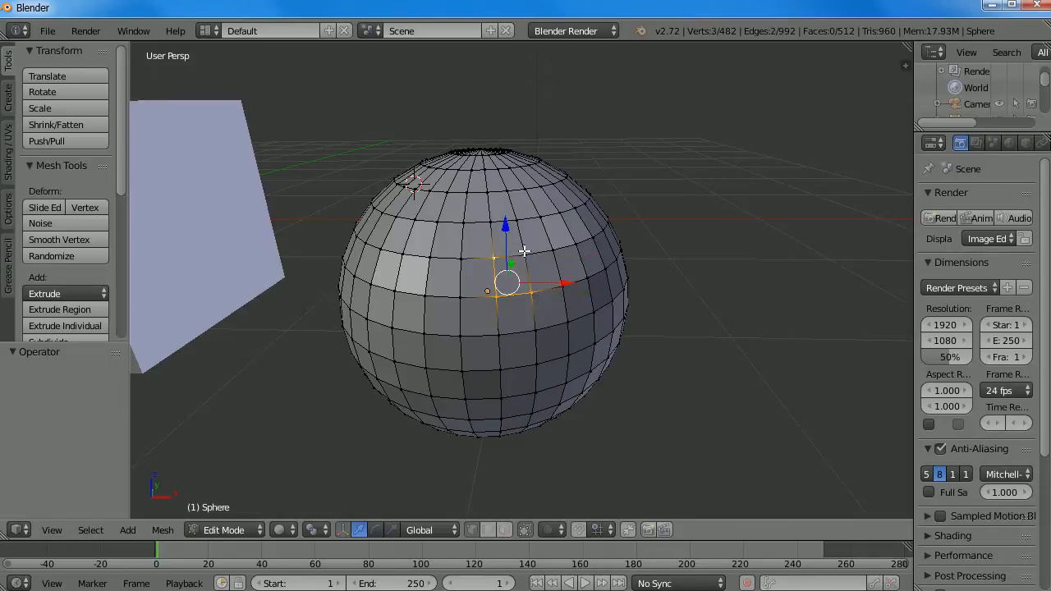
shift+right_click(524, 253)
shift+right_click(557, 246)
shift+right_click(570, 280)
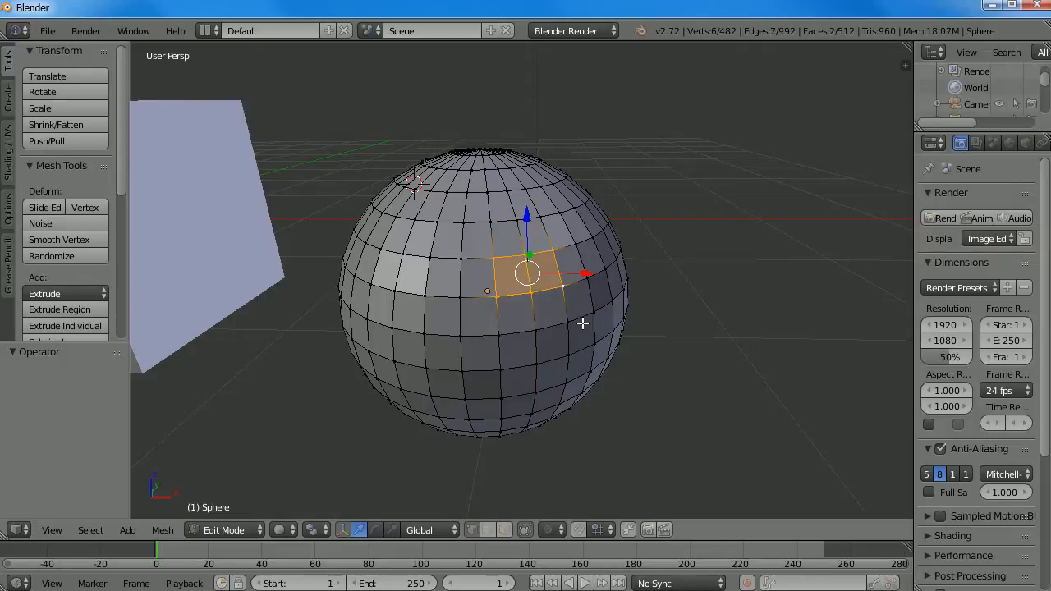
- Replace the selection with the four corner vertices of a single face at the front of the sphere
scroll(581, 325, up, 2)
right_click(486, 304)
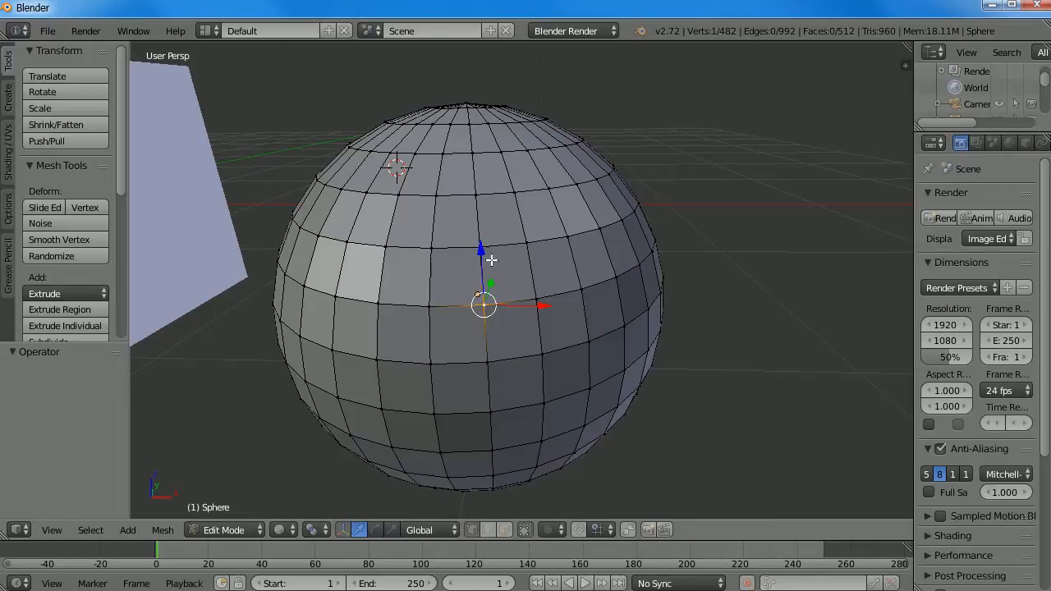
shift+right_click(431, 306)
shift+right_click(431, 247)
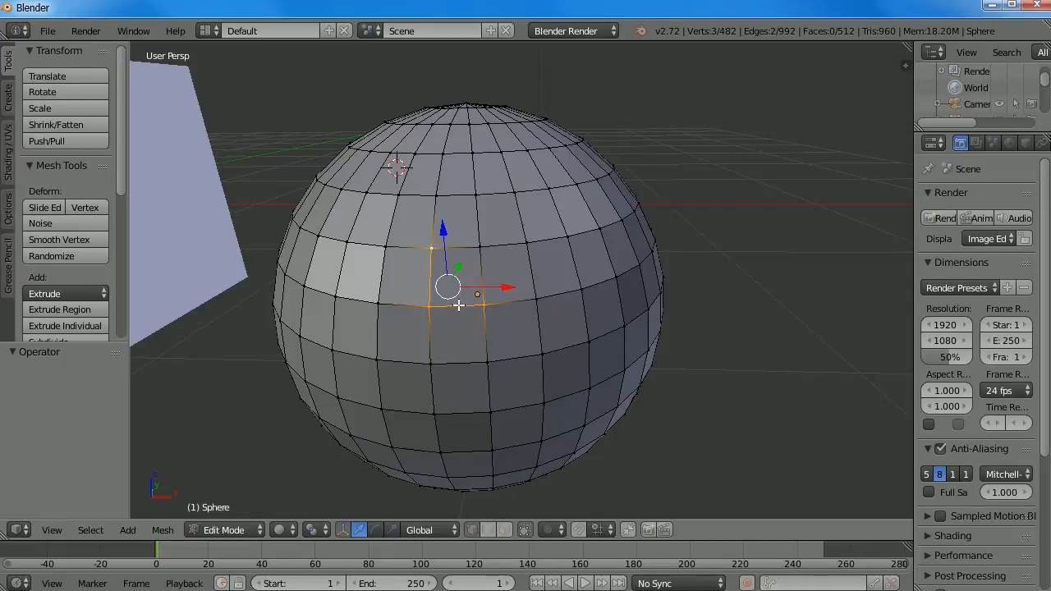
shift+right_click(484, 244)
scroll(460, 300, up, 1)
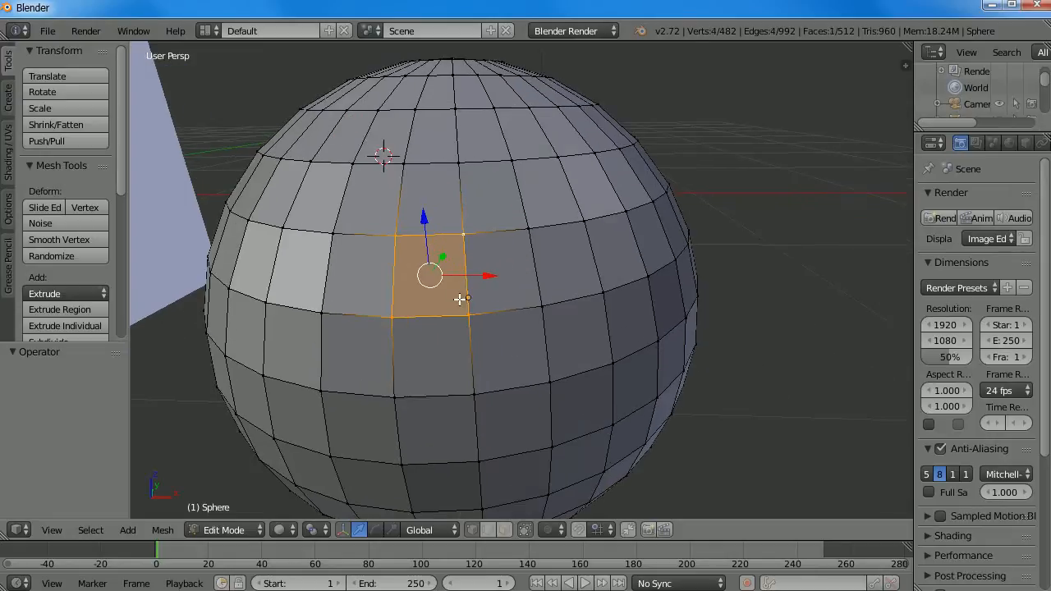
scroll(461, 303, up, 2)
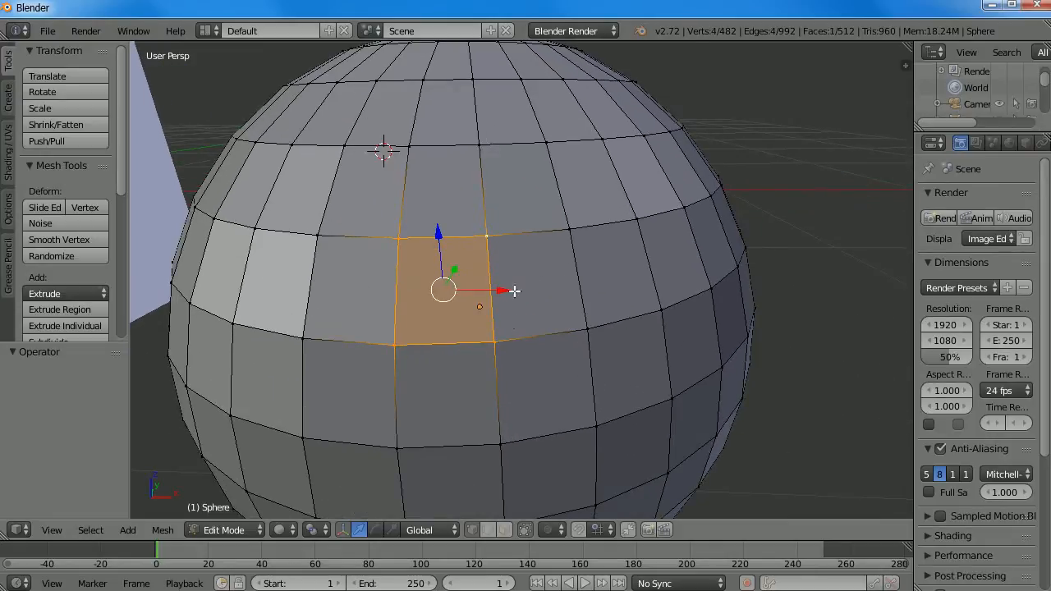
- Select the four corner vertices of the neighbouring face on the positive X side instead
right_click(567, 232)
shift+right_click(489, 237)
shift+right_click(494, 342)
shift+right_click(587, 328)
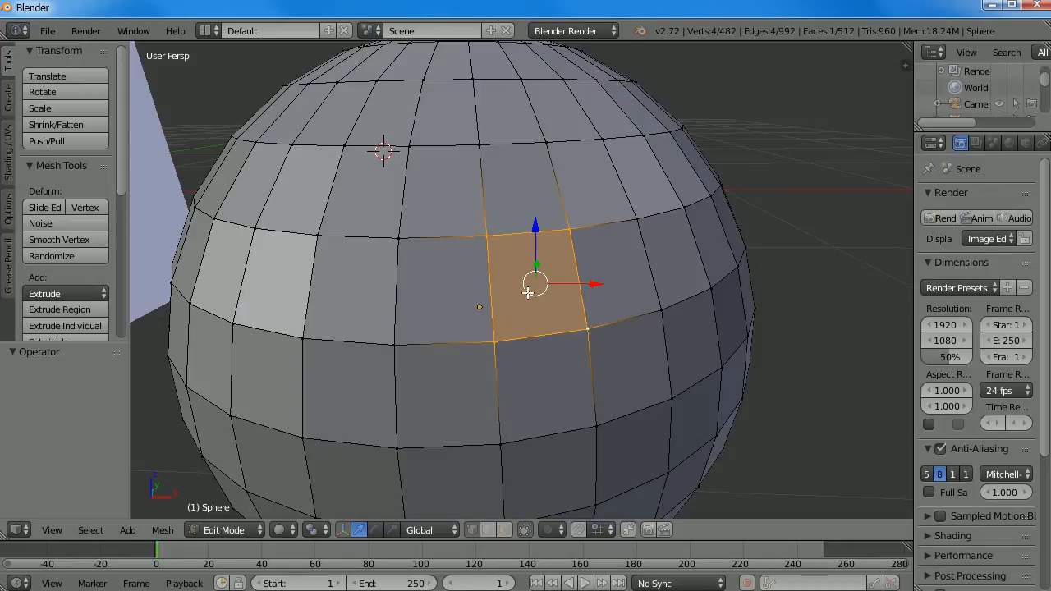
scroll(528, 292, down, 2)
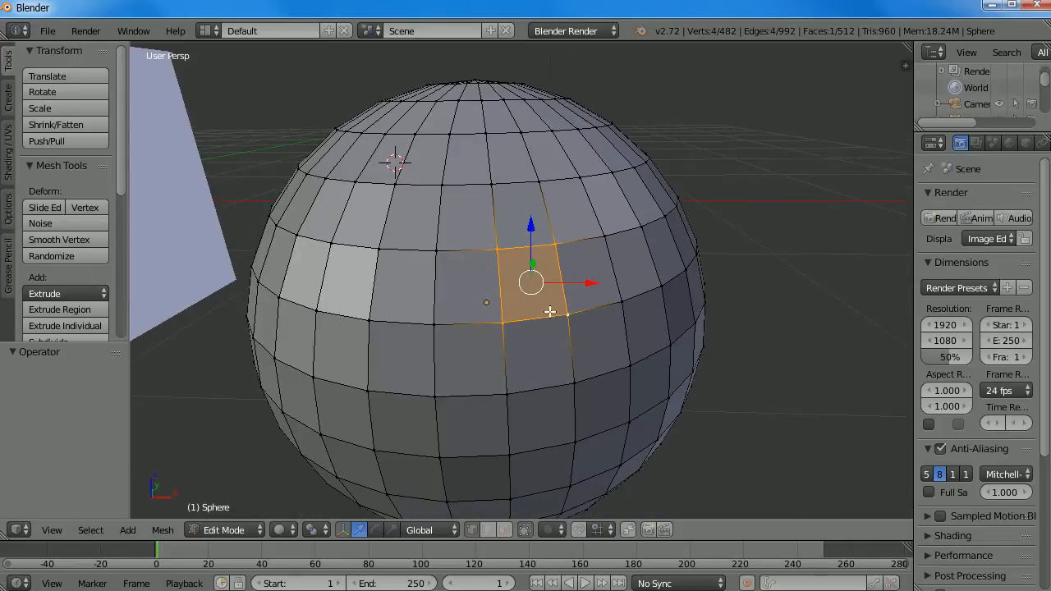
- Select the corner vertices of the central front face individually, one after another
right_click(503, 325)
right_click(437, 251)
right_click(435, 319)
right_click(499, 319)
right_click(434, 249)
right_click(434, 325)
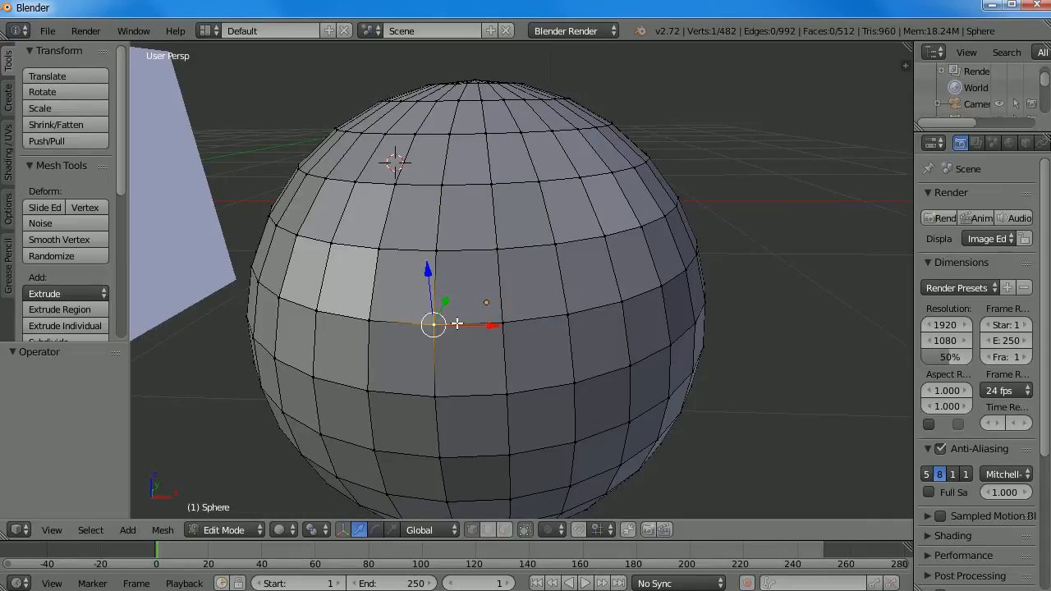
- Switch to edge select mode and select the four edges around the central front face one by one
click(490, 531)
right_click(460, 249)
right_click(433, 280)
right_click(459, 330)
right_click(492, 291)
right_click(463, 246)
right_click(435, 289)
right_click(466, 325)
right_click(500, 294)
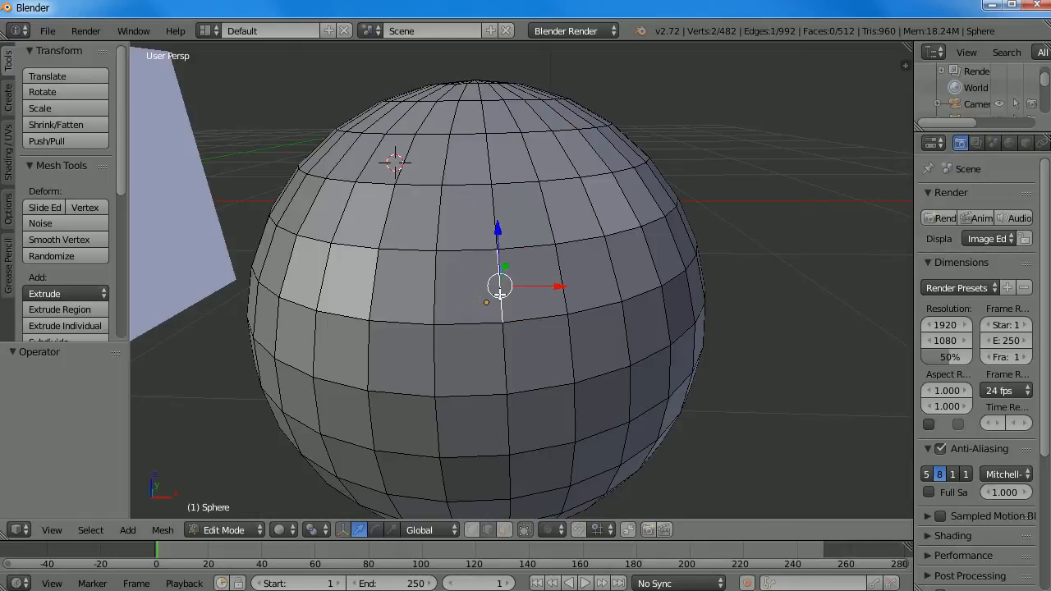
- Switch to face select mode and select several faces around the sphere's front one at a time
click(503, 529)
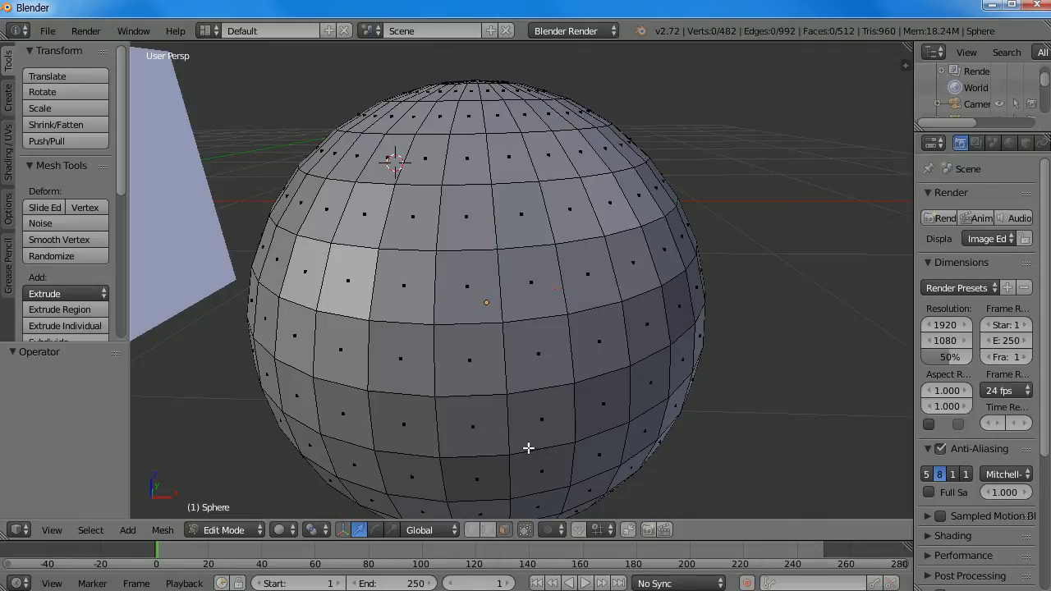
right_click(470, 278)
right_click(467, 218)
right_click(418, 219)
right_click(478, 300)
right_click(461, 221)
right_click(519, 219)
right_click(532, 287)
right_click(448, 292)
right_click(431, 219)
right_click(505, 218)
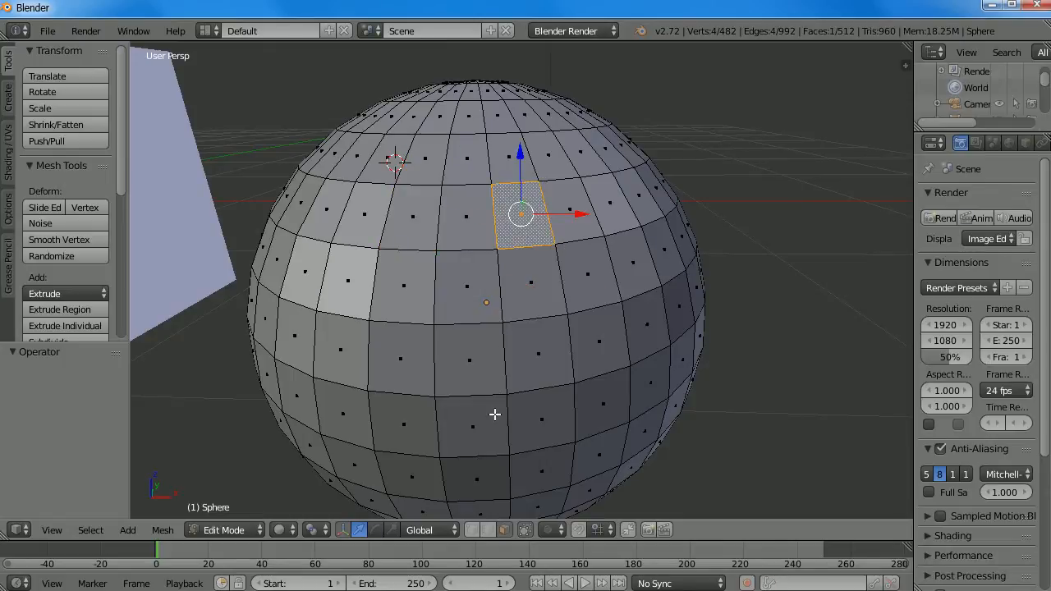
- Cycle the mesh select mode through Vertex, Edge and back to Face
key(ctrl+Tab)
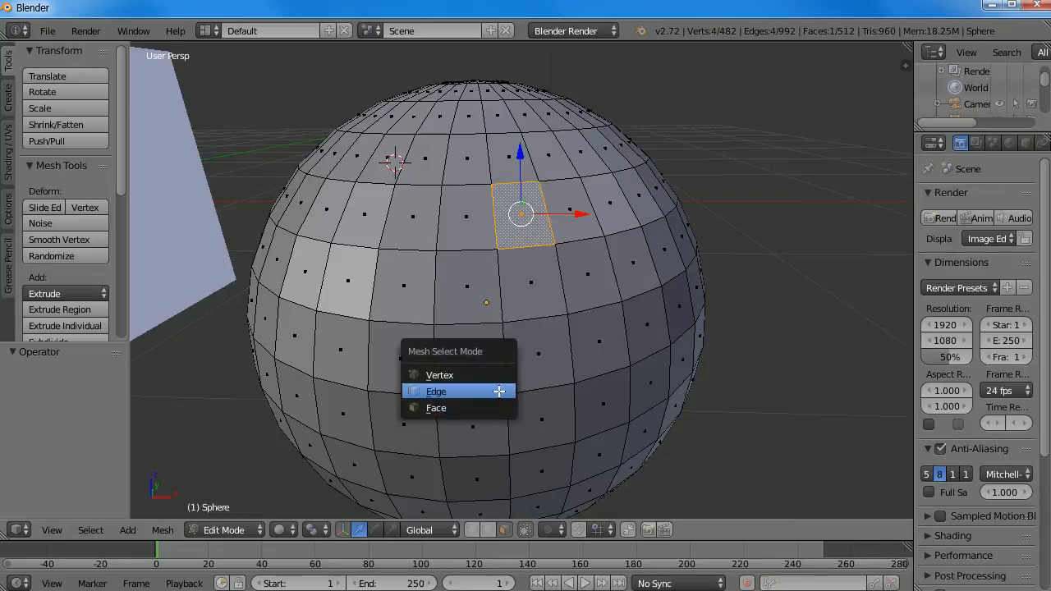
click(439, 375)
key(ctrl+Tab)
click(439, 391)
key(ctrl+Tab)
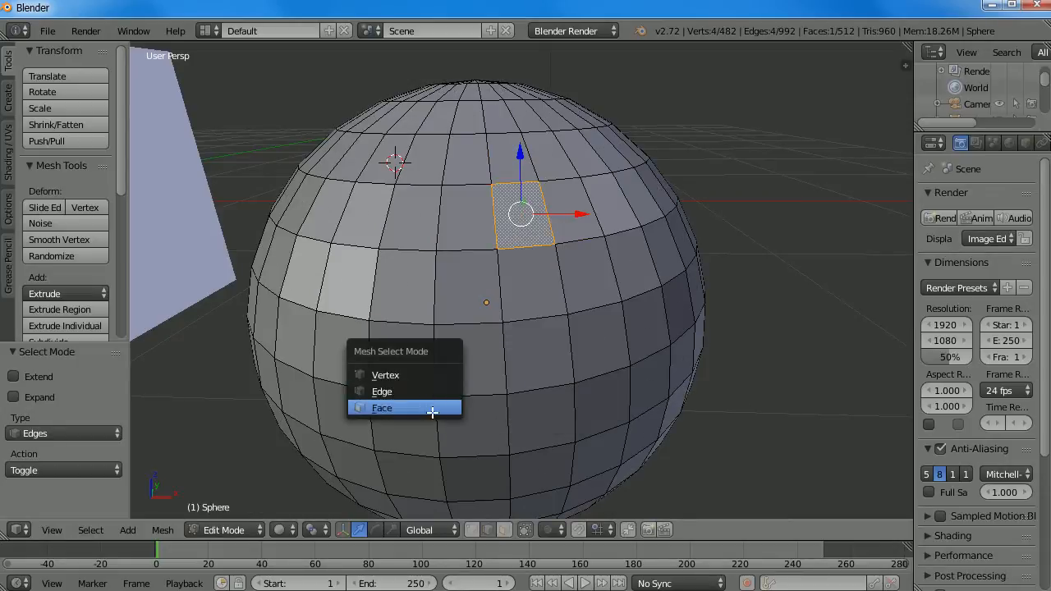
click(432, 411)
- Select individual faces near the sphere's front centre, ending on the central face above the middle
right_click(456, 302)
right_click(388, 345)
right_click(443, 356)
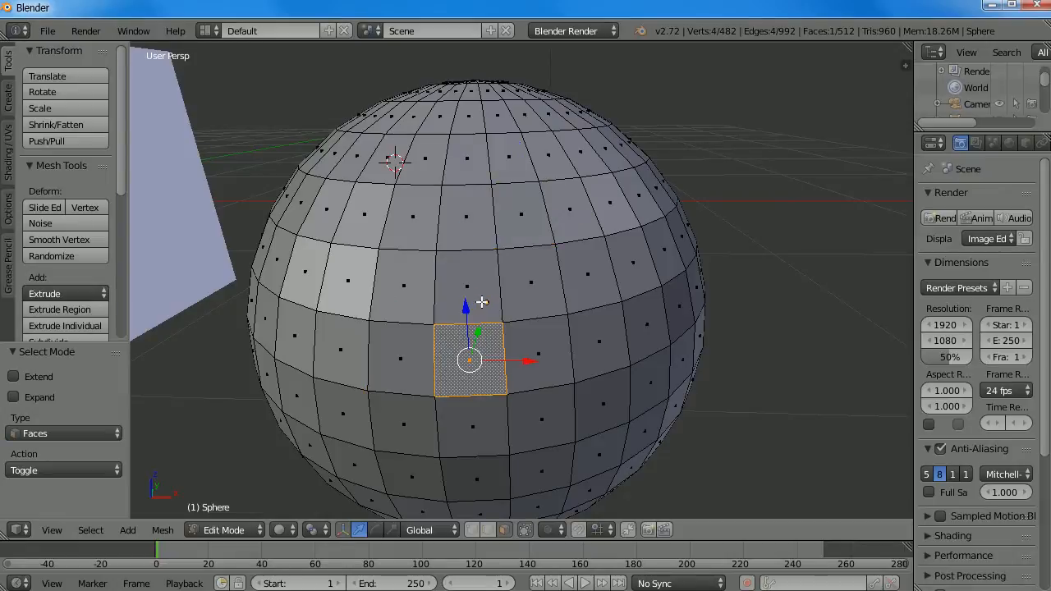
right_click(482, 305)
scroll(500, 307, down, 2)
- Set the mesh select mode to Vertex and select single vertices around the central front face
key(ctrl+Tab)
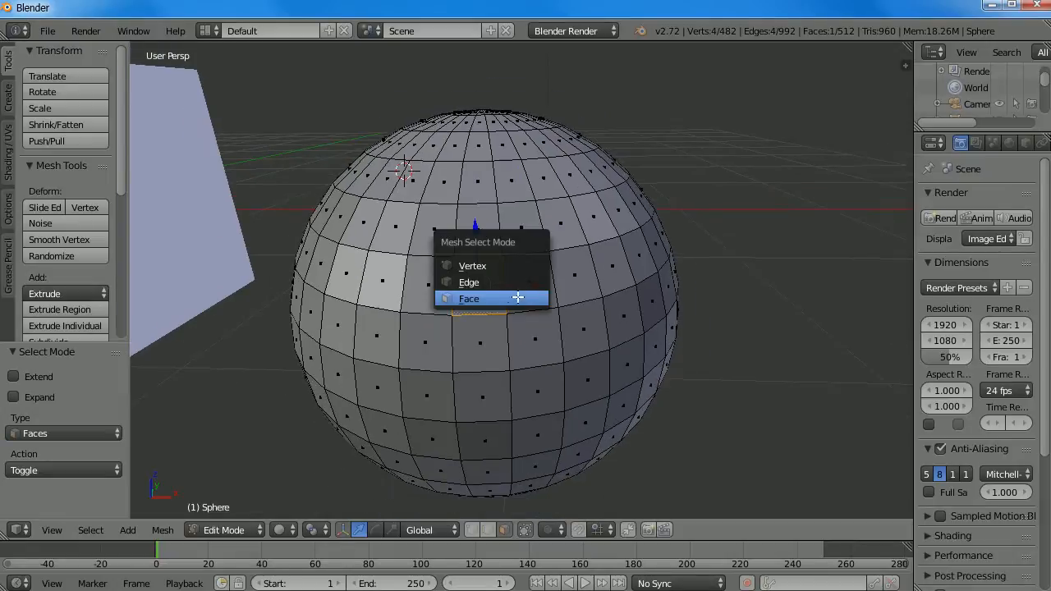
click(482, 265)
right_click(460, 255)
right_click(501, 254)
right_click(491, 306)
right_click(492, 304)
- Try to select edge rings starting from the single selected vertex
mouse_move(564, 276)
middle_down()
mouse_move(547, 281)
mouse_move(558, 269)
middle_up()
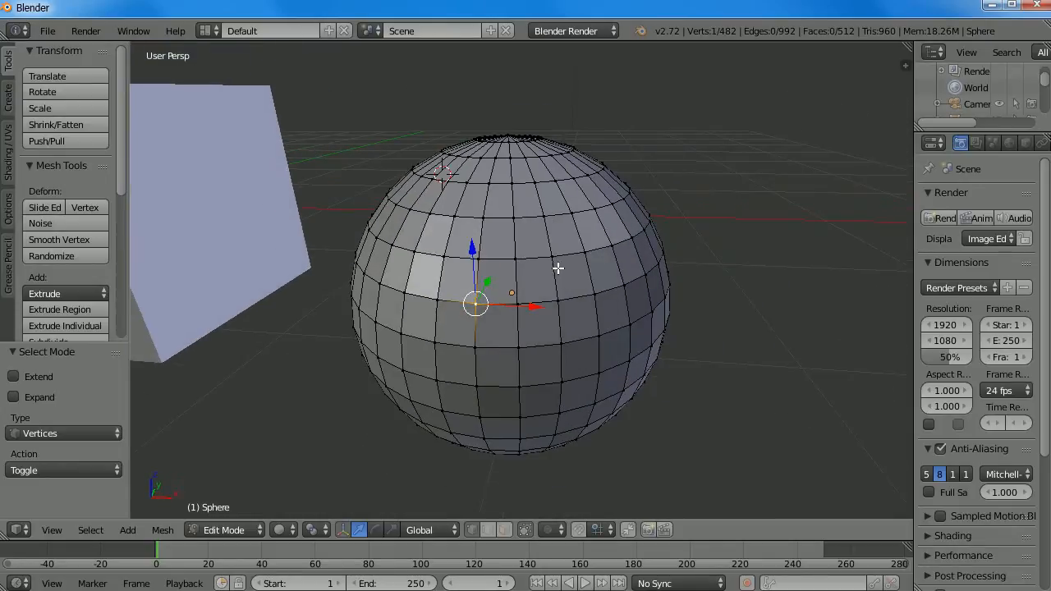
scroll(557, 271, down, 1)
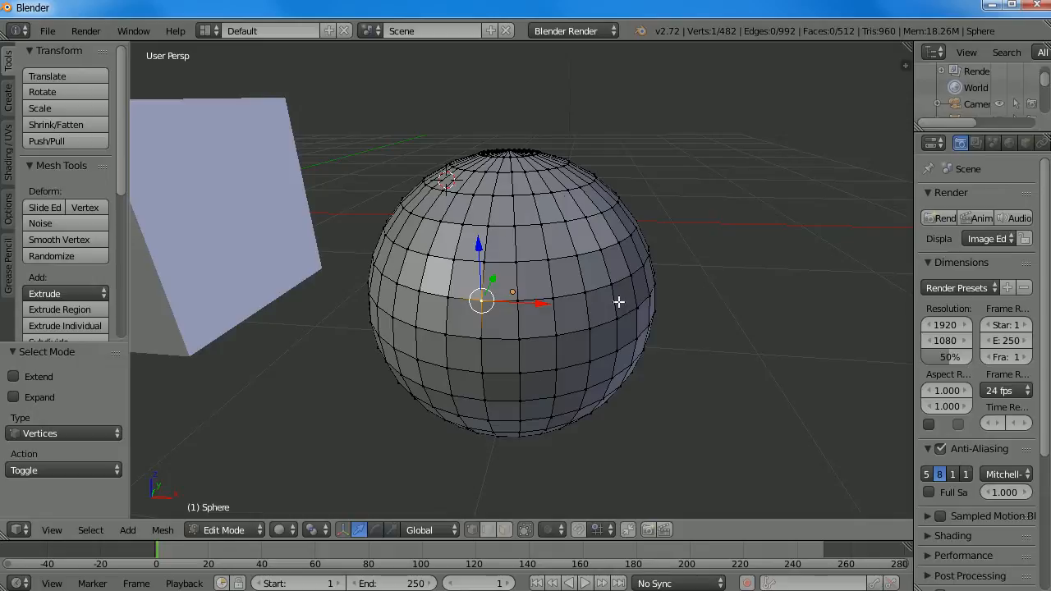
scroll(533, 287, up, 2)
scroll(534, 289, down, 1)
shift+middle_drag(575, 288, 556, 280)
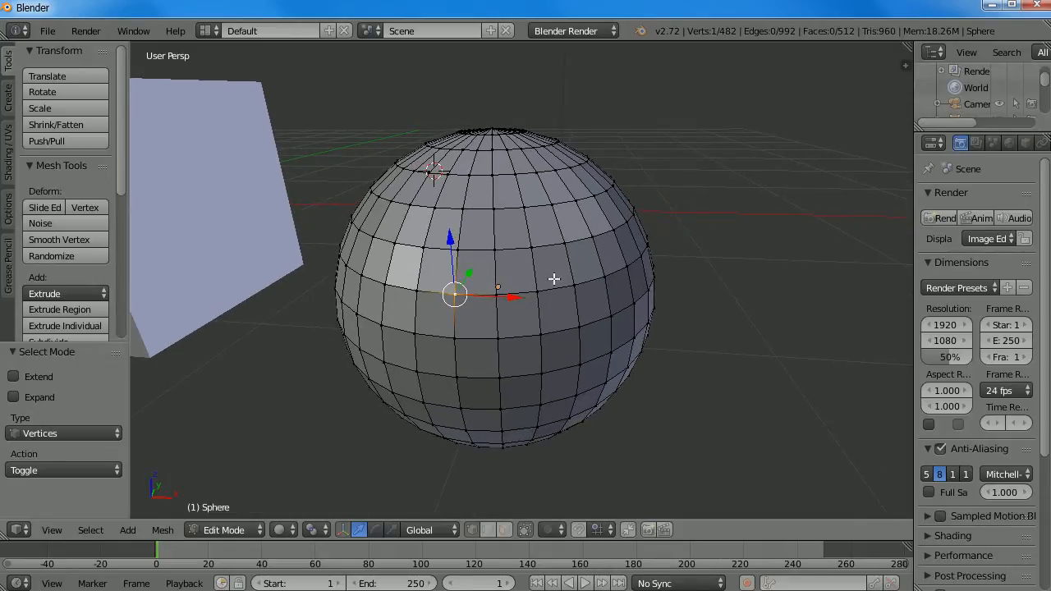
click(86, 530)
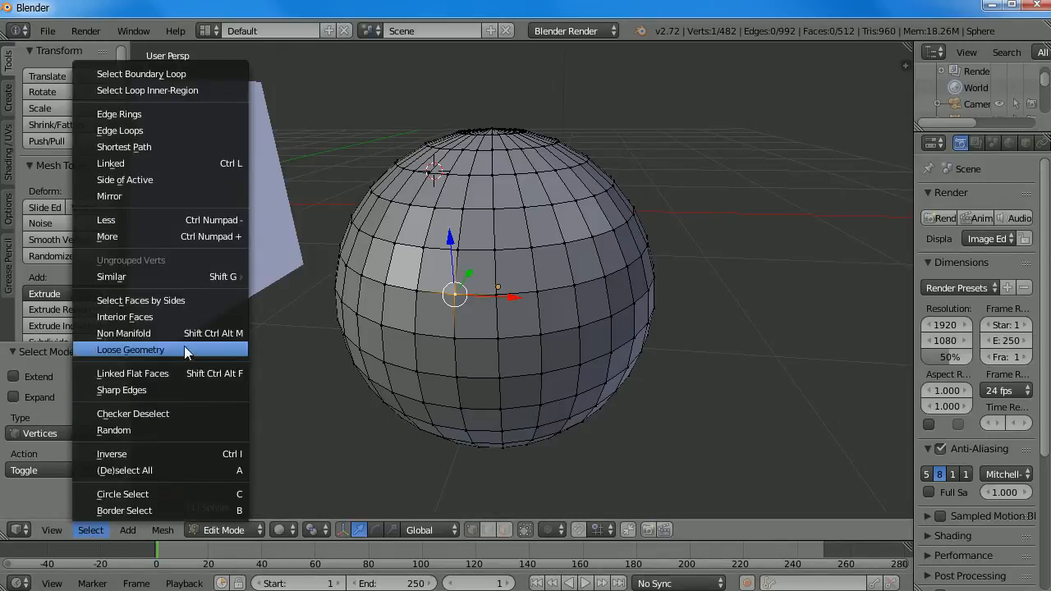
click(152, 114)
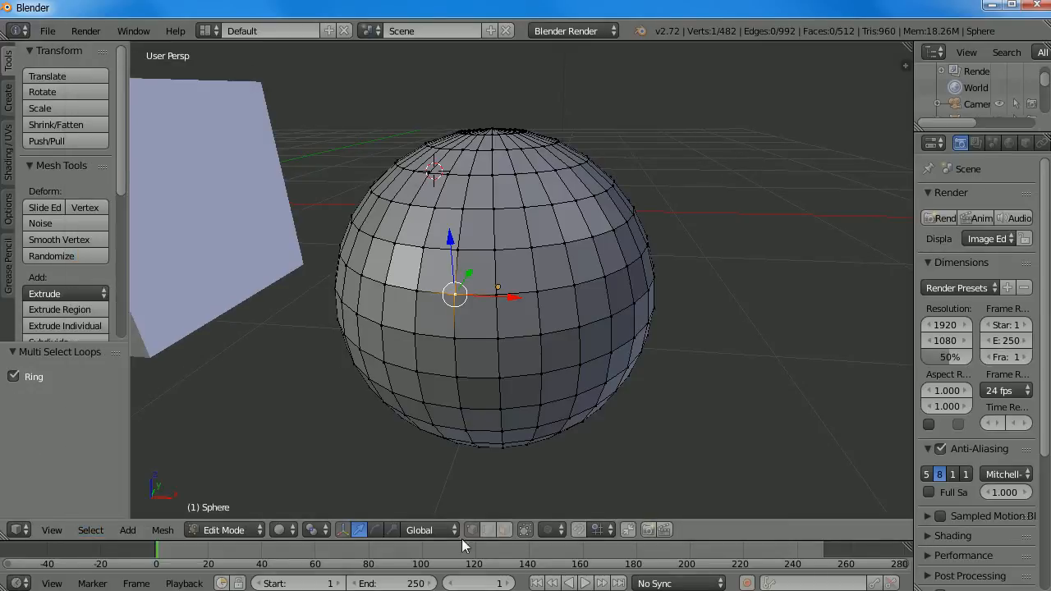
- Switch to edge select mode and select the lower horizontal edge of the central front face
scroll(464, 339, up, 1)
scroll(462, 338, up, 2)
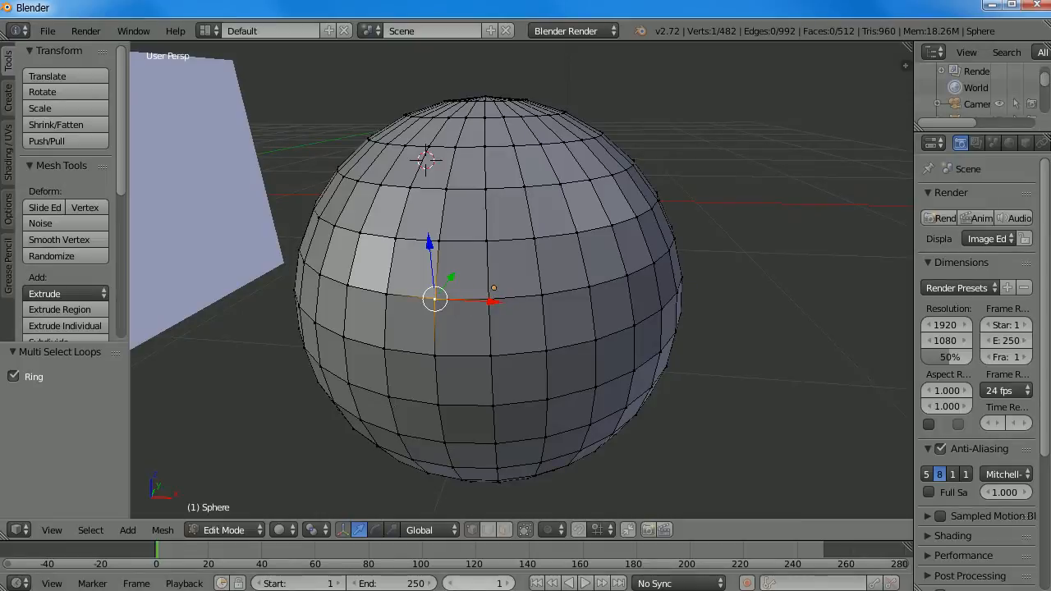
shift+right_click(460, 301)
click(90, 529)
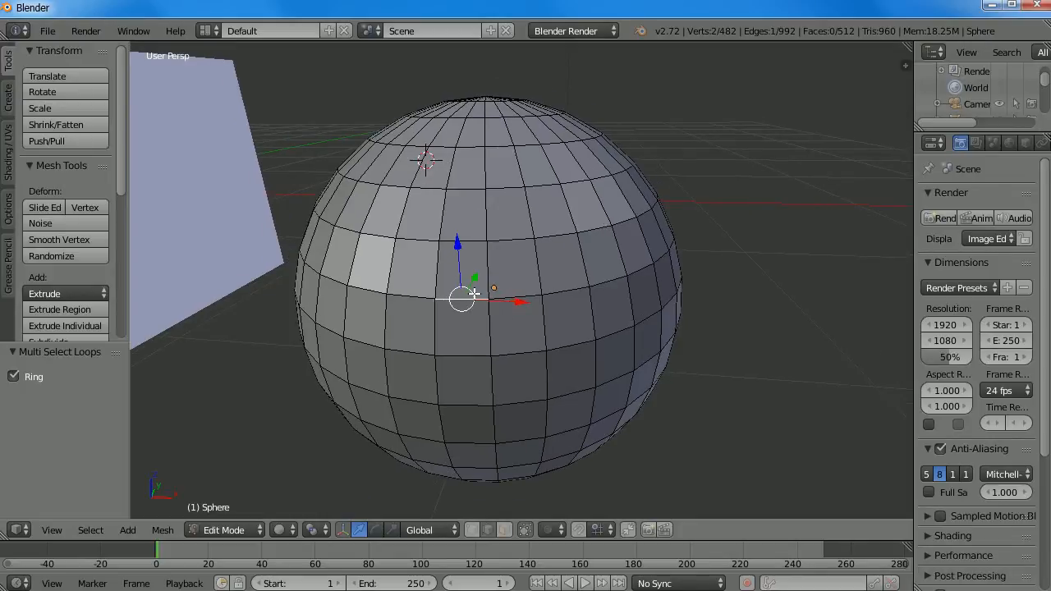
- Try loop selections with the horizontal edge loop above the middle and the pole-to-pole edge ring, finishing on one horizontal edge
alt+right_click(459, 238)
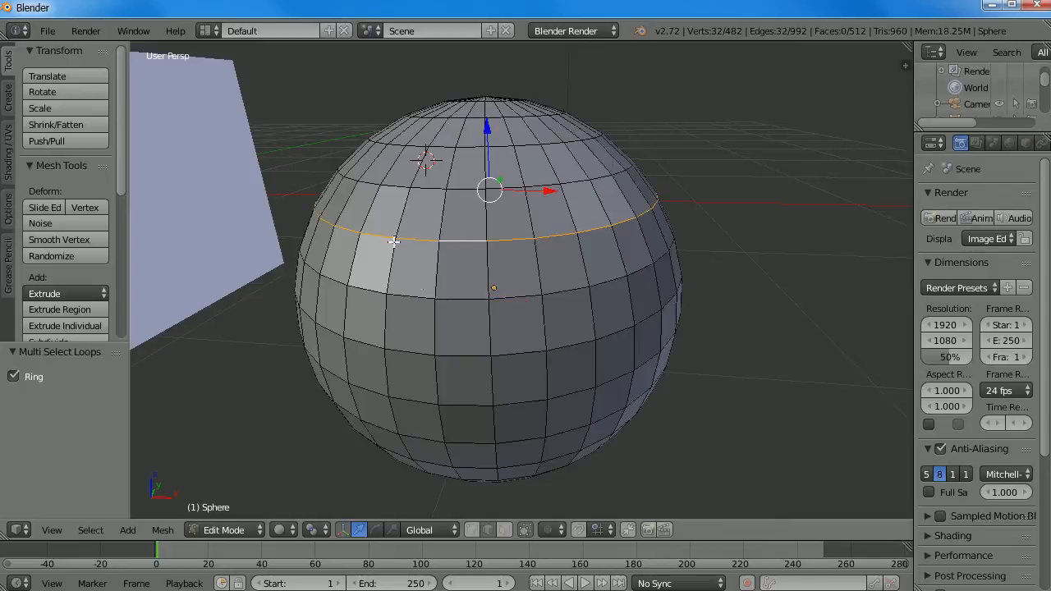
ctrl+alt+right_click(464, 303)
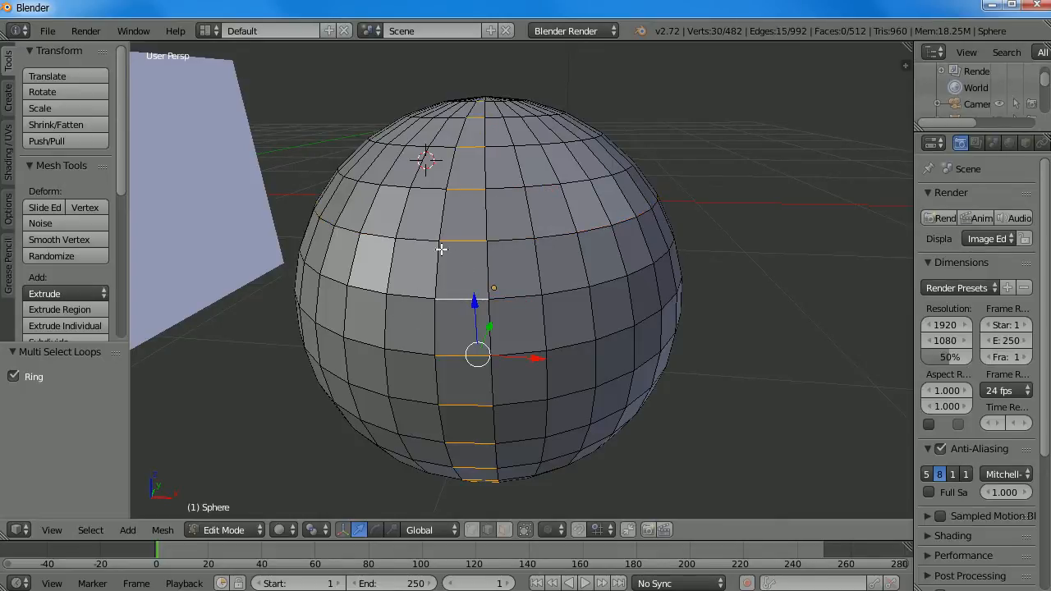
right_click(511, 245)
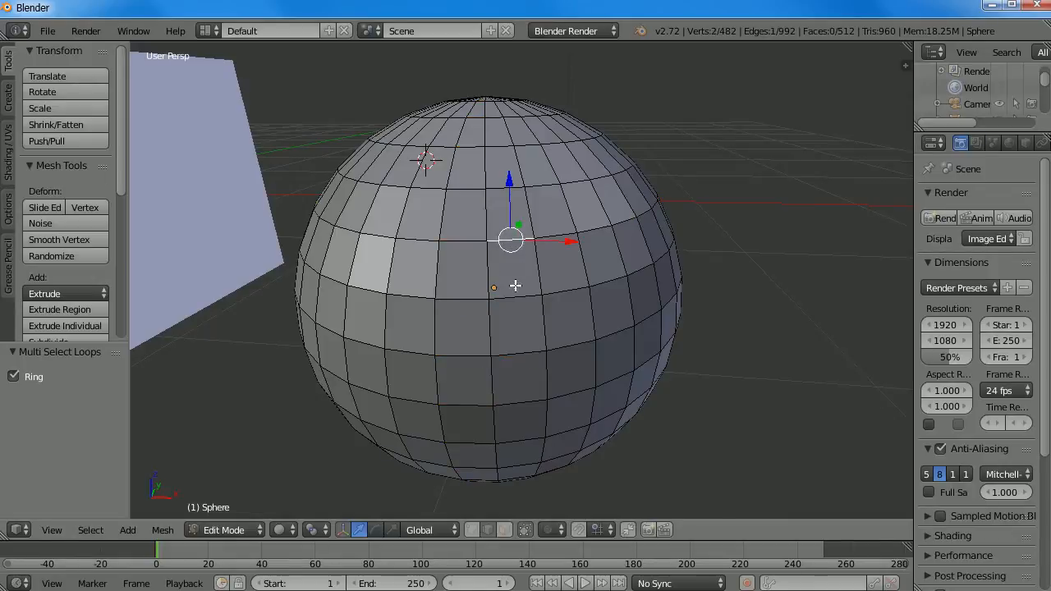
- Grow the selection outward from the single horizontal edge and shrink it back to the two faces directly above and below it
key(ctrl+KP_Add)
key(ctrl+KP_Add)
key(ctrl+KP_Add)
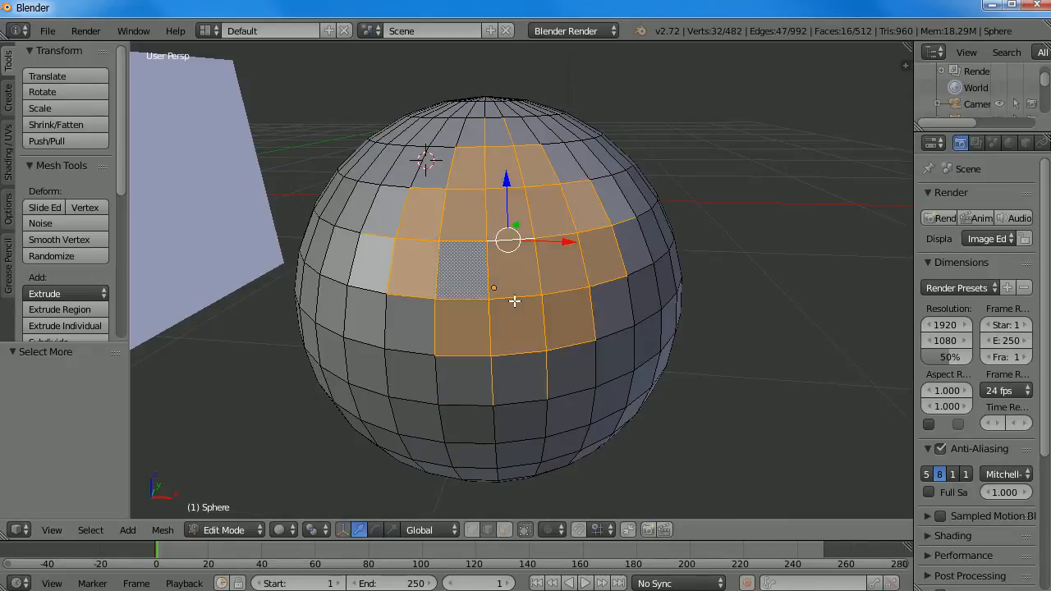
key(ctrl+KP_Subtract)
key(ctrl+KP_Subtract)
key(ctrl+KP_Subtract)
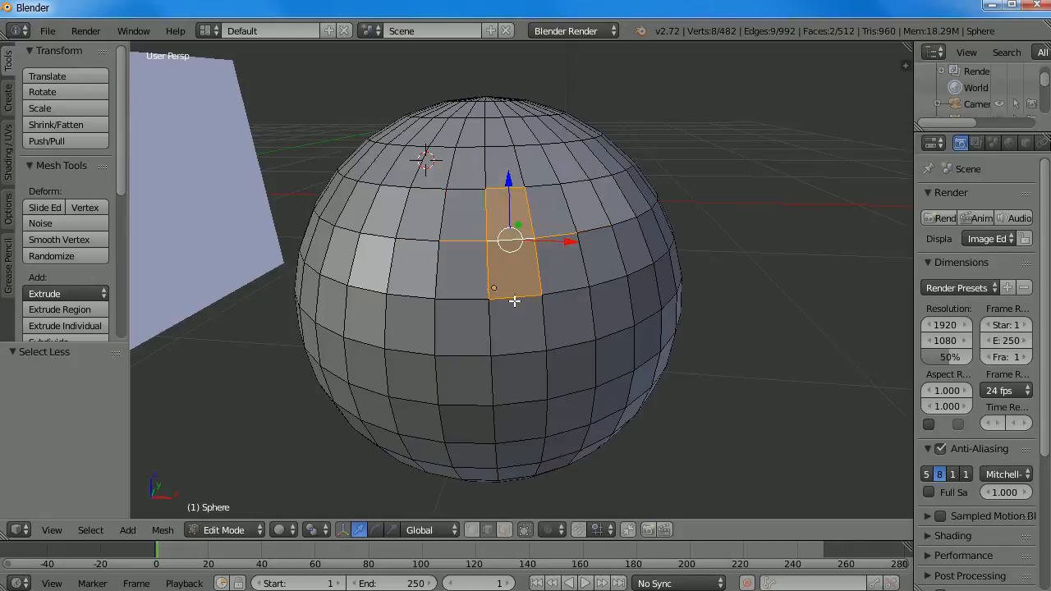
- Invert the selection twice and deselect the whole sphere mesh
key(ctrl+i)
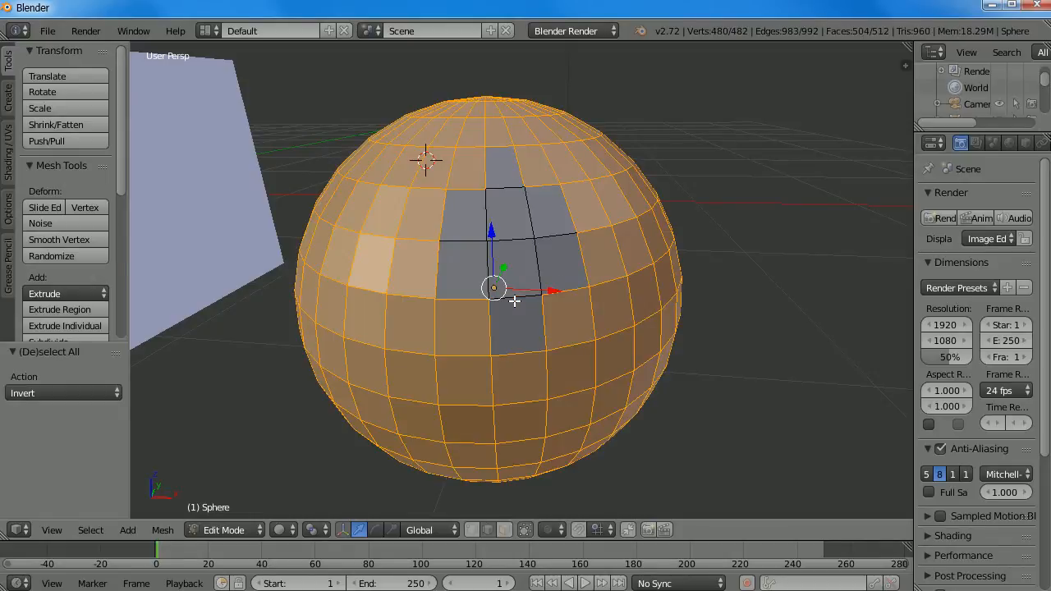
key(ctrl+i)
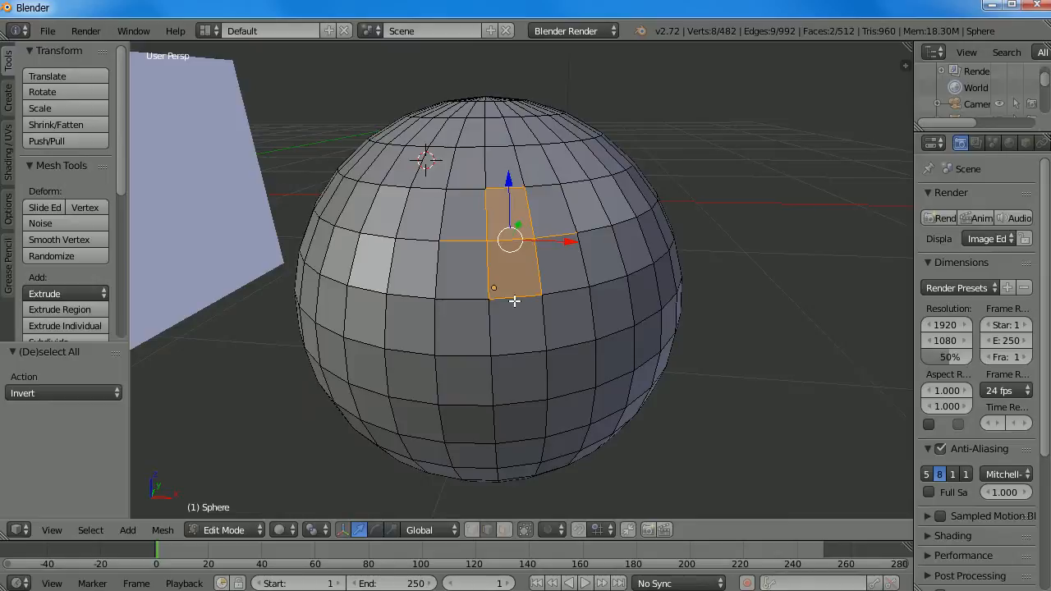
key(a)
key(a)
key(a)
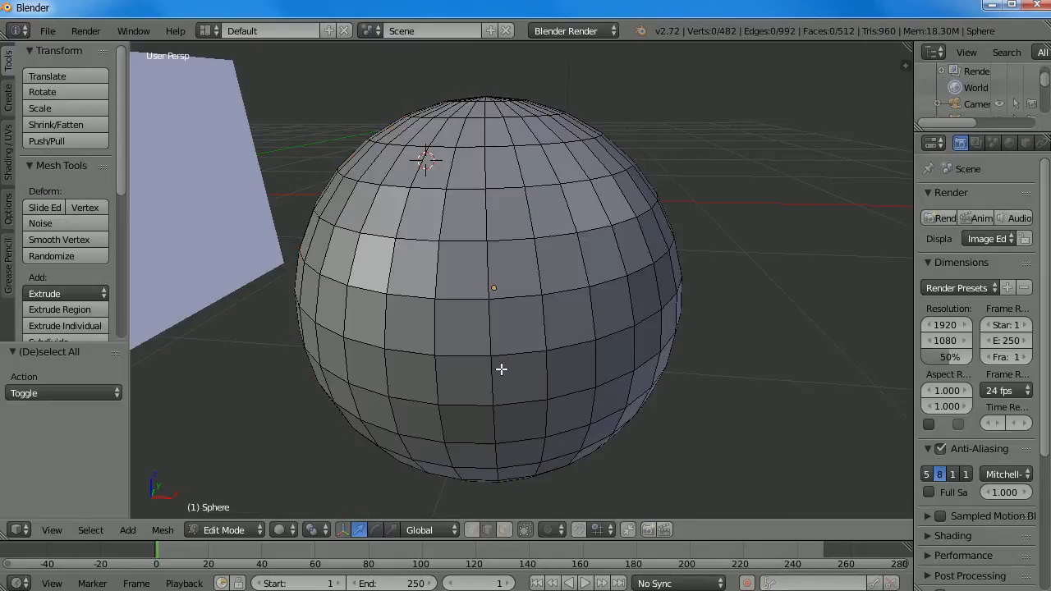
- Switch to face select mode and select single faces around the sphere's front centre, finishing on the face containing the origin point
click(473, 527)
click(490, 532)
click(505, 529)
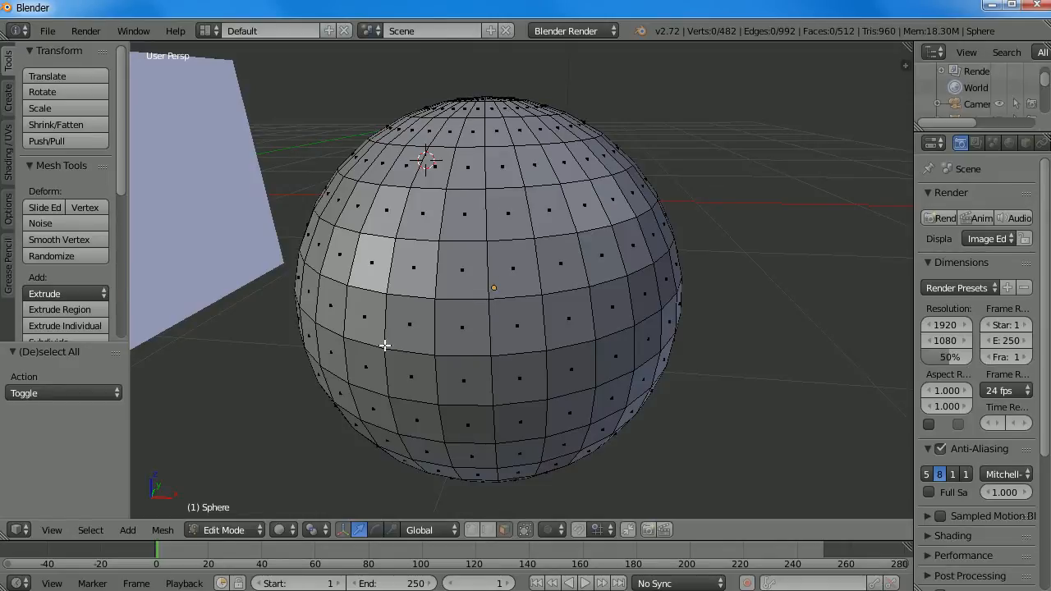
right_click(450, 277)
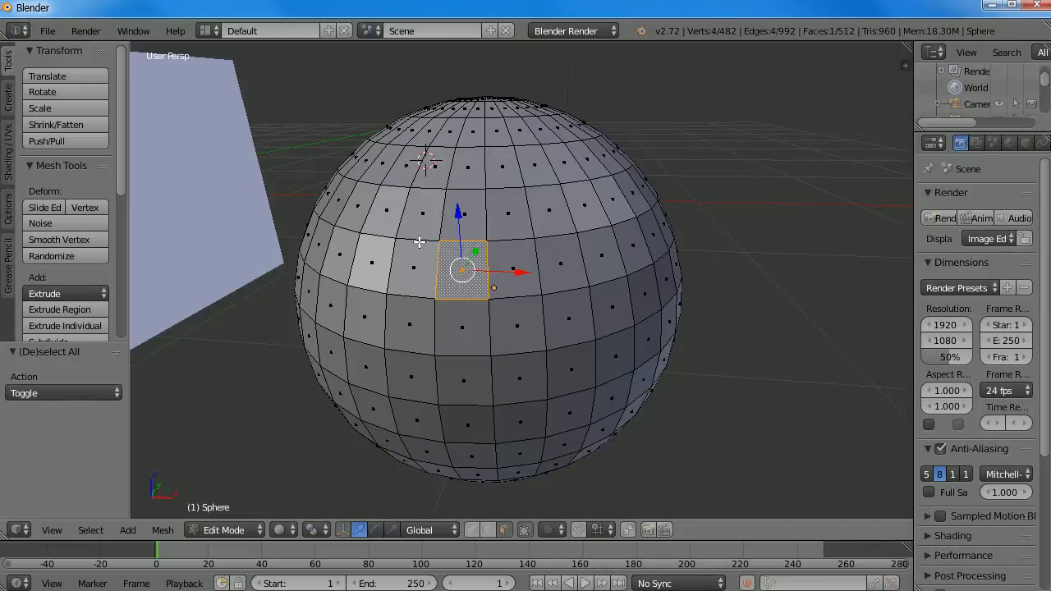
right_click(502, 267)
right_click(441, 275)
right_click(461, 310)
right_click(501, 324)
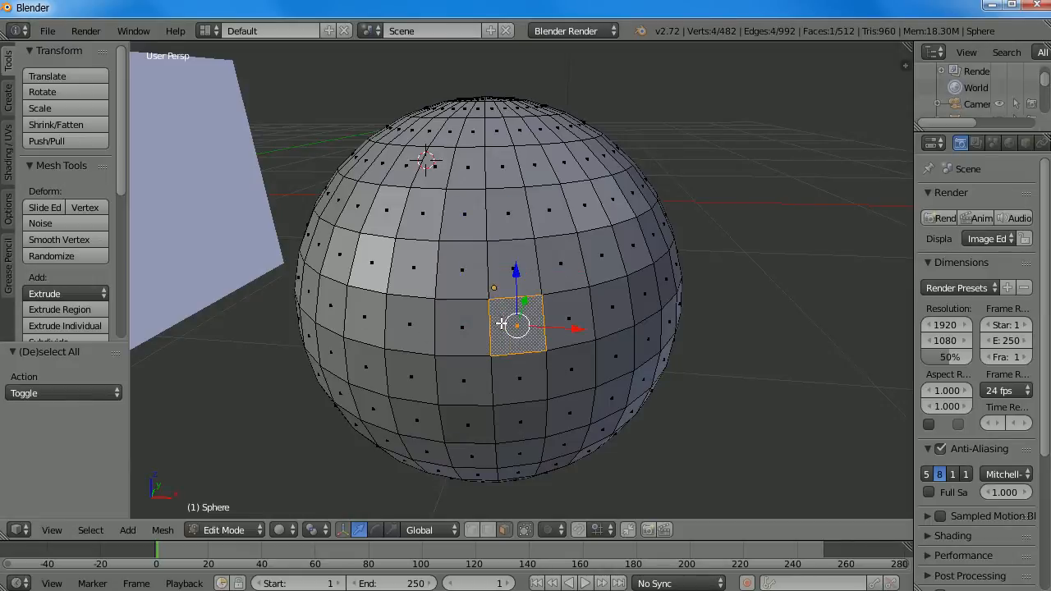
right_drag(506, 261, 469, 265)
right_click(447, 268)
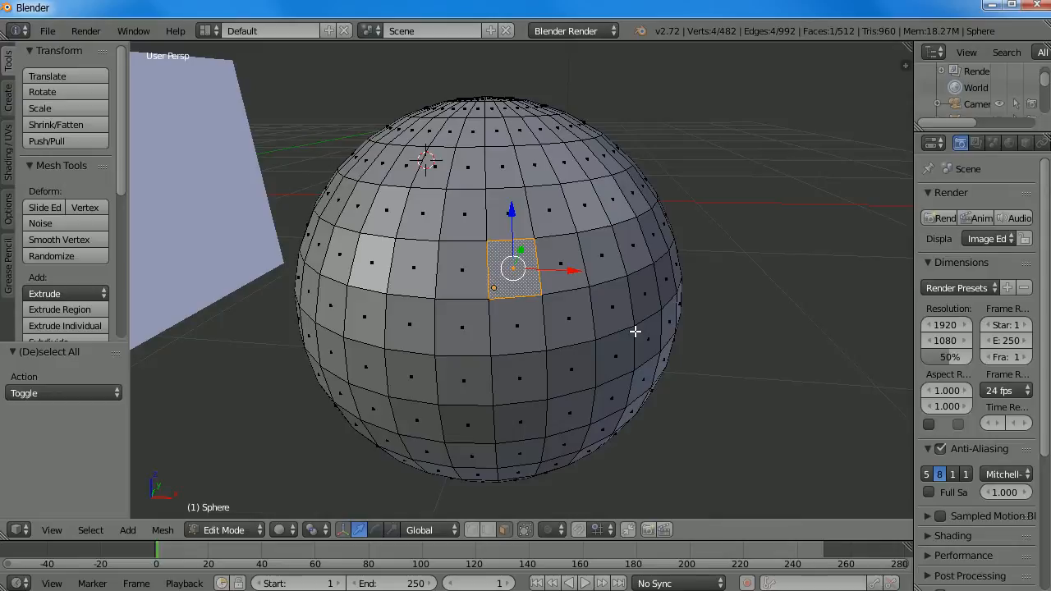
- Grow the selection three levels around the central face and shrink it back to the cross of five faces
key(ctrl+KP_Add)
key(ctrl+KP_Add)
key(ctrl+KP_Add)
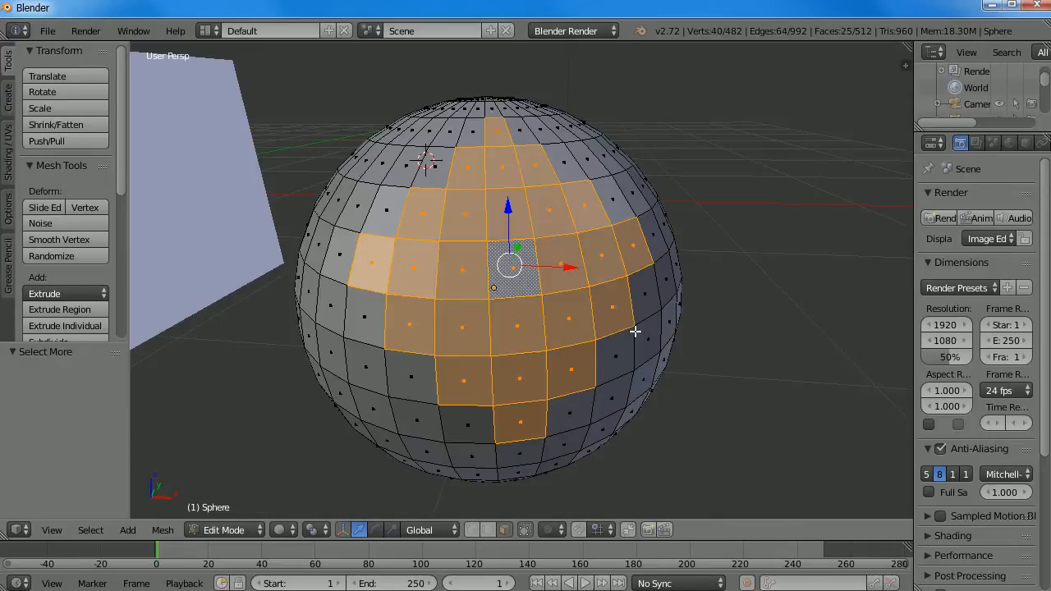
key(ctrl+KP_Subtract)
key(ctrl+KP_Subtract)
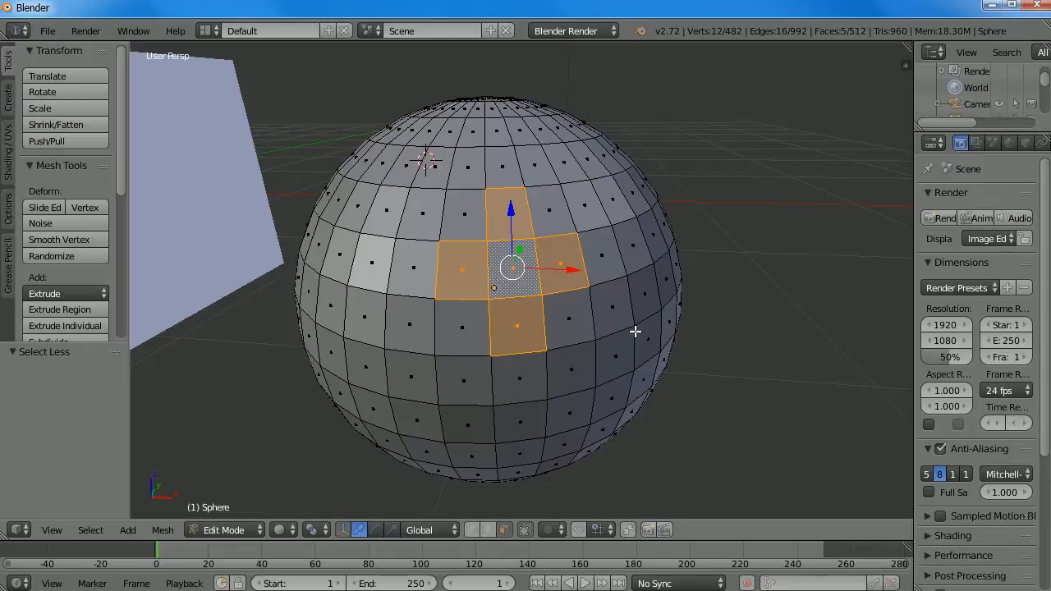
- Grow the face selection four more levels and shrink it until no face remains selected, trying one growth from the empty selection
key(ctrl+KP_Add)
key(ctrl+KP_Add)
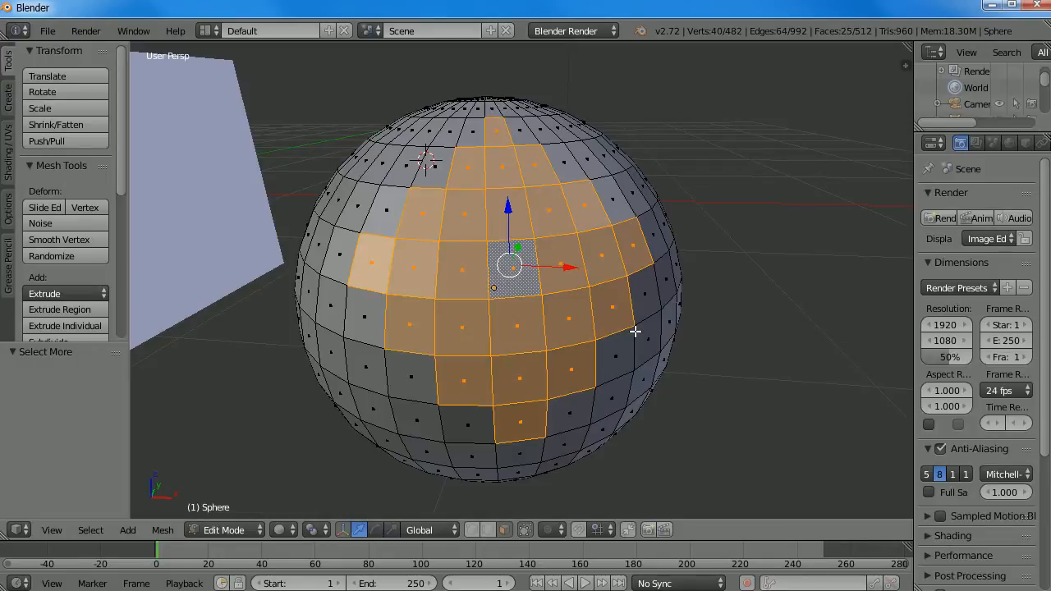
key(ctrl+KP_Add)
key(ctrl+KP_Add)
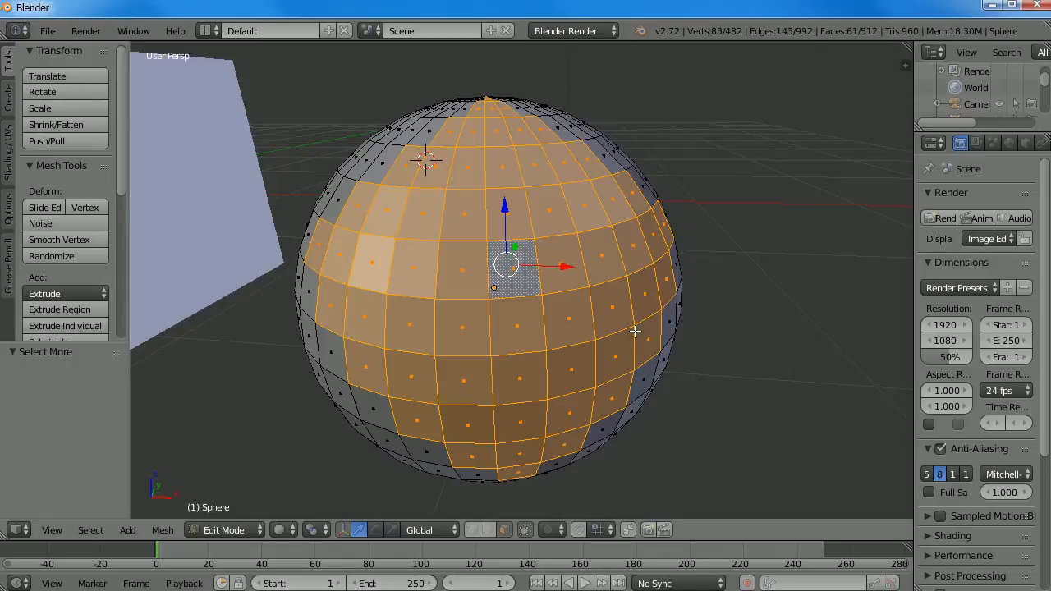
key(ctrl+KP_Subtract)
key(ctrl+KP_Subtract)
key(ctrl+KP_Subtract)
key(ctrl+KP_Subtract)
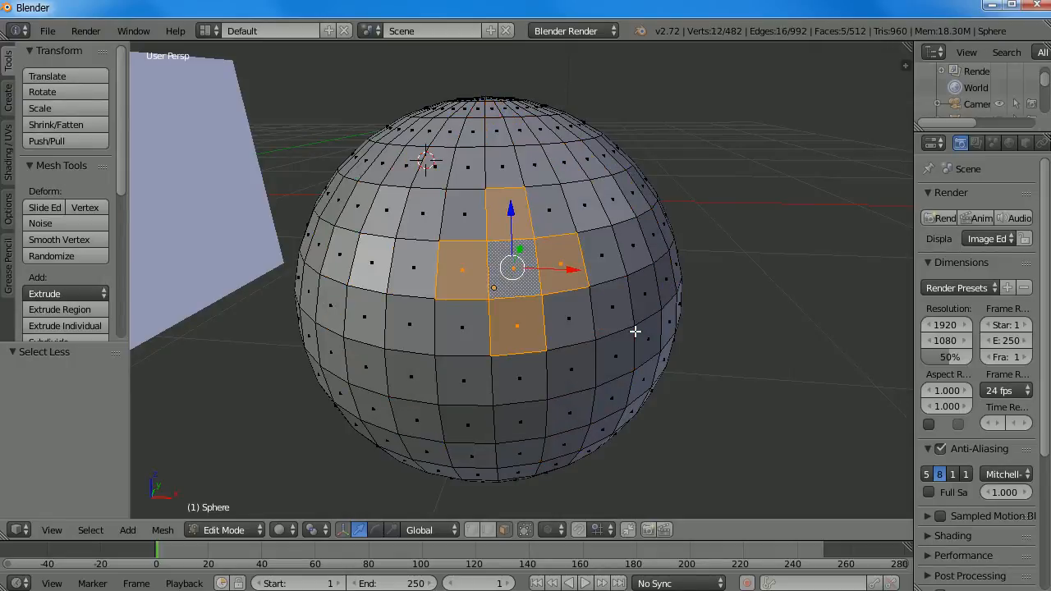
key(ctrl+KP_Subtract)
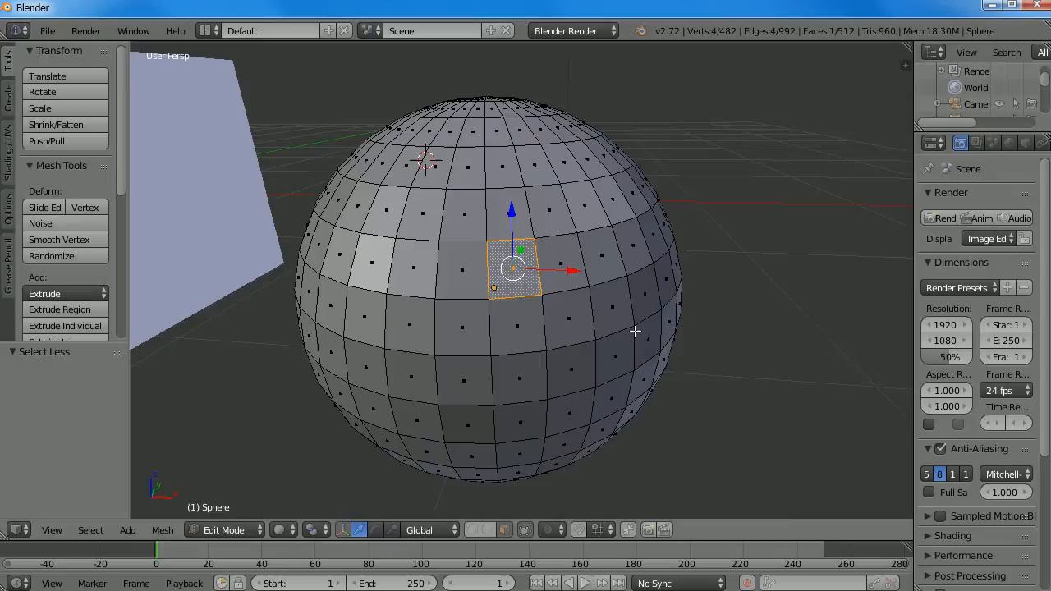
key(ctrl+KP_Subtract)
key(ctrl+KP_Add)
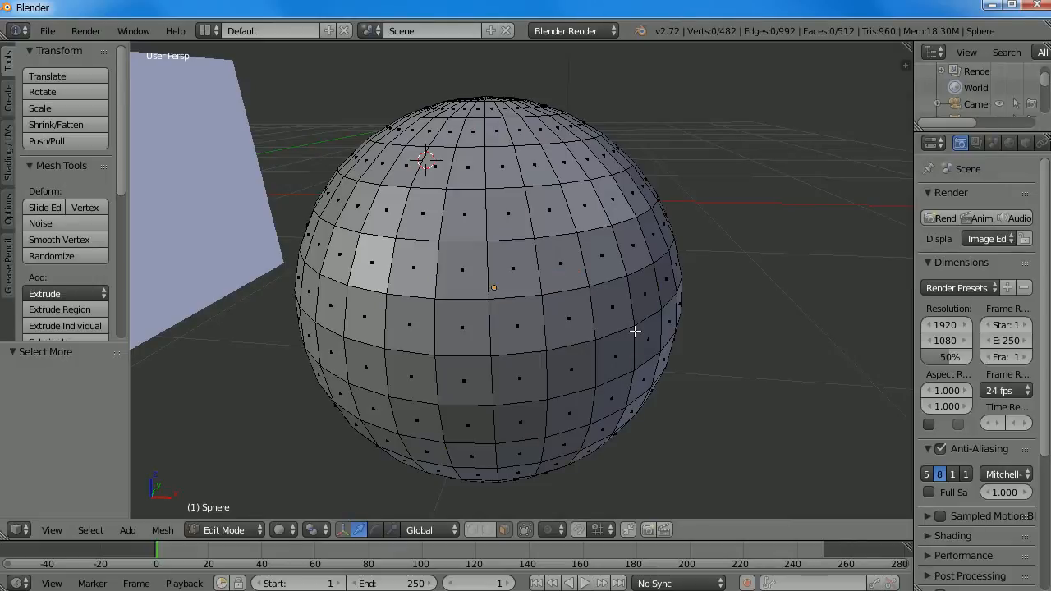
- Reselect the central face, grow its selection into a diamond two levels wide around it, and invert the selection twice
right_click(501, 275)
key(ctrl+KP_Add)
key(ctrl+KP_Add)
key(ctrl+KP_Add)
key(ctrl+KP_Subtract)
key(ctrl+KP_Subtract)
key(ctrl+KP_Subtract)
key(ctrl+KP_Add)
key(ctrl+KP_Add)
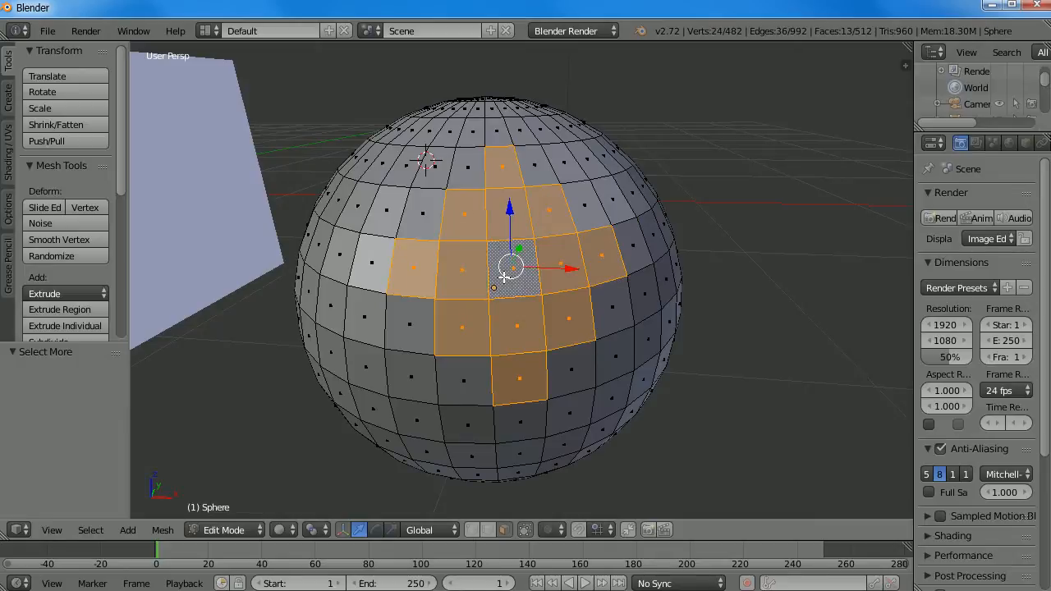
key(ctrl+i)
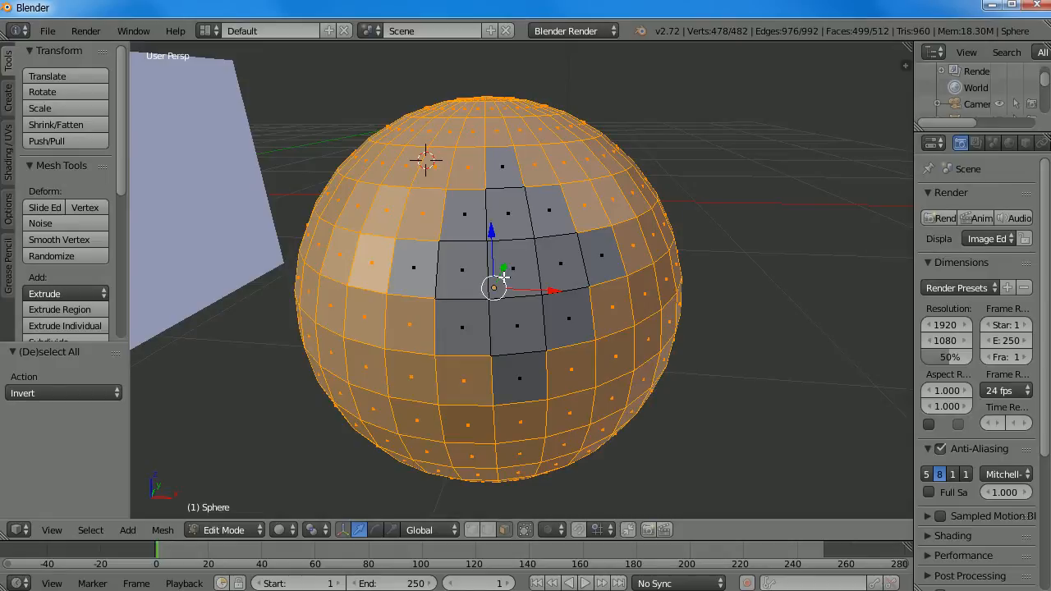
key(ctrl+i)
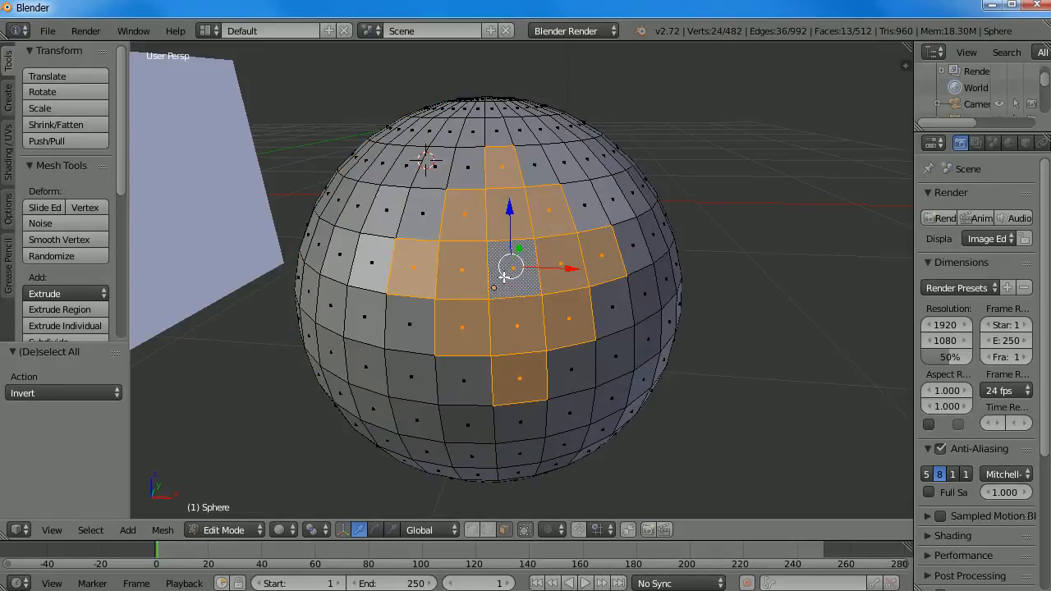
- Grow the diamond-shaped face selection one level with Select More and reduce it one level with Select Less
click(83, 532)
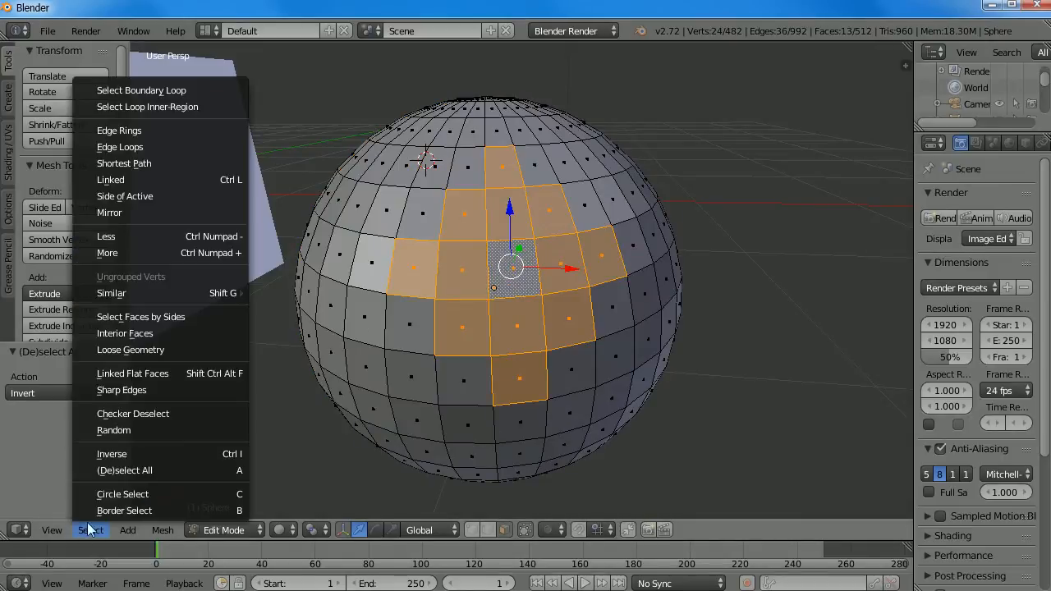
mouse_move(139, 293)
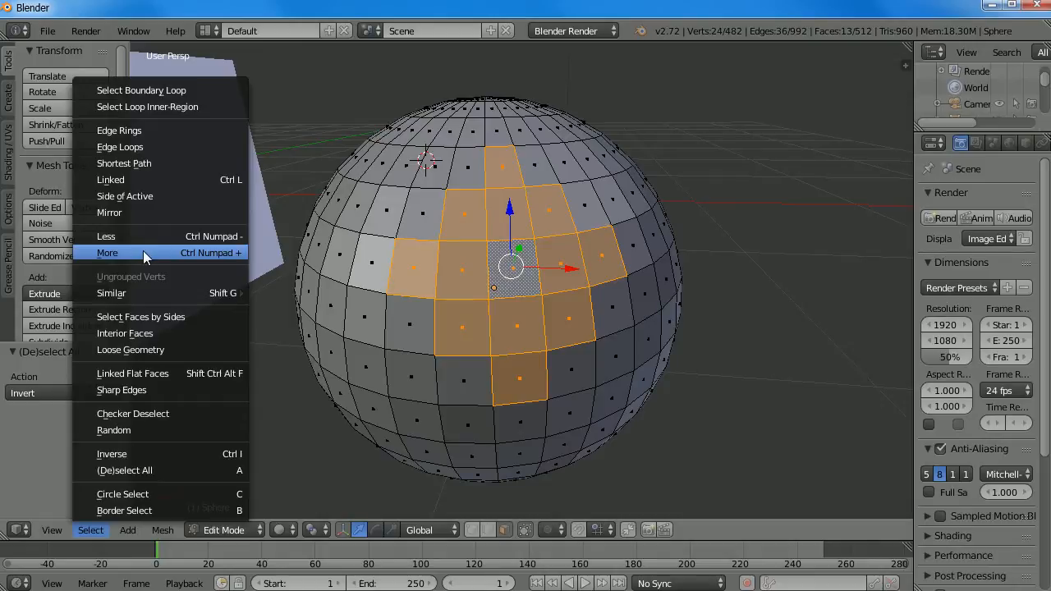
click(143, 253)
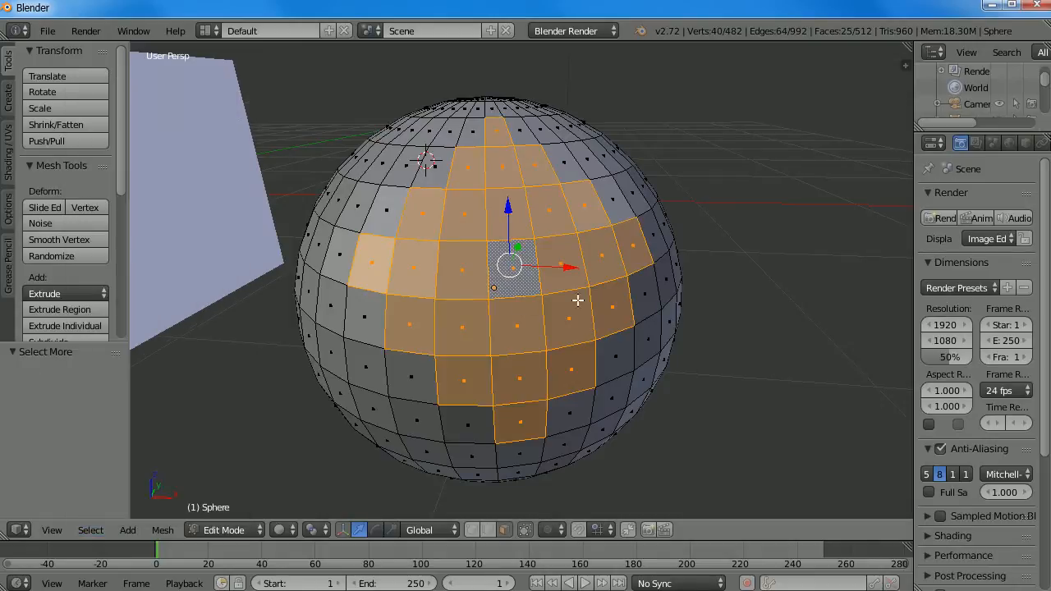
click(90, 531)
click(153, 236)
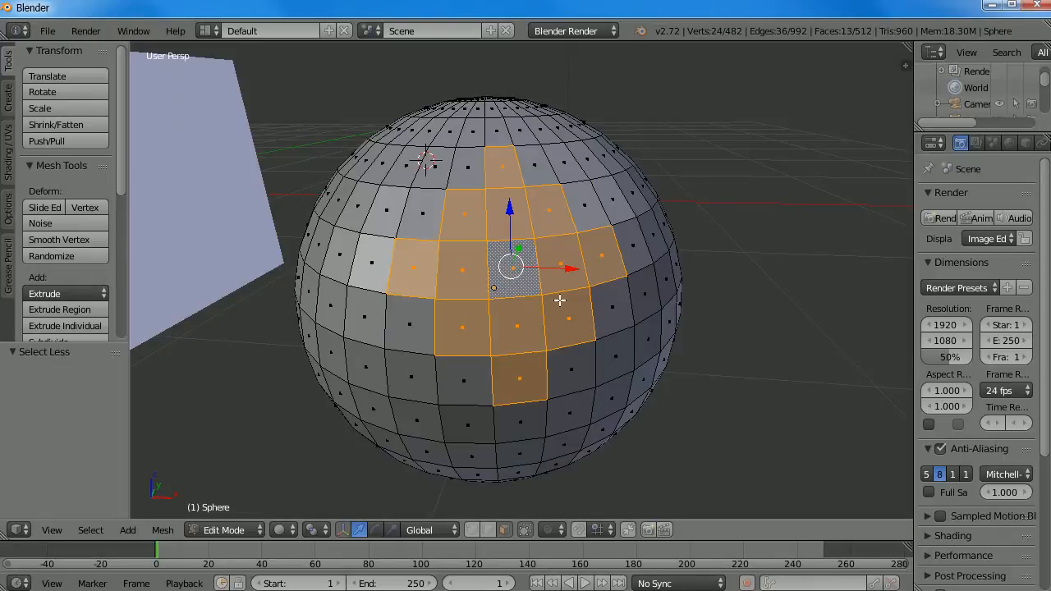
- Invert the diamond-shaped selection with Inverse, clear it, and select only the central face
click(85, 531)
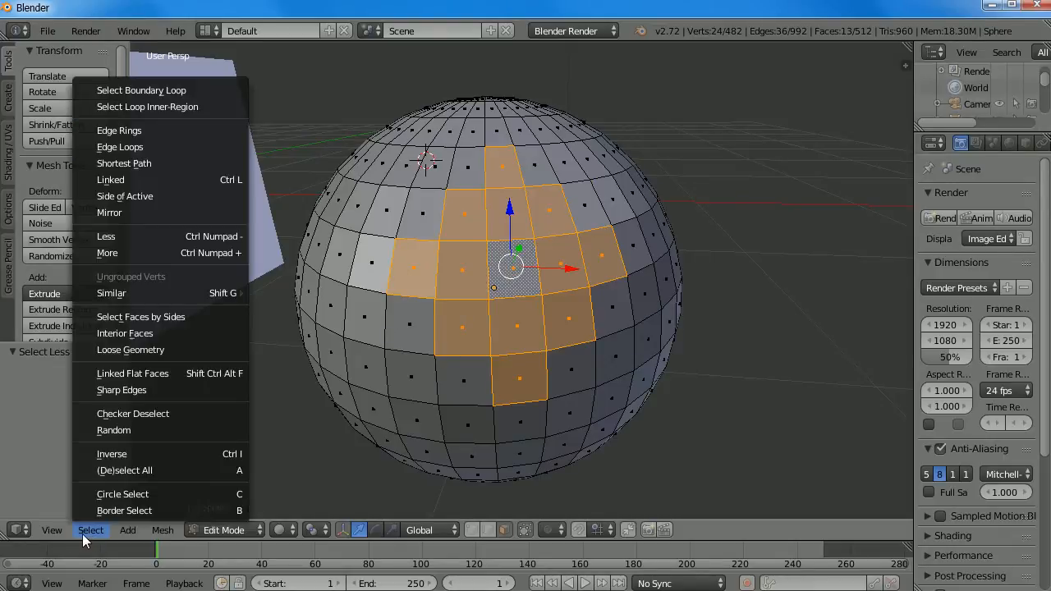
click(164, 455)
click(131, 532)
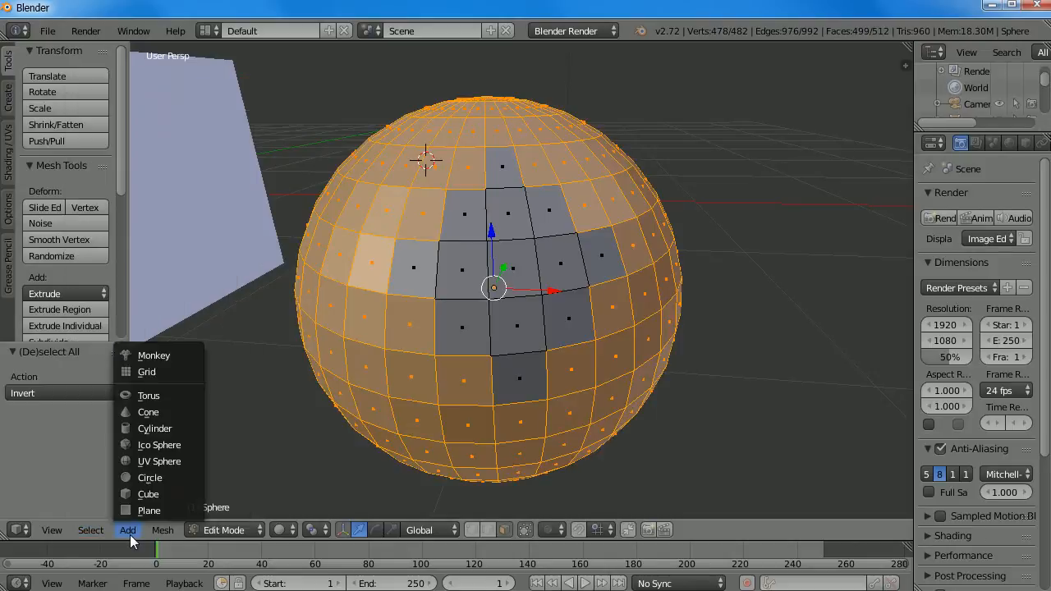
key(a)
right_click(512, 287)
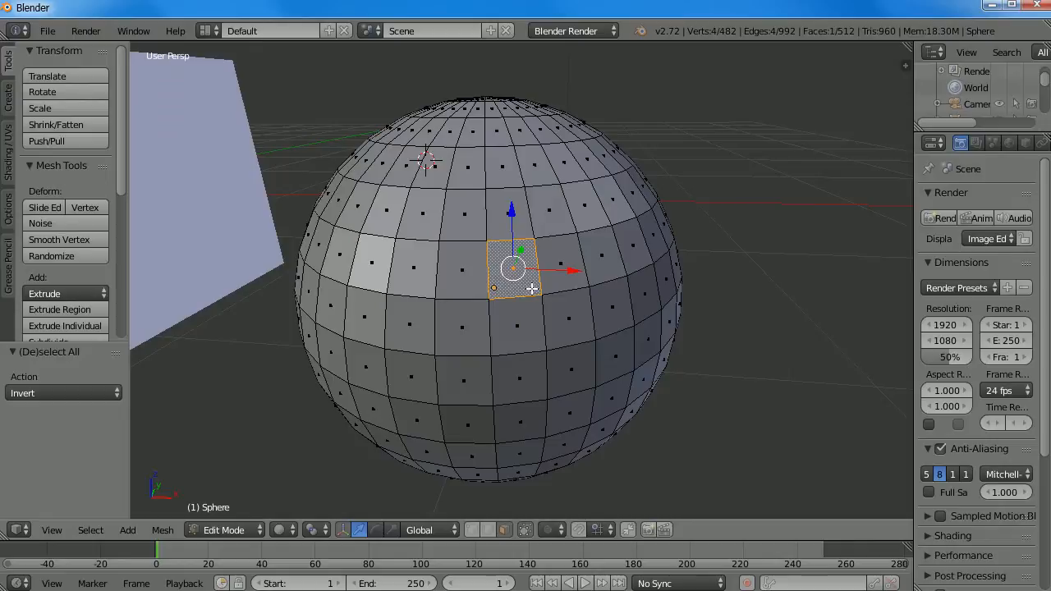
- Switch to edge select mode and try horizontal edge loops around the centre, finishing on the vertical pole-to-pole loop
click(486, 529)
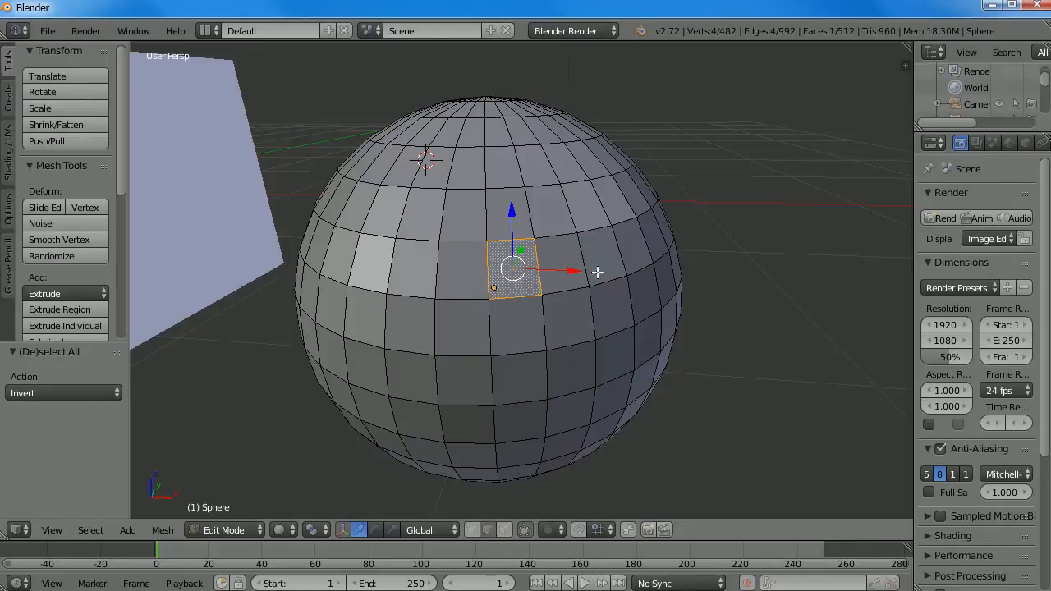
right_click(460, 240)
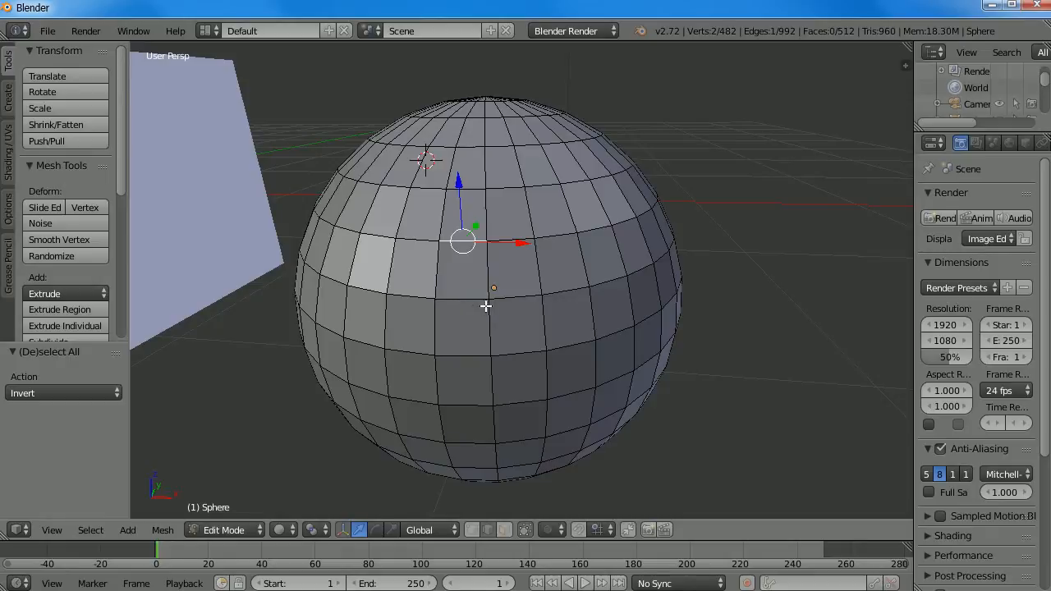
alt+right_click(509, 238)
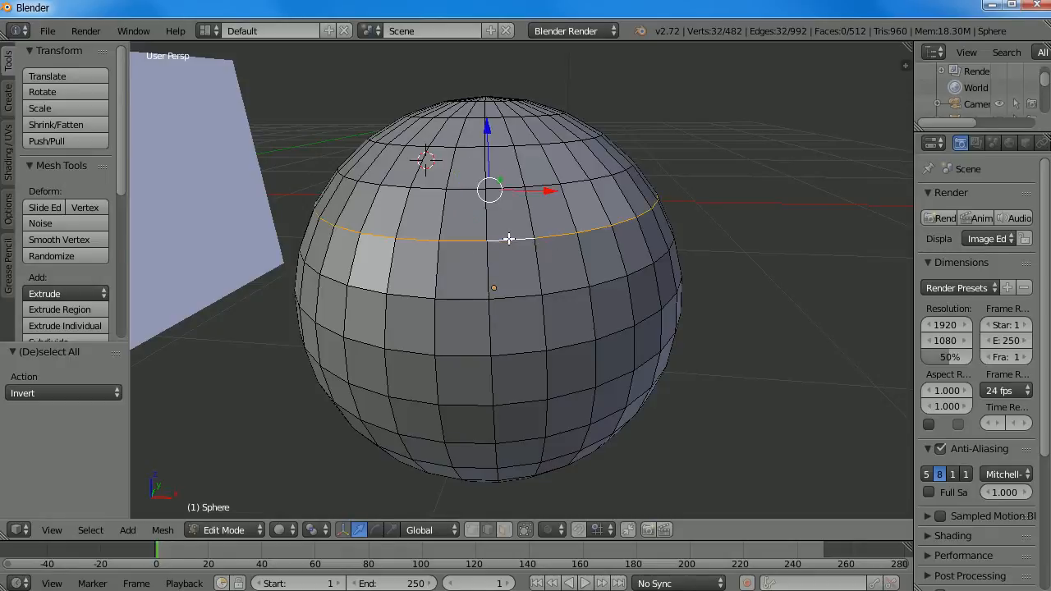
alt+right_click(508, 289)
alt+right_click(491, 271)
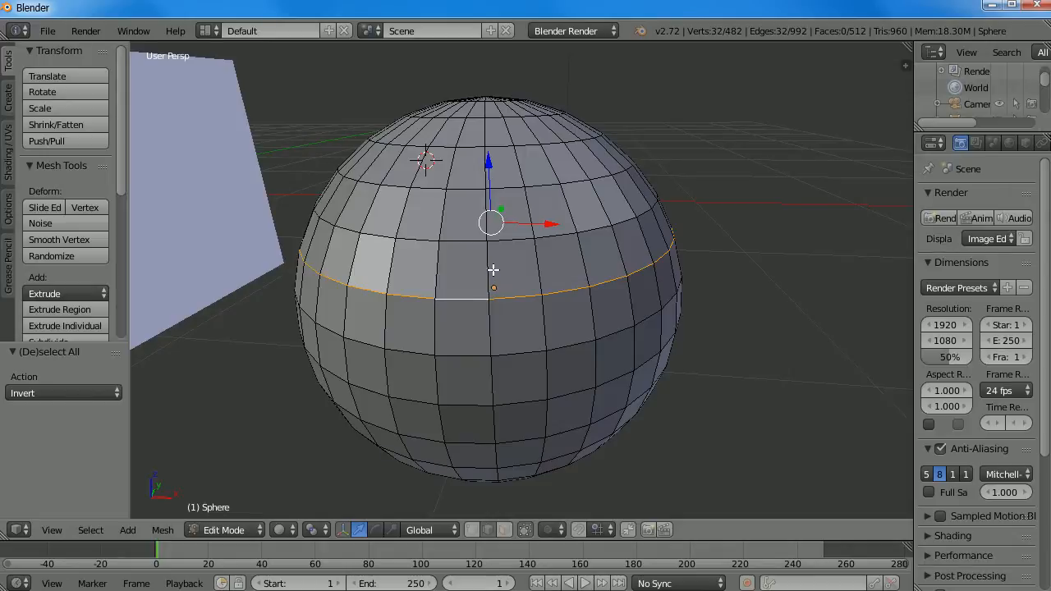
alt+right_click(493, 270)
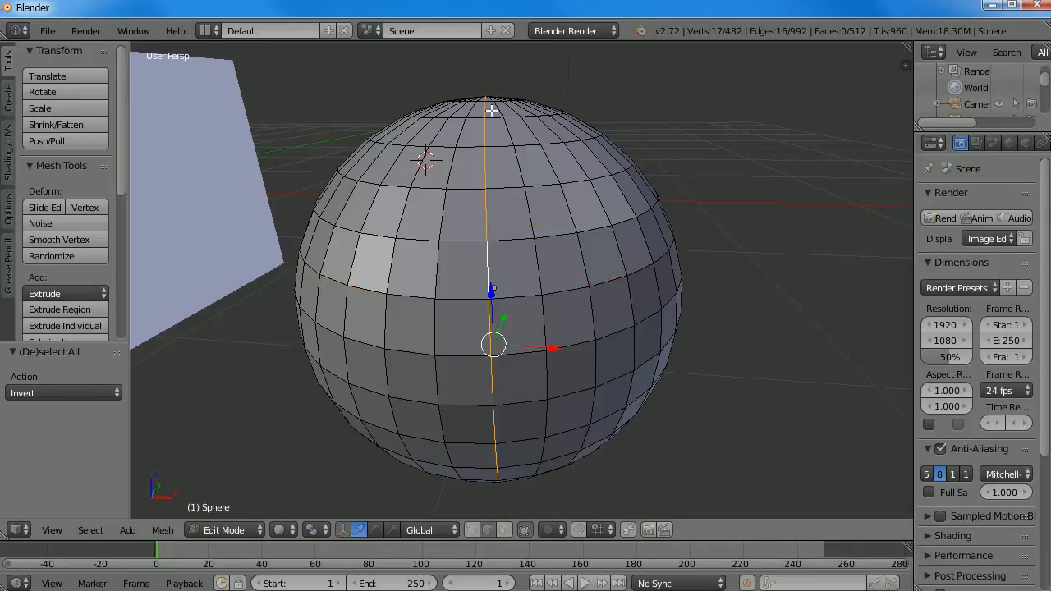
- Select the horizontal edge loop around the sphere's equator
middle_drag(462, 268, 448, 286)
shift+middle_drag(483, 418, 513, 146)
alt+right_click(451, 317)
middle_drag(564, 315, 469, 323)
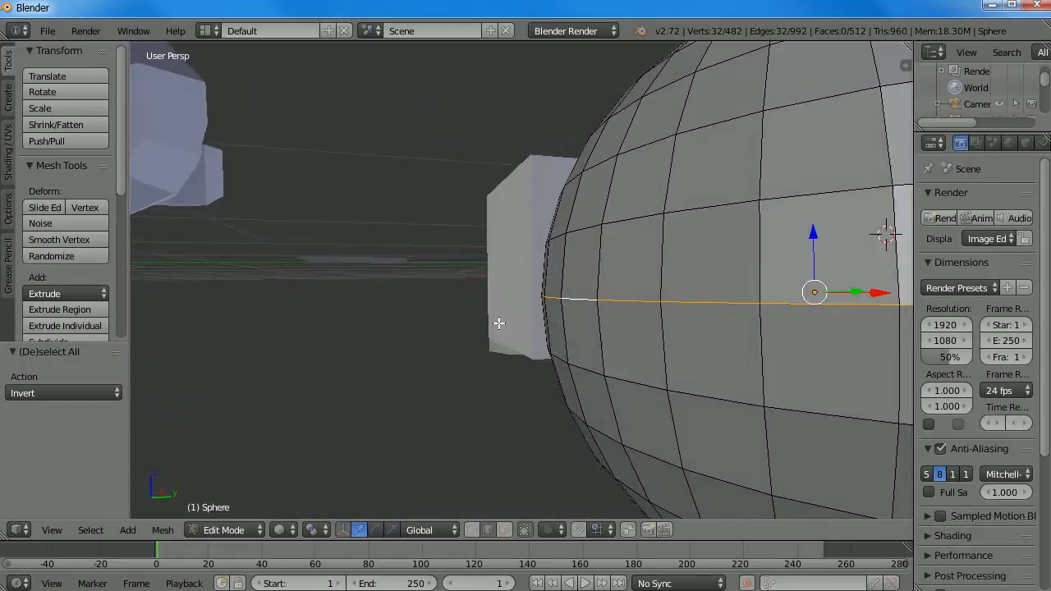
scroll(600, 307, down, 6)
middle_drag(638, 286, 596, 285)
scroll(610, 277, up, 3)
scroll(615, 281, down, 1)
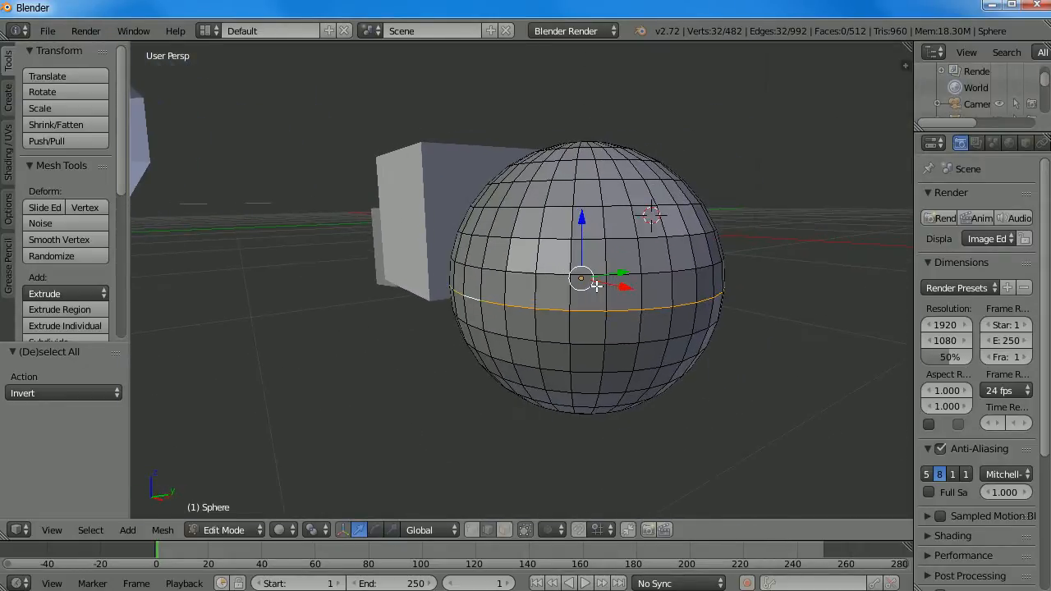
- Add the four horizontal edge loops above the equator and the two below it to the selection
alt+shift+click(591, 274)
alt+shift+click(591, 238)
alt+shift+click(591, 215)
alt+shift+click(592, 181)
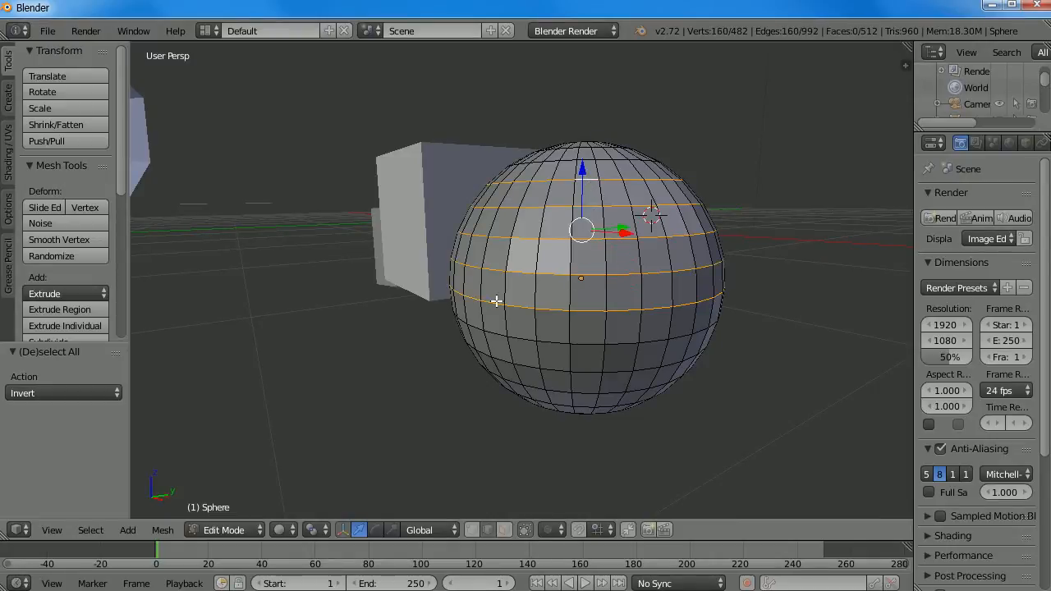
alt+shift+click(579, 343)
alt+shift+click(583, 376)
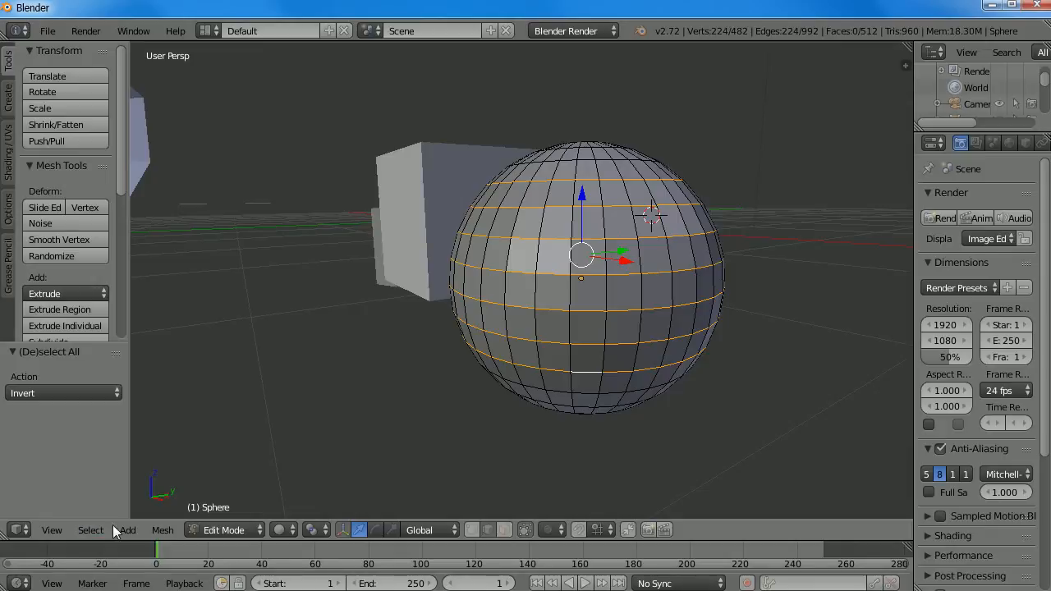
- Select a single edge on the sphere's equator and extend it to the full horizontal loop with Edge Loops
click(588, 310)
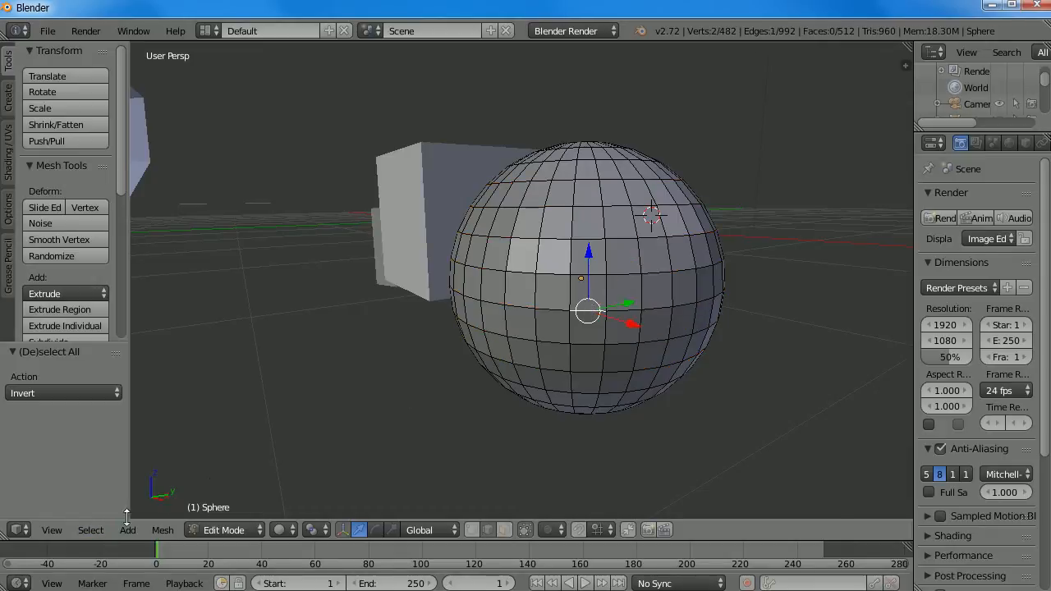
click(92, 531)
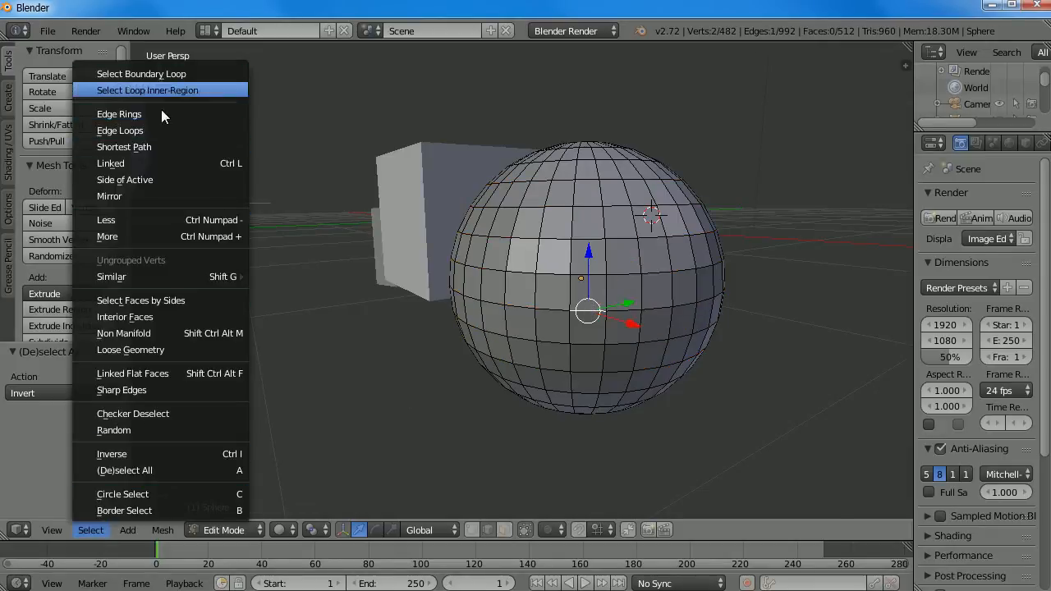
click(128, 131)
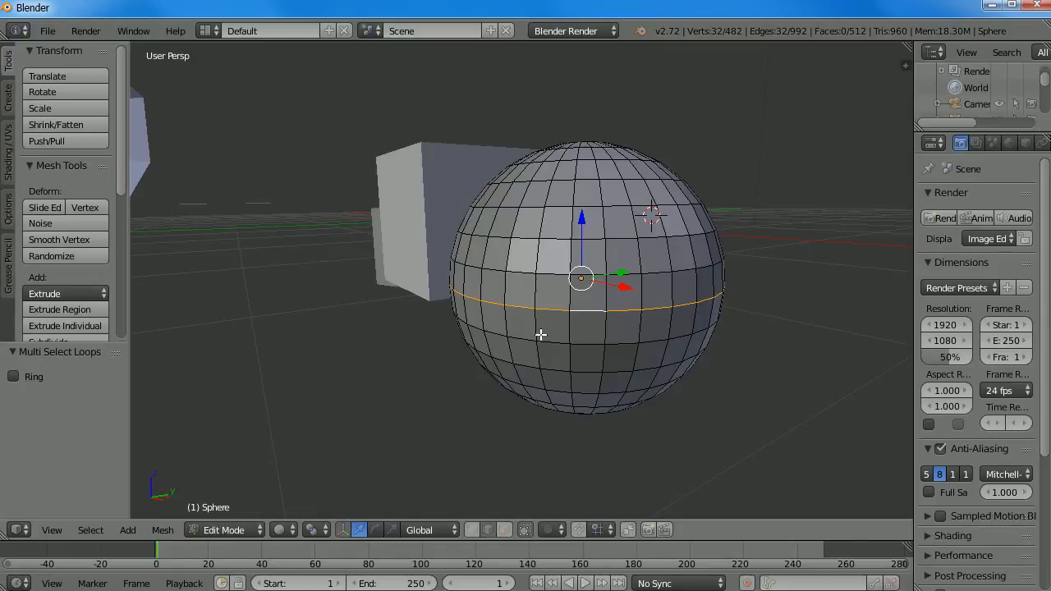
- Try edge rings on several horizontal and vertical edges near the sphere's centre, finishing on the ring in the third band above the equator
ctrl+alt+right_click(554, 274)
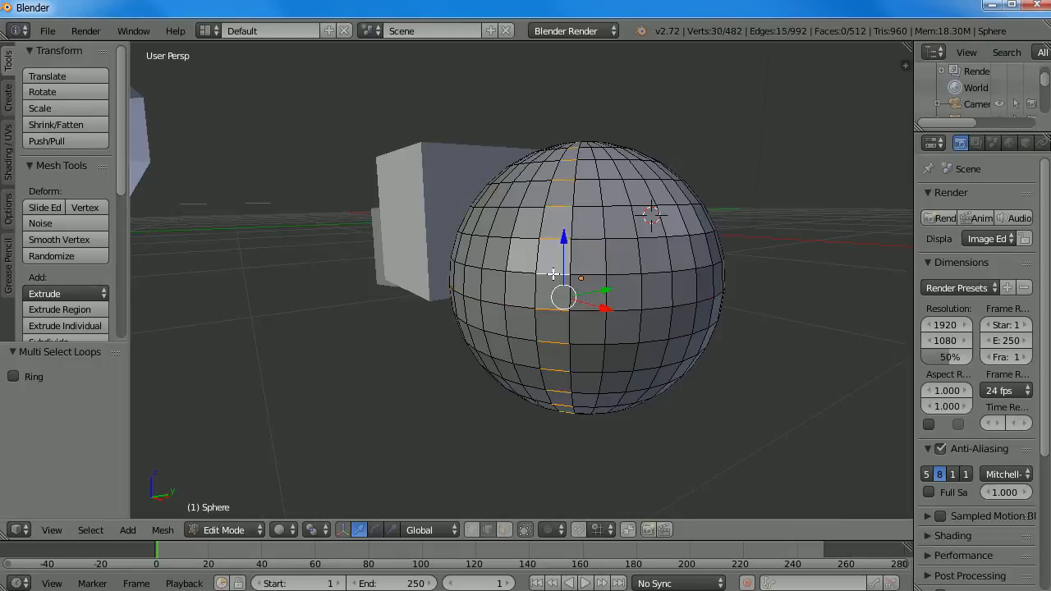
ctrl+alt+right_click(572, 262)
ctrl+alt+right_click(543, 272)
ctrl+alt+right_click(532, 258)
ctrl+alt+right_click(531, 288)
ctrl+alt+right_click(535, 326)
ctrl+alt+right_click(537, 359)
ctrl+alt+right_click(554, 343)
ctrl+alt+right_click(590, 276)
ctrl+alt+right_click(571, 253)
ctrl+alt+right_click(575, 223)
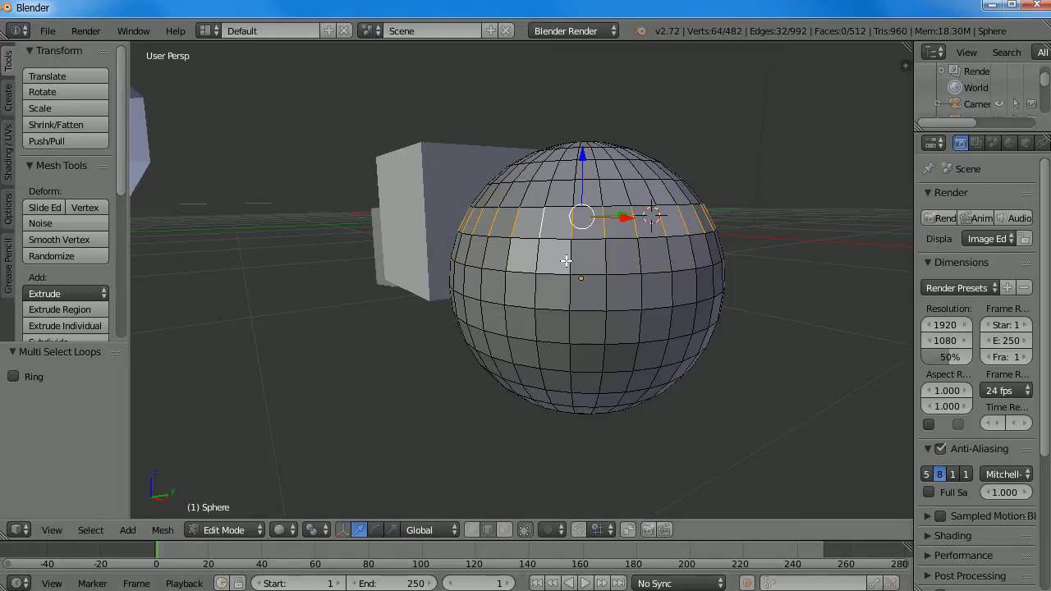
- Select a single vertical edge in the second band above the equator and extend it with Edge Rings
right_click(566, 261)
click(91, 530)
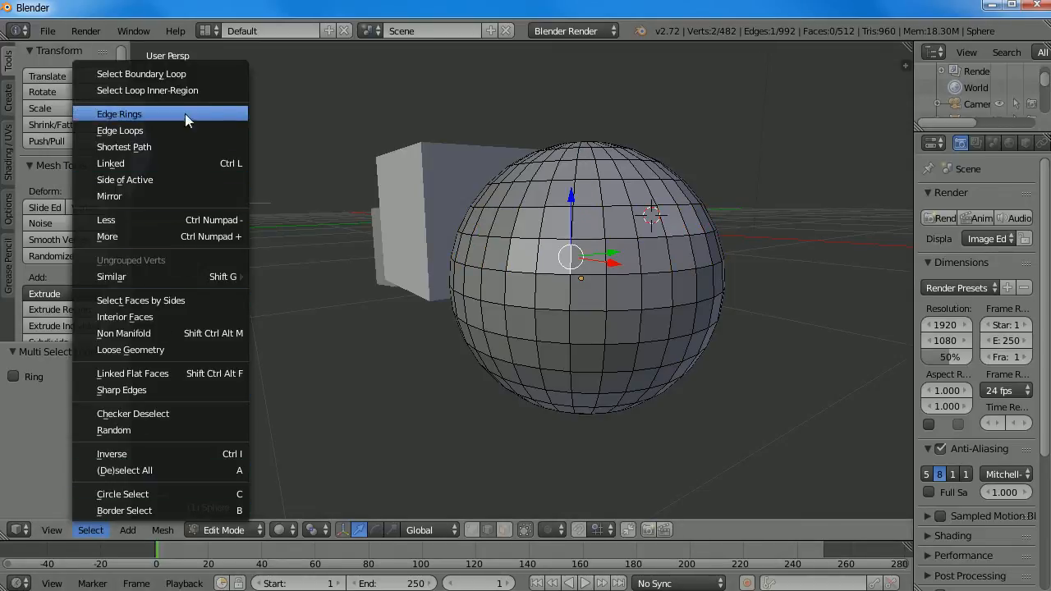
click(128, 112)
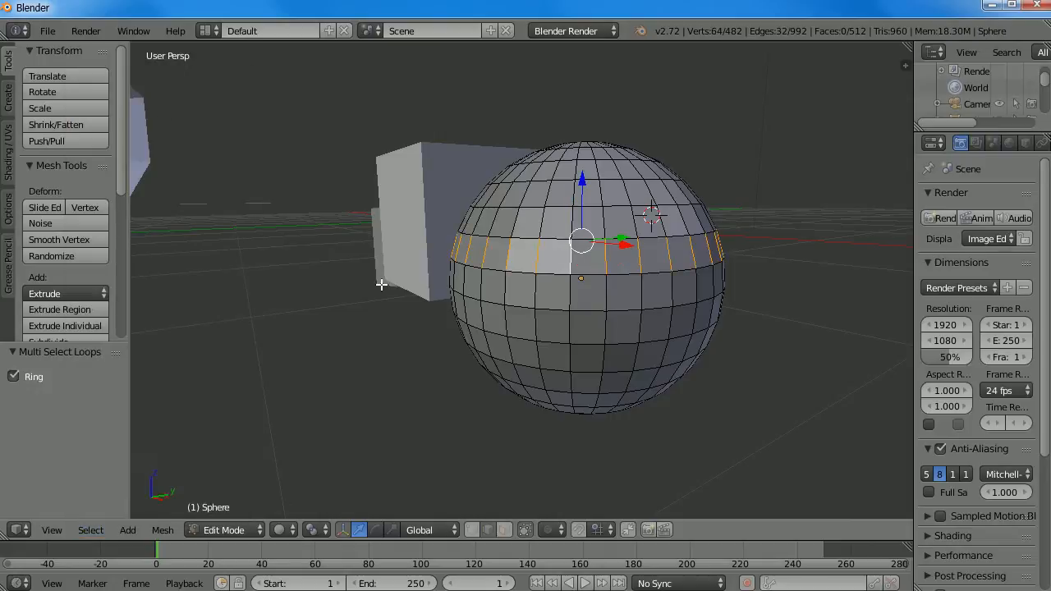
scroll(634, 247, up, 4)
scroll(643, 249, down, 3)
- Pick one vertical edge above the equator, switch to vertex select mode, and pick a central face's corner vertices one at a time
right_click(567, 291)
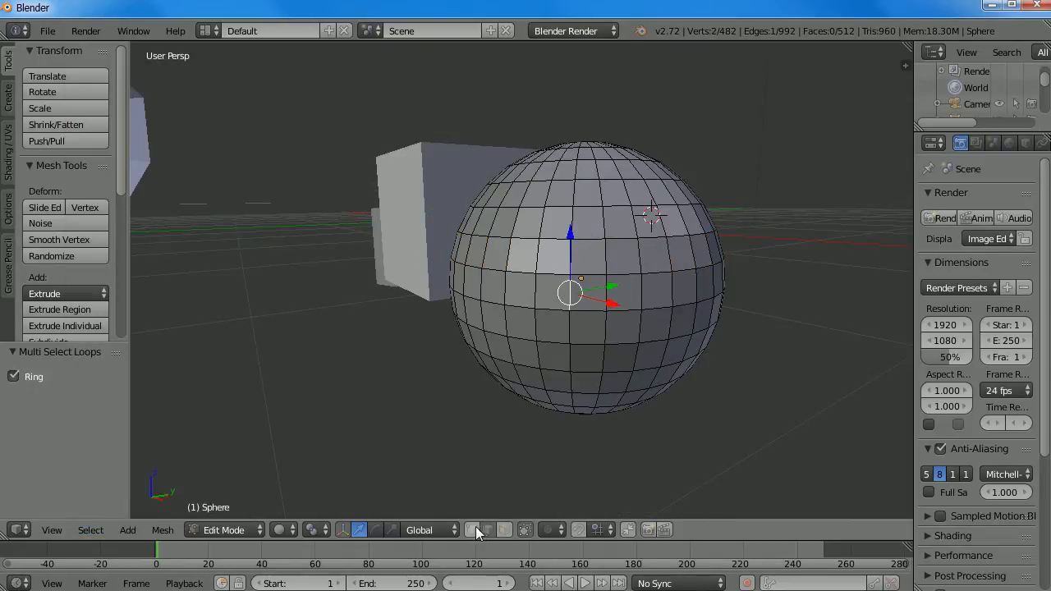
right_click(564, 279)
right_click(606, 277)
right_click(604, 238)
right_click(565, 240)
right_click(567, 277)
right_click(606, 277)
right_click(604, 239)
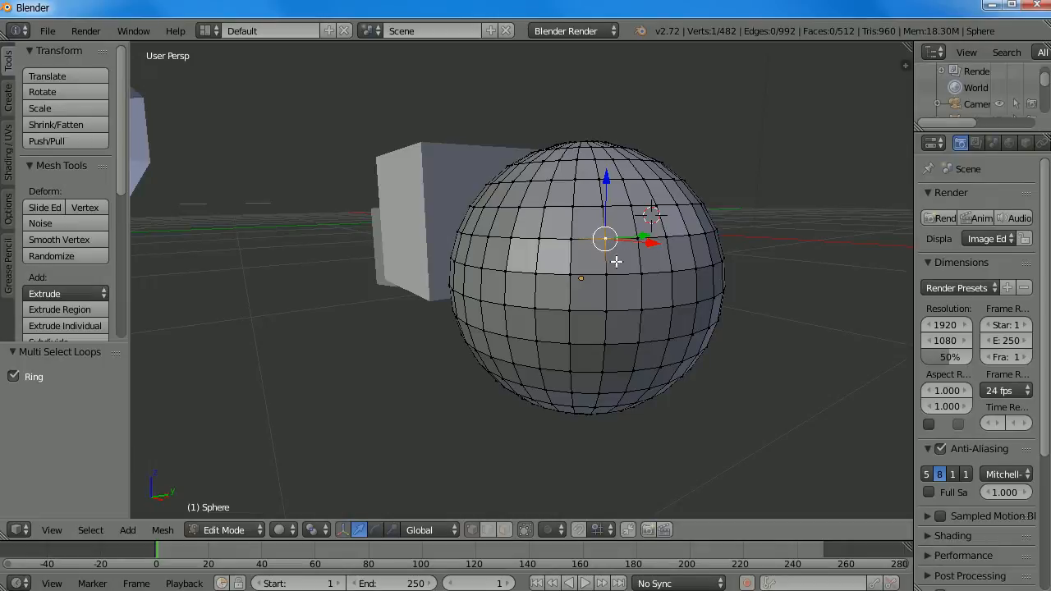
- Add five neighbouring vertices to the selection so that two adjacent faces in the second band above the equator are selected
shift+right_click(570, 238)
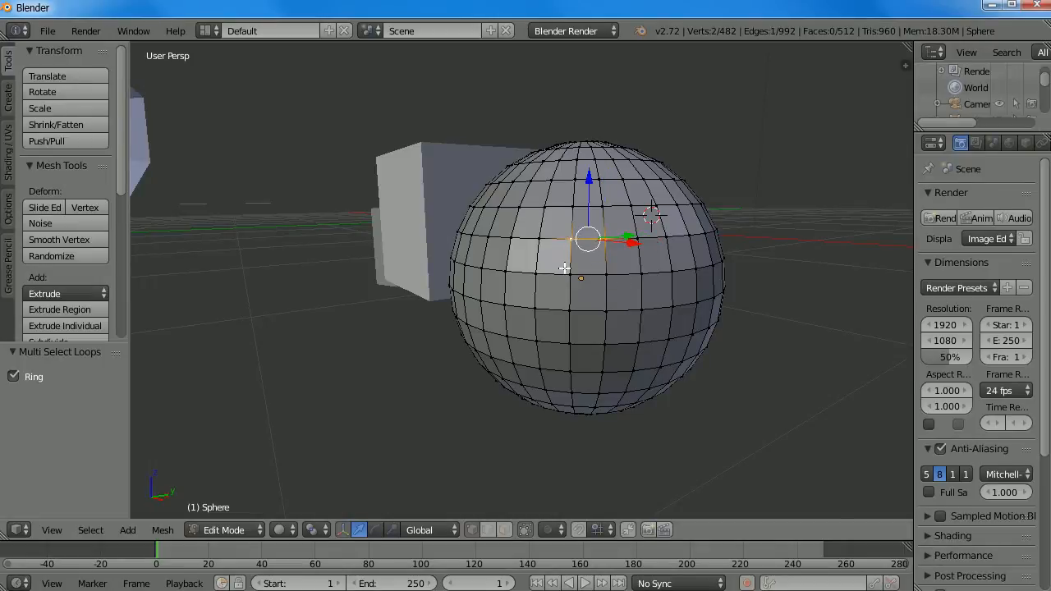
shift+right_click(570, 274)
shift+right_click(604, 273)
shift+right_click(642, 275)
shift+right_click(637, 237)
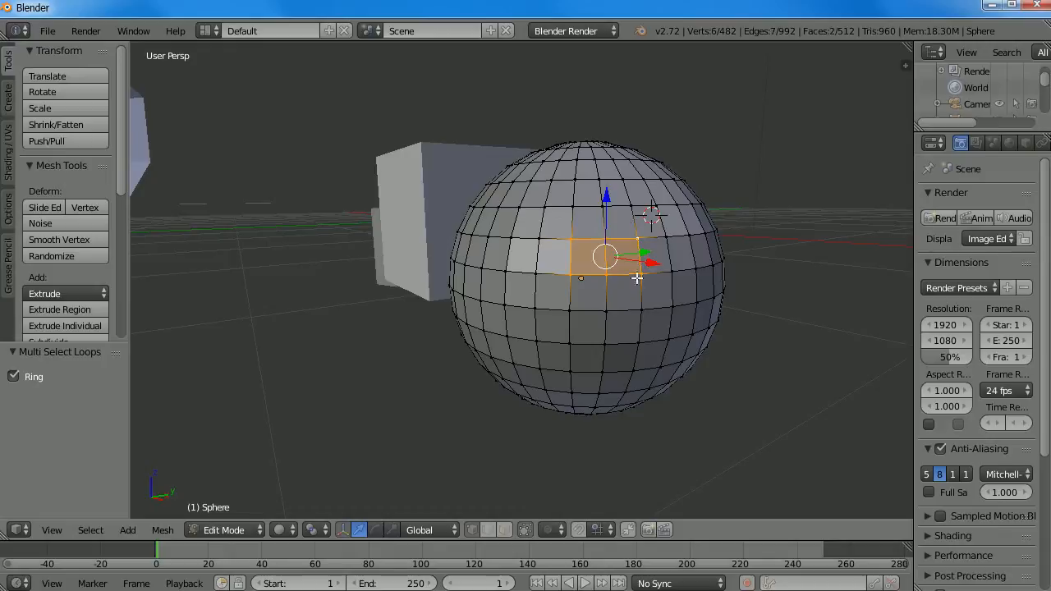
- Select only one vertex near the sphere's centre and look up the Circle Select and Border Select commands
right_click(568, 273)
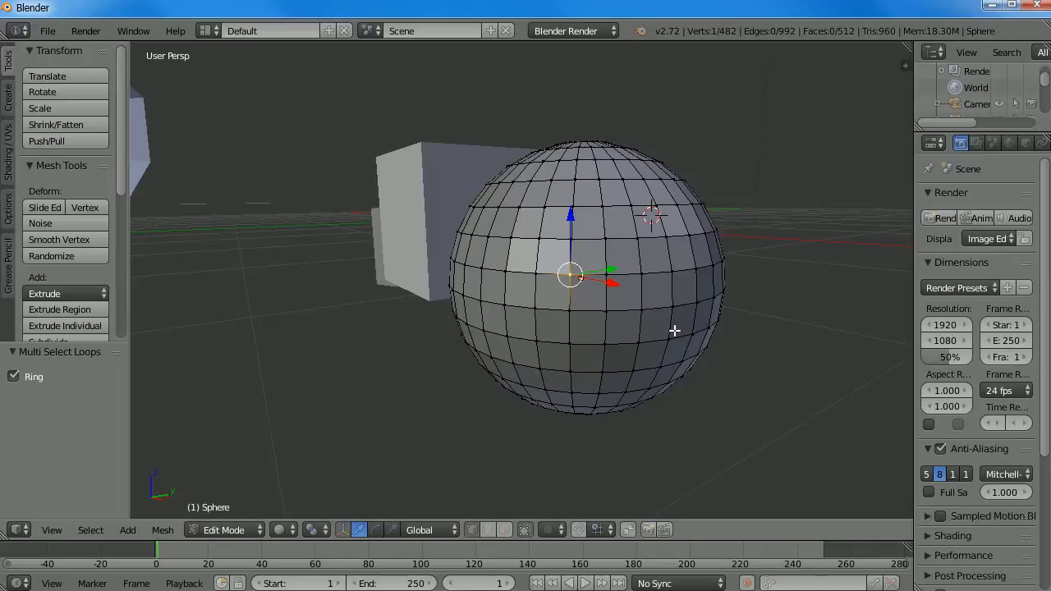
click(91, 530)
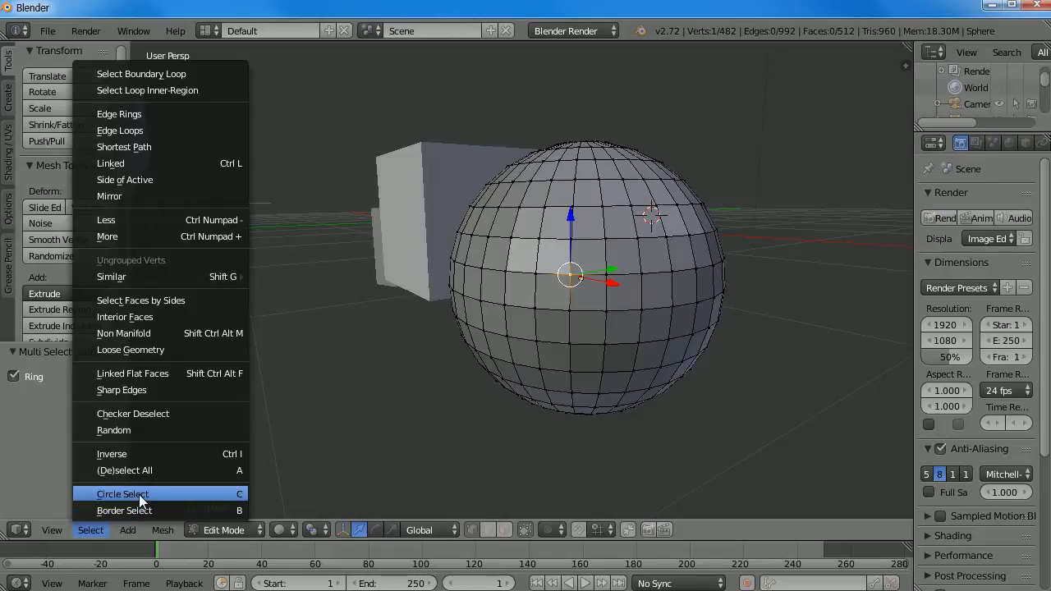
click(127, 530)
mouse_move(91, 529)
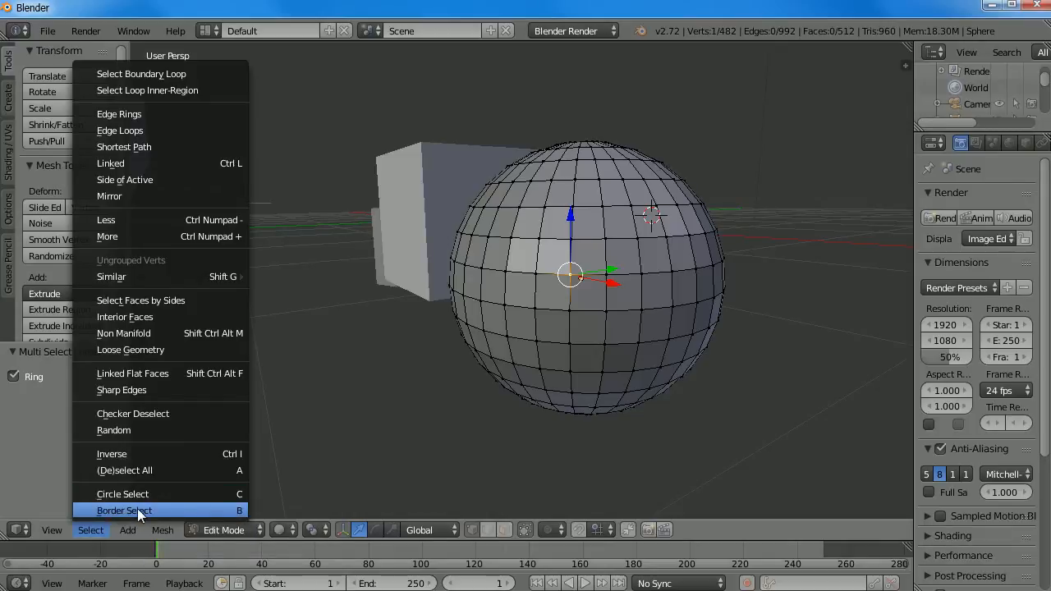
click(235, 508)
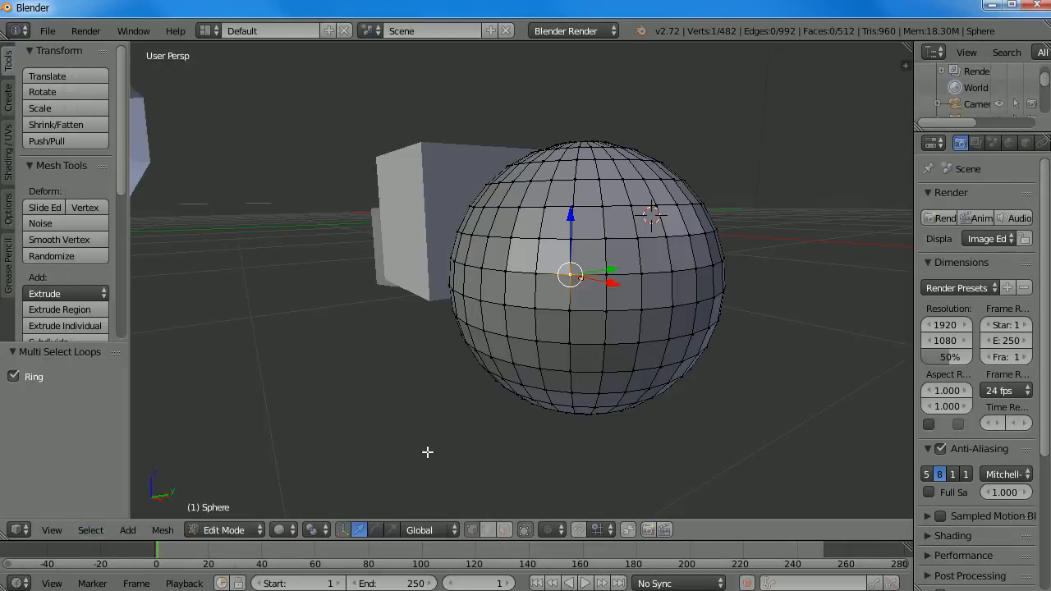
- Start Circle Select, enlarge its radius, and paint a selection over the left and upper parts of the sphere
key(c)
scroll(340, 299, down, 2)
scroll(339, 299, down, 5)
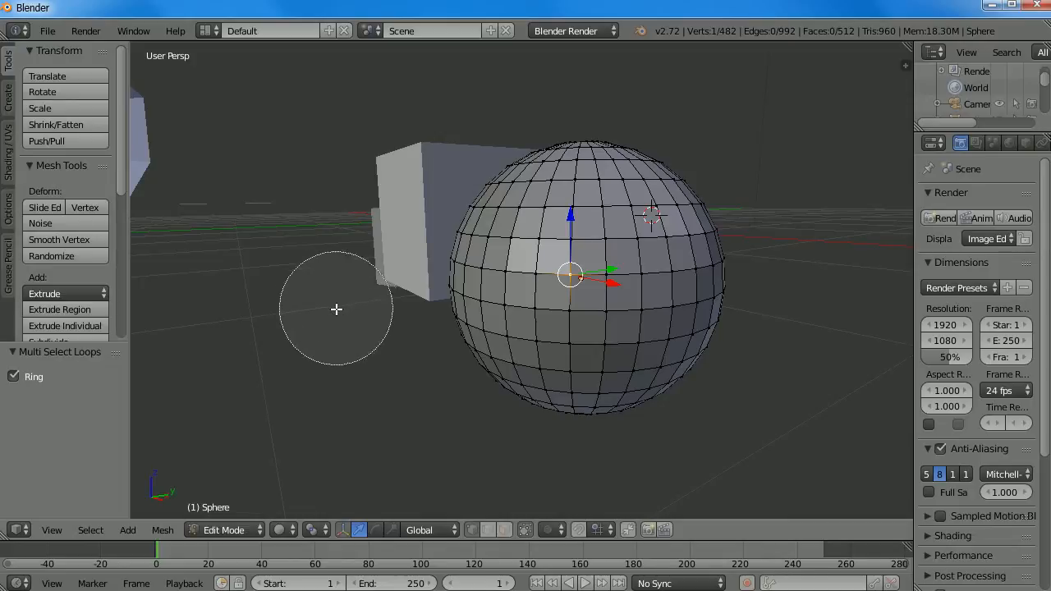
scroll(336, 310, up, 2)
scroll(324, 324, down, 2)
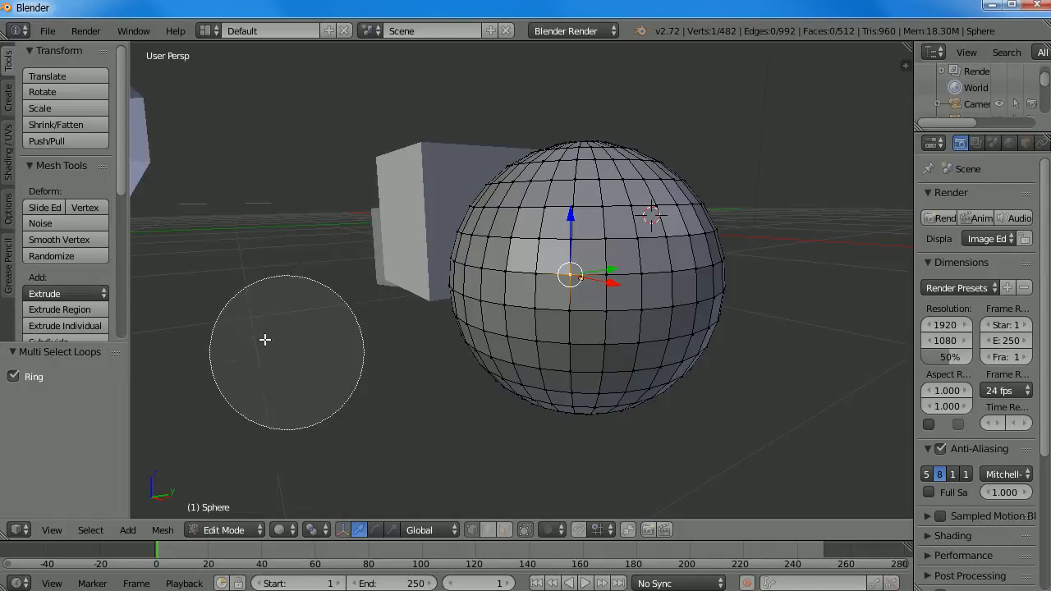
click(587, 261)
mouse_move(587, 261)
mouse_down()
mouse_move(492, 352)
mouse_move(457, 293)
mouse_move(476, 200)
mouse_move(559, 181)
mouse_up()
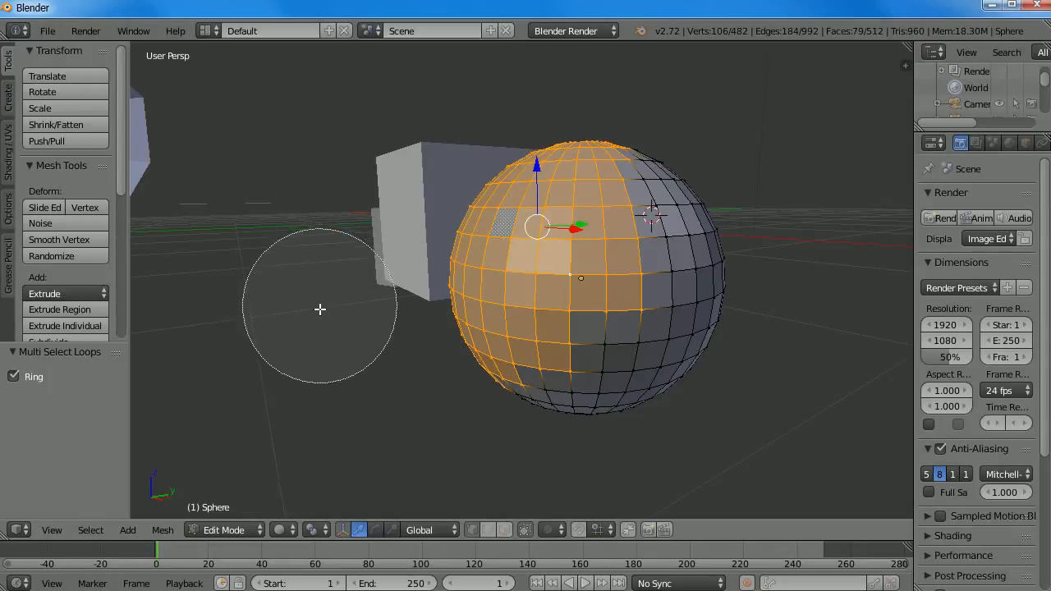
- Adjust the Circle Select radius and paint over the remaining area until the sphere's whole visible side is selected
scroll(314, 316, down, 2)
scroll(307, 353, up, 4)
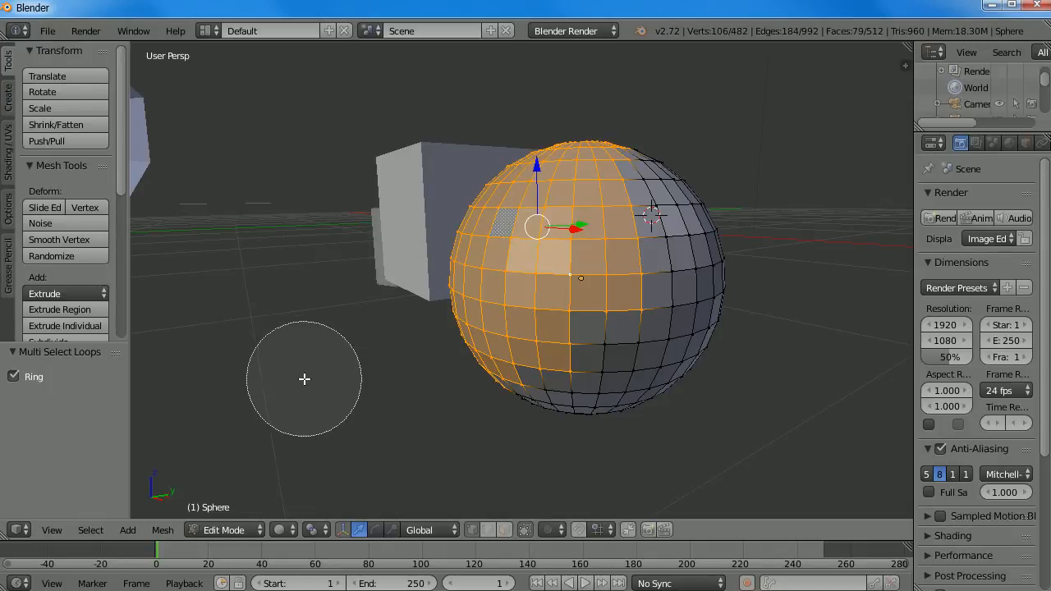
scroll(308, 364, down, 1)
scroll(313, 362, down, 9)
scroll(313, 359, up, 4)
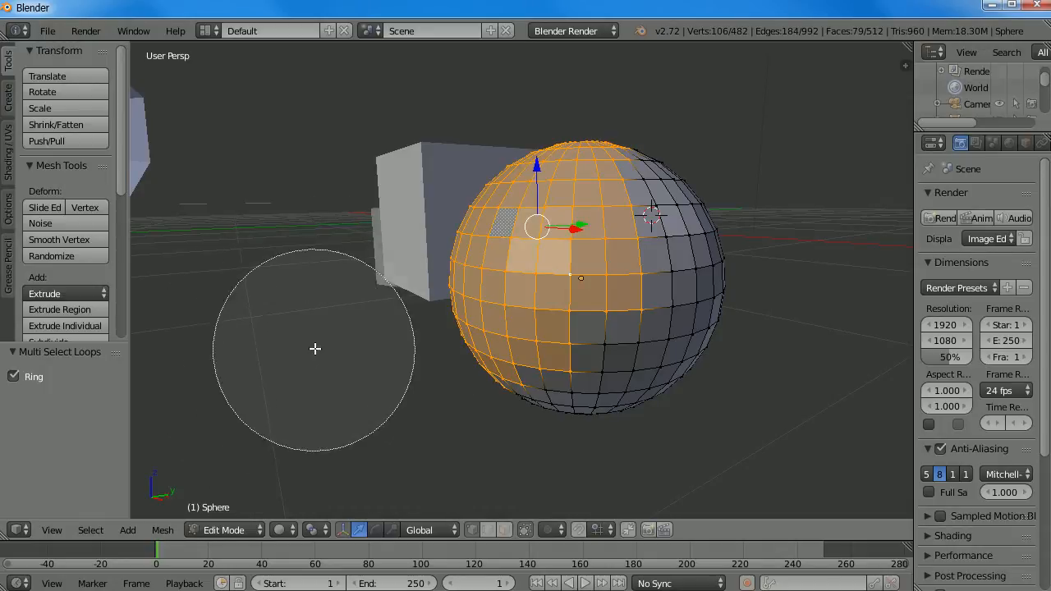
scroll(610, 328, up, 3)
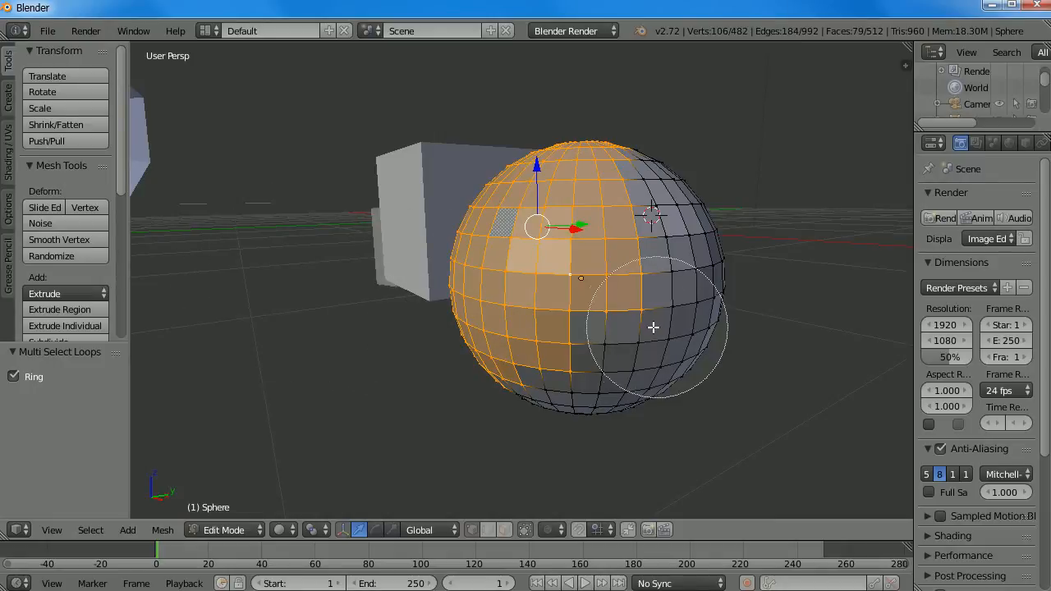
mouse_move(663, 230)
mouse_down()
mouse_move(648, 222)
mouse_move(569, 357)
mouse_move(659, 318)
mouse_move(638, 321)
mouse_move(633, 218)
mouse_move(648, 205)
mouse_move(679, 329)
mouse_move(633, 369)
mouse_move(405, 255)
mouse_move(403, 277)
mouse_move(545, 247)
mouse_up()
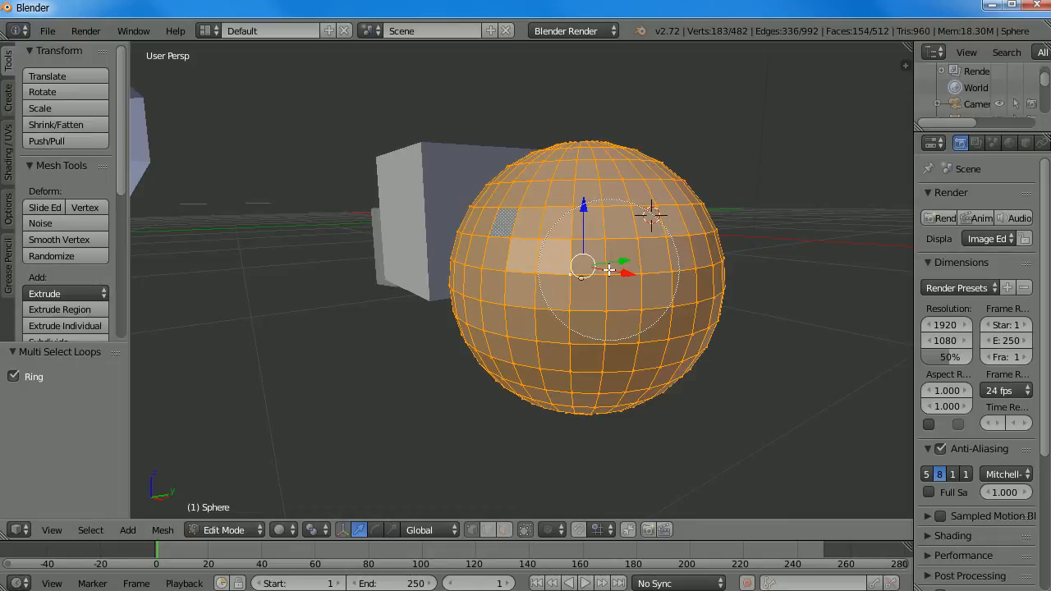
- Deselect and reselect the sphere's faces with Circle Select, clear them all again, and leave the tool
mouse_move(608, 270)
middle_down()
mouse_move(614, 261)
mouse_move(575, 283)
mouse_move(506, 262)
mouse_move(575, 270)
mouse_move(640, 177)
mouse_move(460, 332)
mouse_move(524, 280)
mouse_move(648, 218)
mouse_move(676, 284)
mouse_move(575, 353)
mouse_move(510, 362)
middle_up()
mouse_move(510, 362)
mouse_down()
mouse_move(512, 185)
mouse_move(506, 305)
mouse_move(555, 327)
mouse_move(584, 151)
mouse_move(613, 298)
mouse_up()
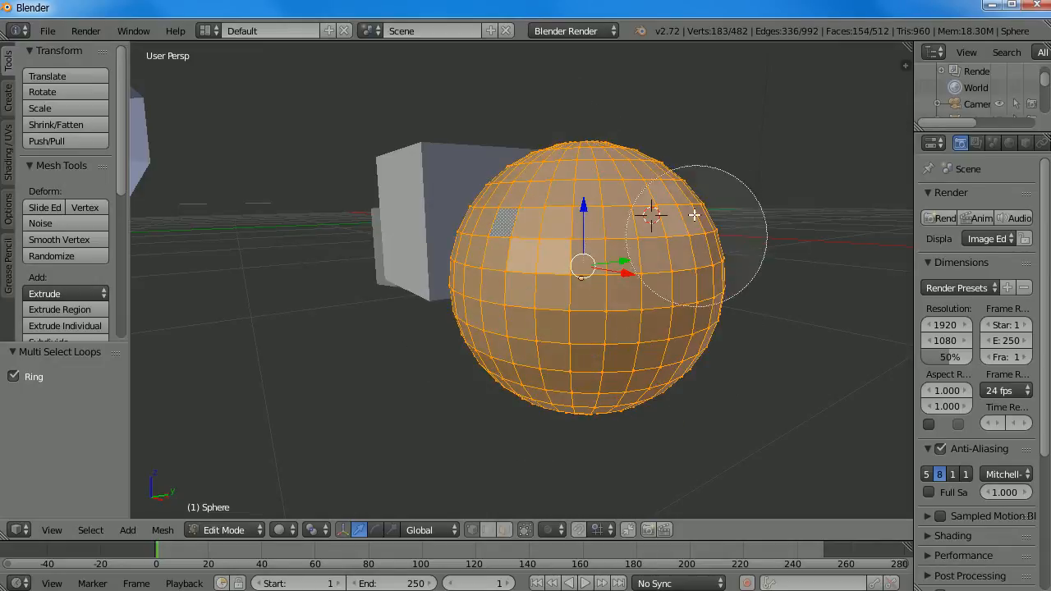
mouse_move(703, 211)
middle_down()
mouse_move(545, 176)
mouse_move(741, 237)
mouse_move(690, 246)
mouse_move(525, 320)
mouse_move(487, 90)
middle_up()
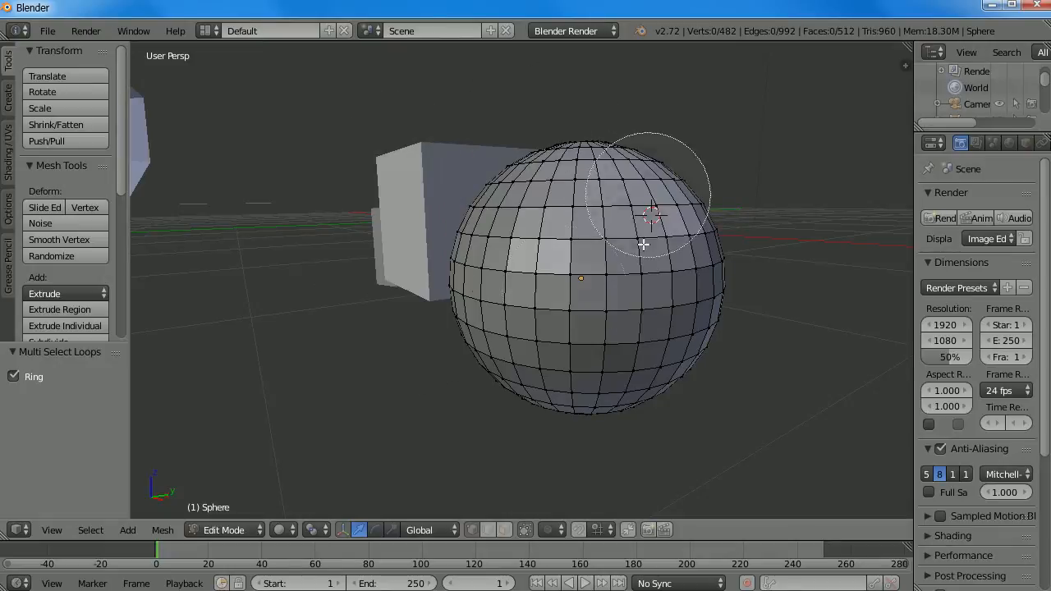
right_click(403, 330)
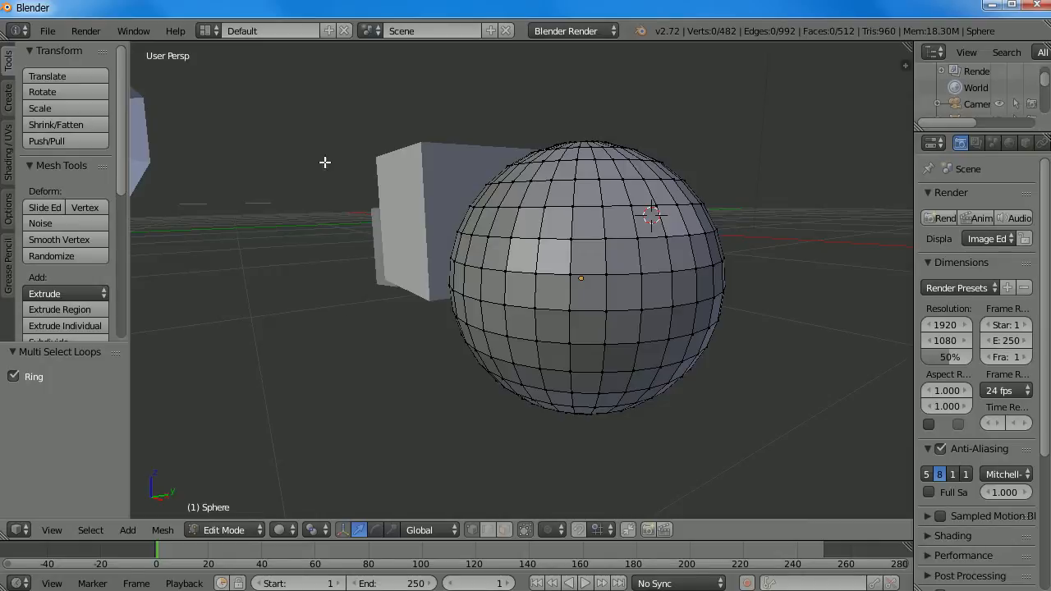
- Select the left half of the sphere with Border Select, and remove its upper part from the selection with another border
key(b)
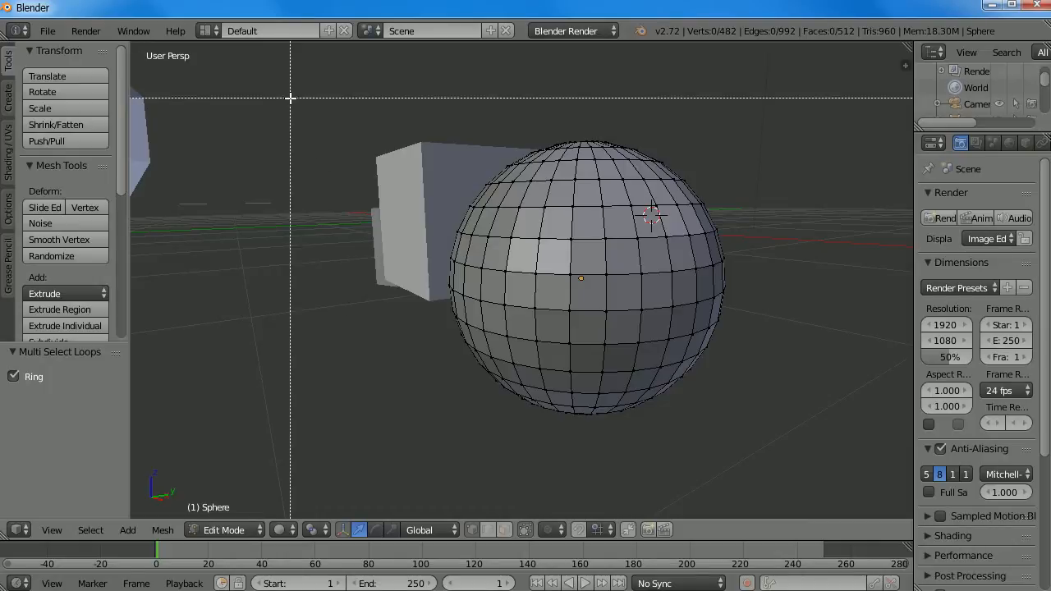
drag(306, 72, 589, 477)
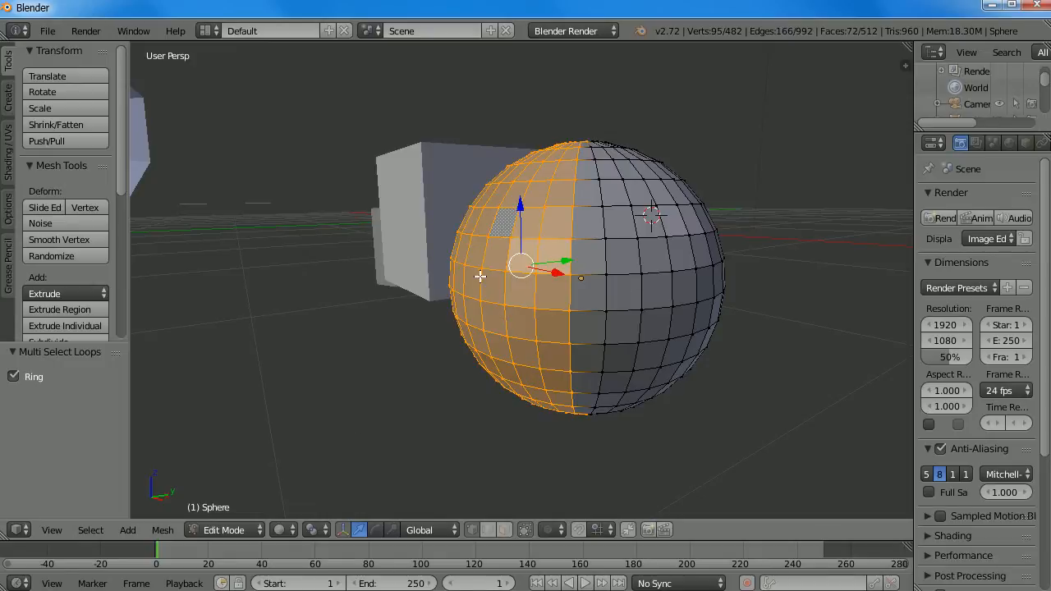
key(b)
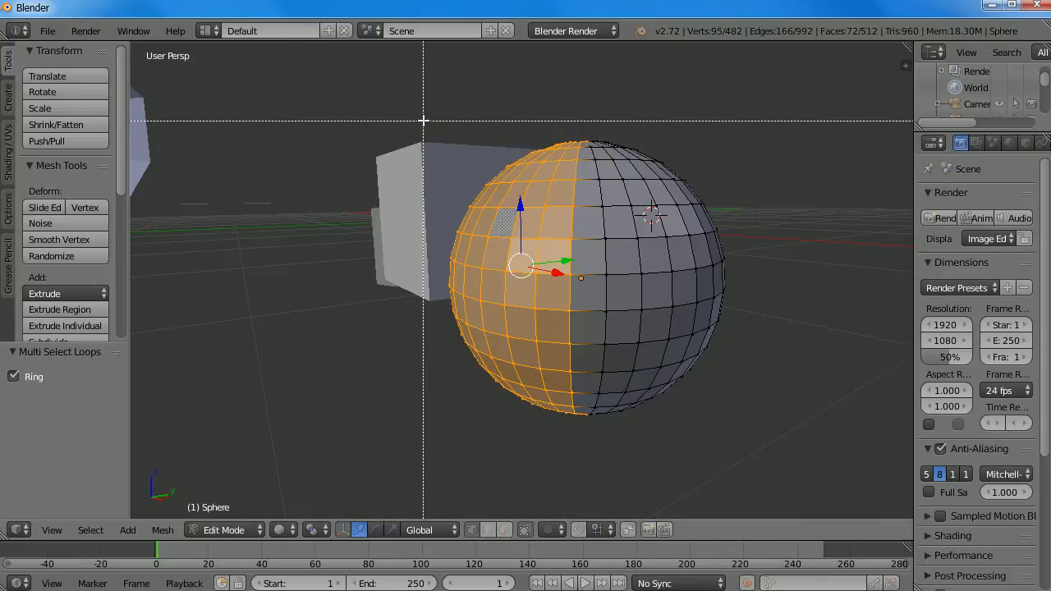
drag(415, 96, 503, 185)
middle_drag(504, 185, 634, 279)
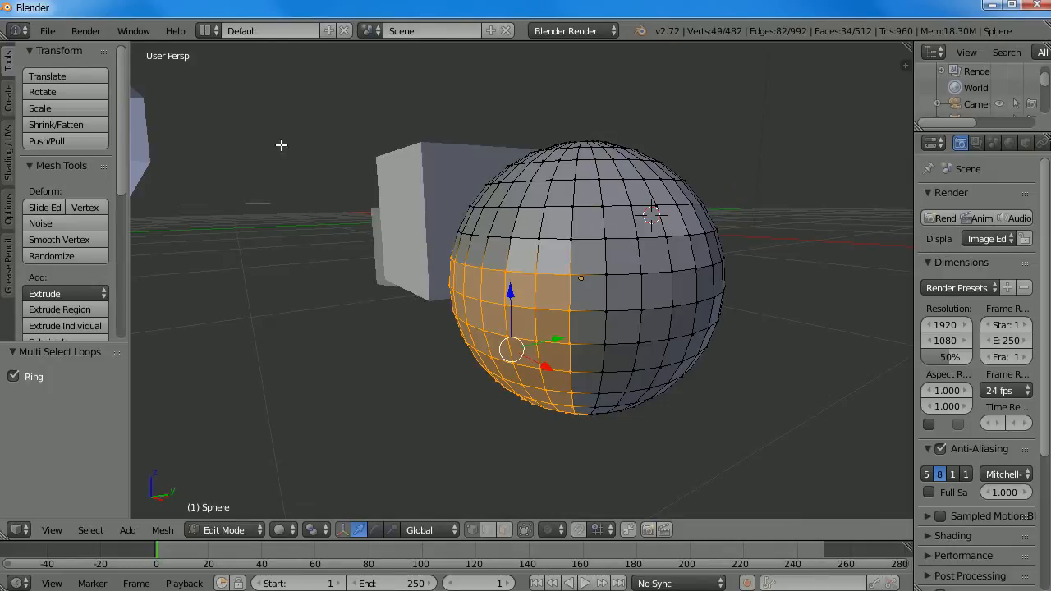
- Border-select the whole visible sphere, and deselect its upper-left portion with a second border
key(b)
drag(424, 101, 800, 443)
key(b)
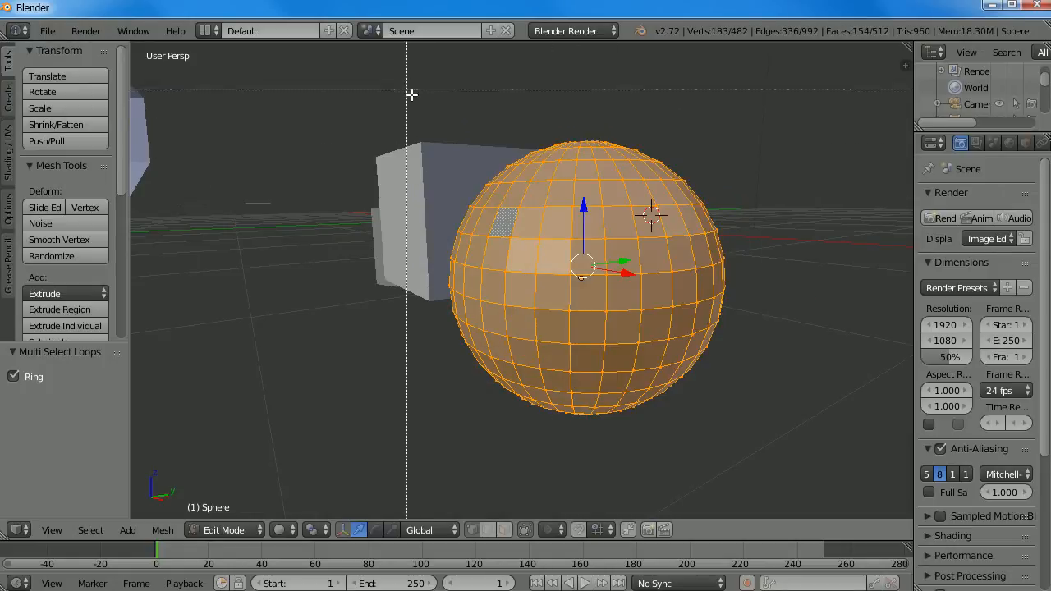
middle_drag(410, 94, 644, 240)
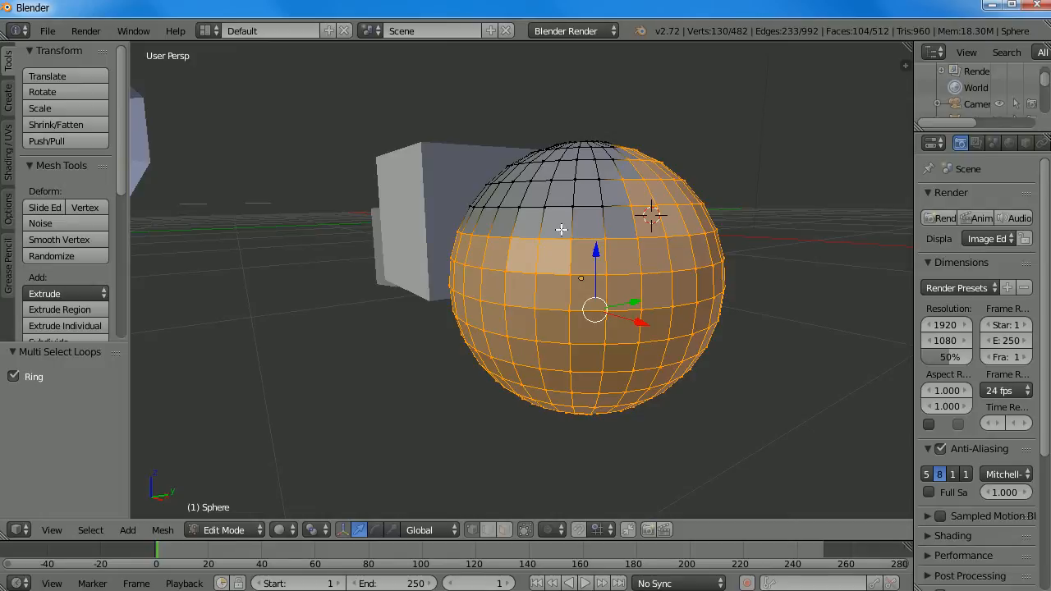
- Inspect the partial selection around the sphere and deselect all of its geometry
middle_drag(546, 230, 556, 258)
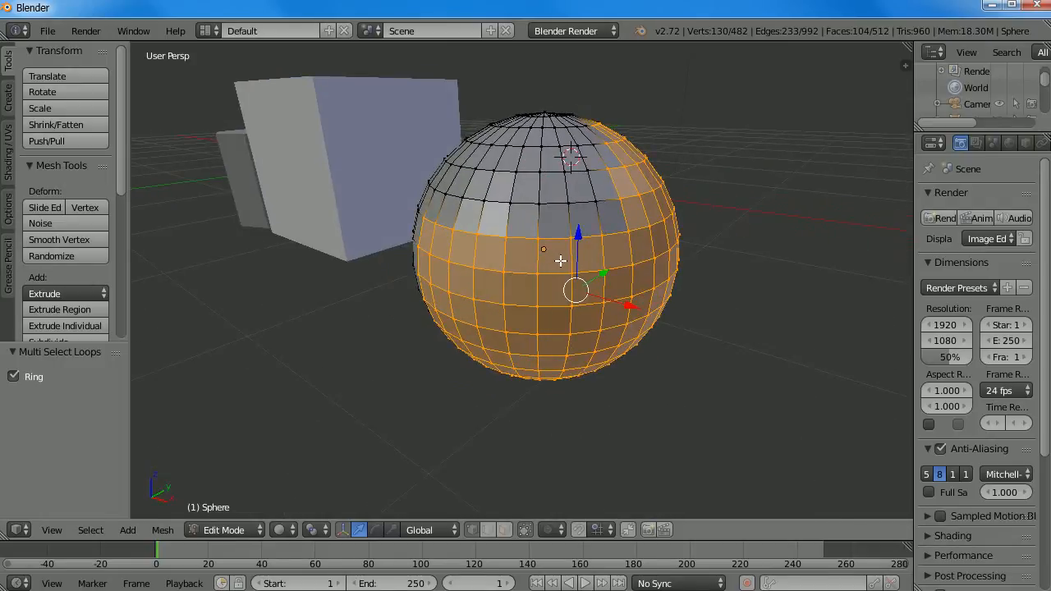
middle_drag(662, 275, 648, 243)
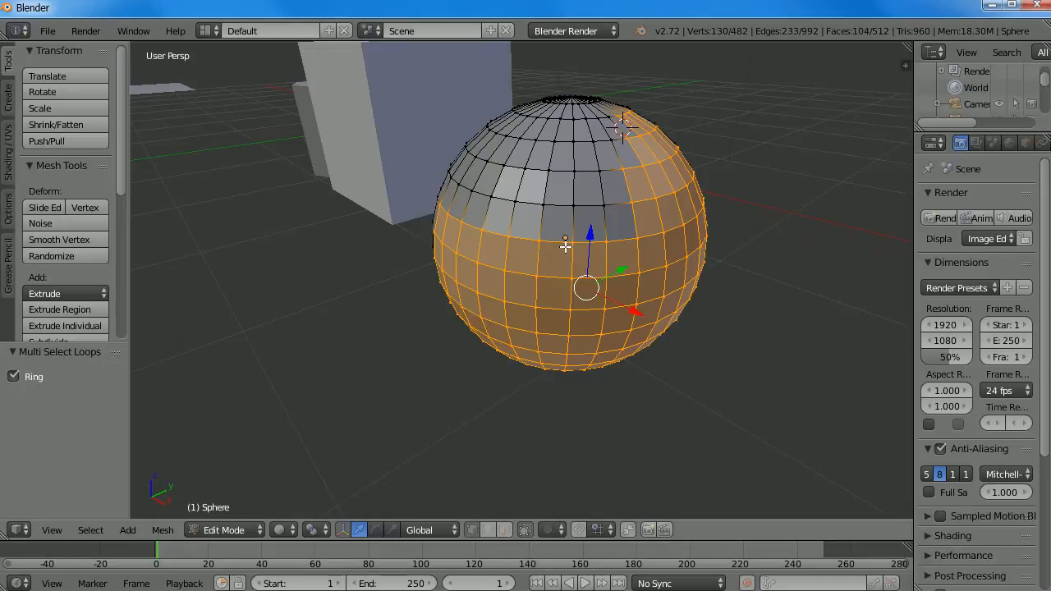
key(a)
middle_drag(581, 267, 306, 232)
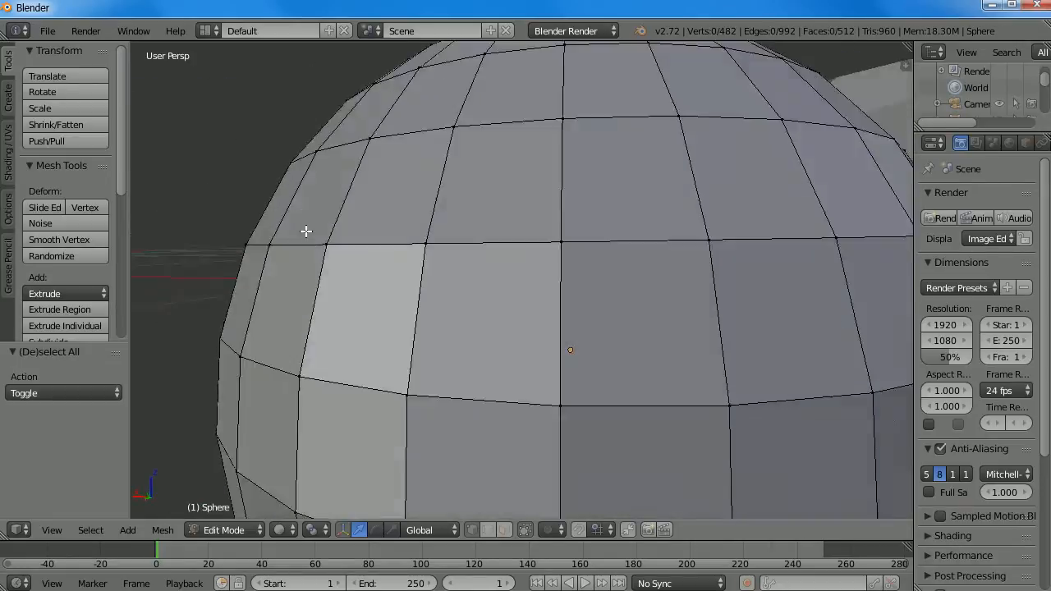
scroll(594, 263, down, 8)
middle_drag(534, 259, 743, 276)
scroll(624, 294, up, 1)
scroll(655, 264, up, 1)
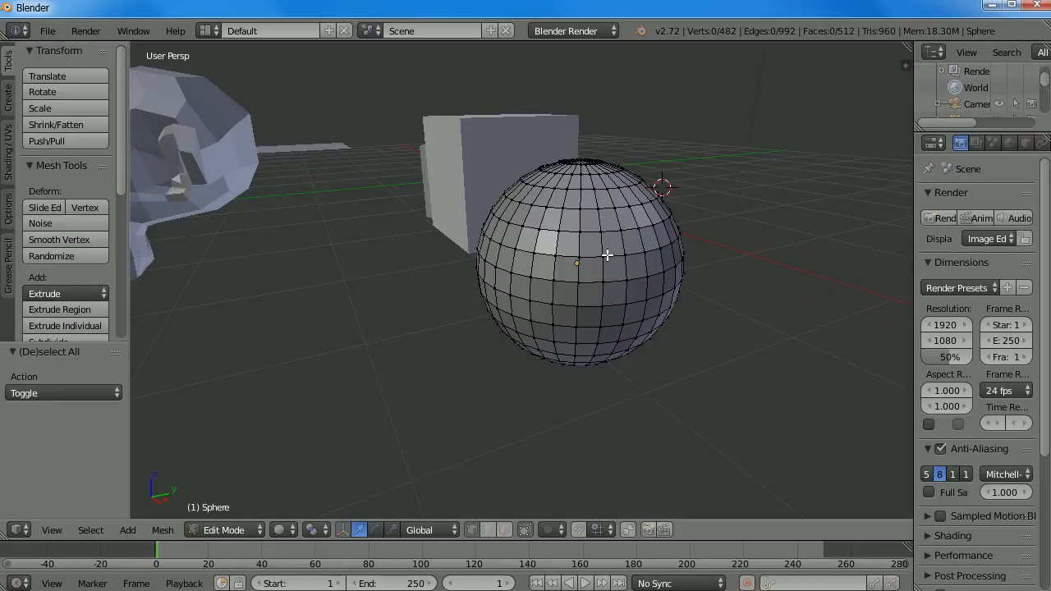
- Select all of the sphere's geometry, and replace that selection with a single vertex in the sphere's upper-right area
key(a)
middle_drag(494, 279, 664, 282)
scroll(750, 239, down, 3)
scroll(617, 293, up, 3)
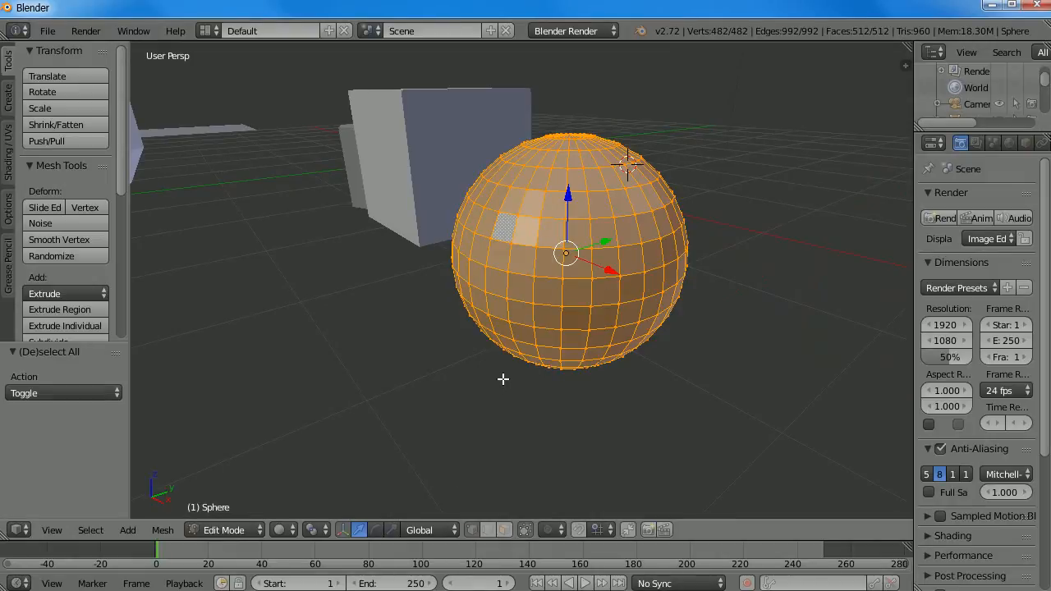
right_click(588, 221)
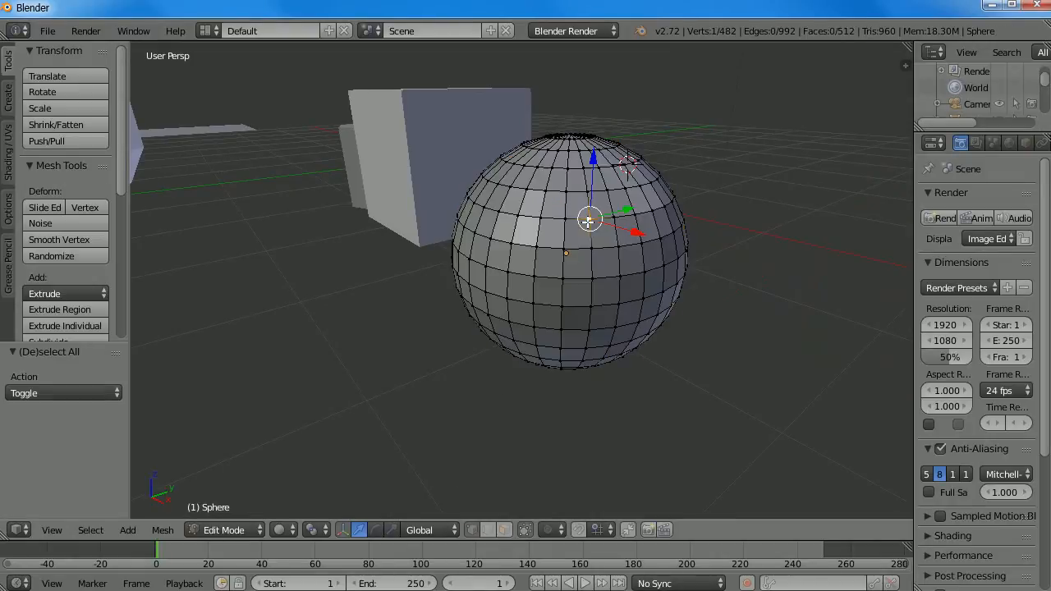
middle_drag(591, 223, 626, 215)
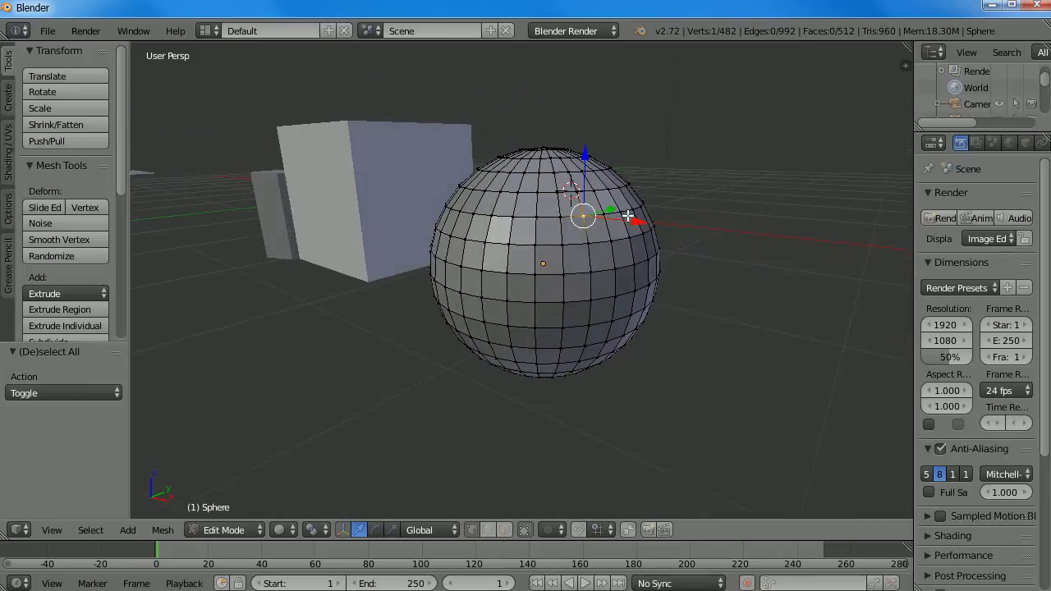
scroll(580, 254, up, 1)
scroll(581, 254, up, 1)
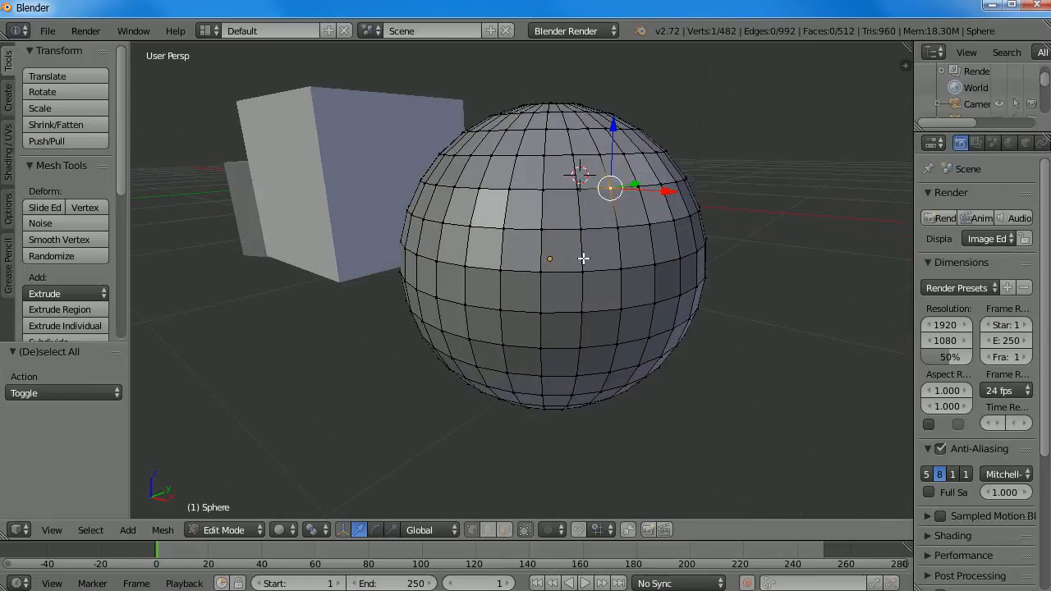
- Pull the selected vertex out of the sphere by about 0.32, 0.37 and 0.24 on X, Y and Z, and undo the move
key(g)
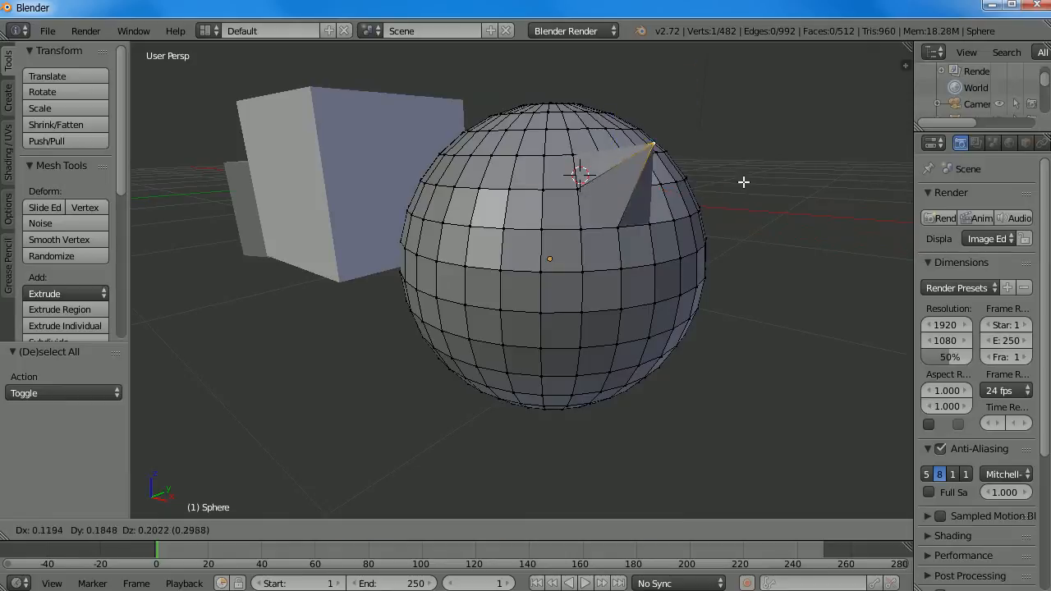
click(738, 235)
middle_drag(700, 237, 725, 238)
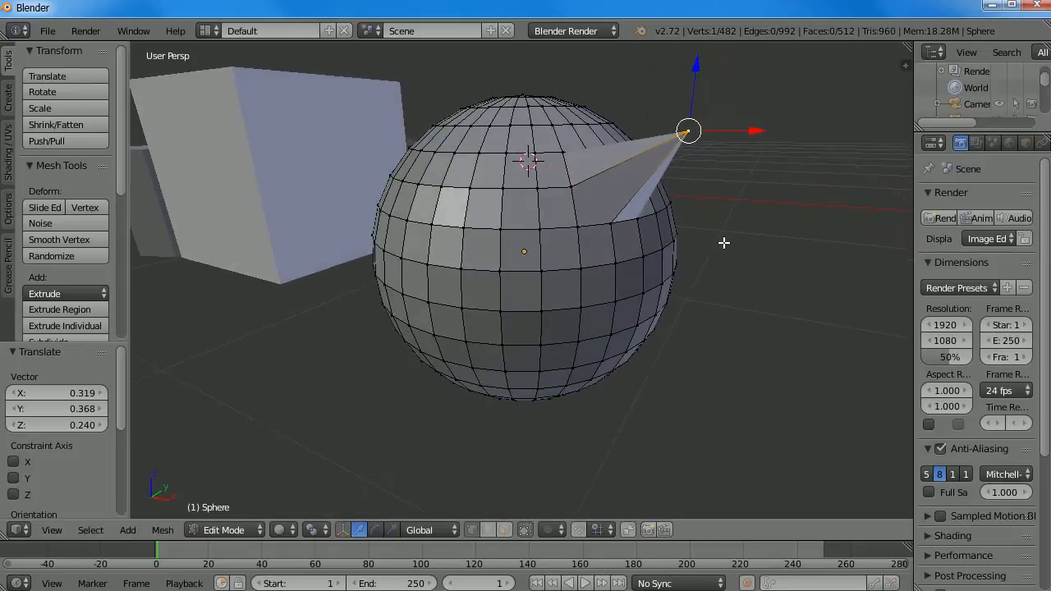
key(ctrl+z)
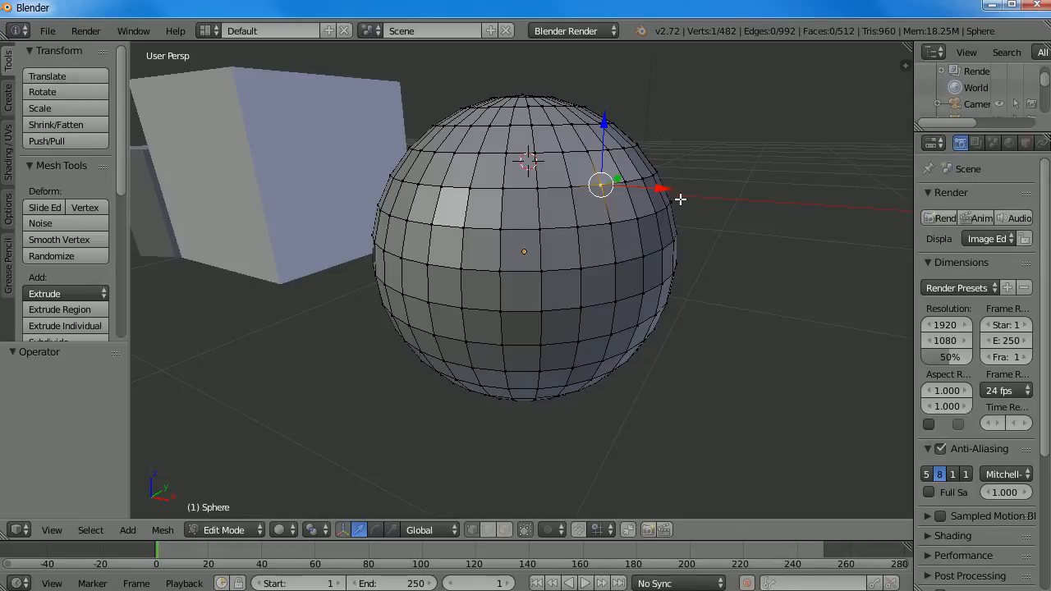
- Add the other three corner vertices of the adjoining face to the selection, and reselect only the original upper-right vertex
middle_drag(675, 204, 684, 215)
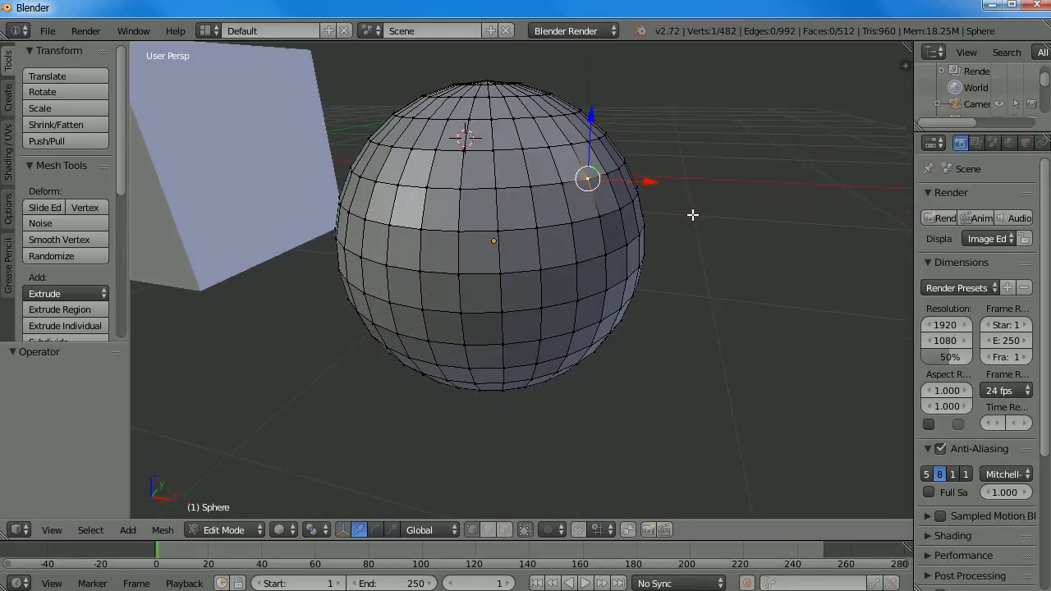
middle_drag(692, 215, 669, 230)
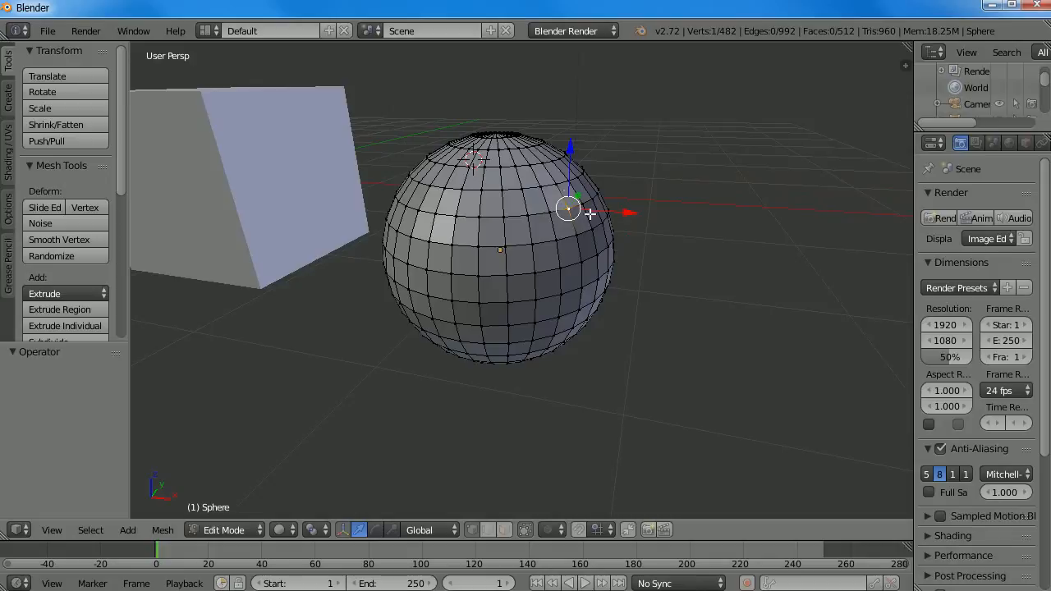
shift+right_click(553, 213)
shift+right_click(558, 236)
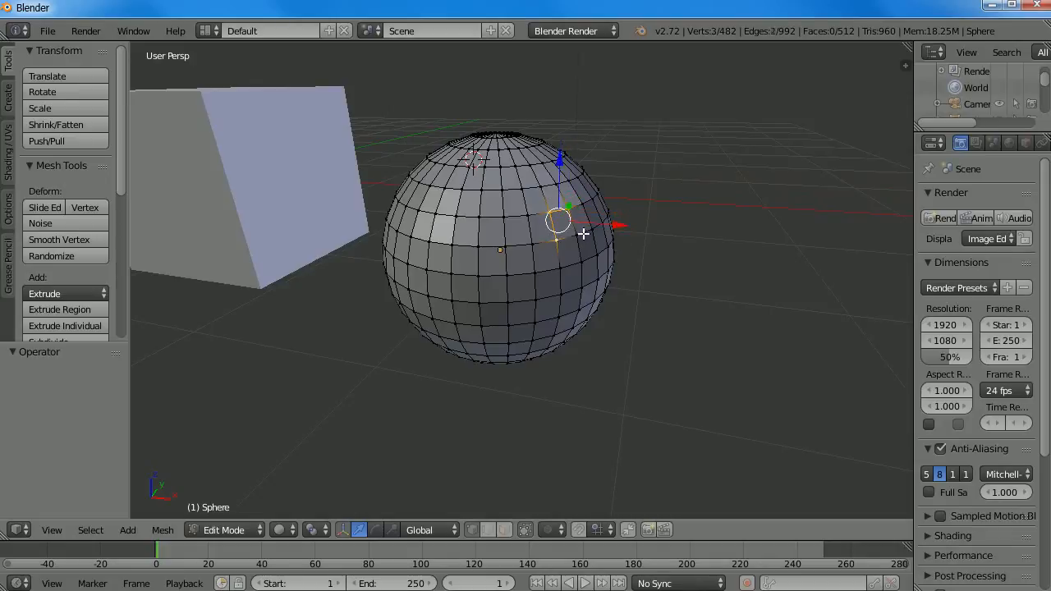
shift+right_click(583, 233)
right_click(566, 209)
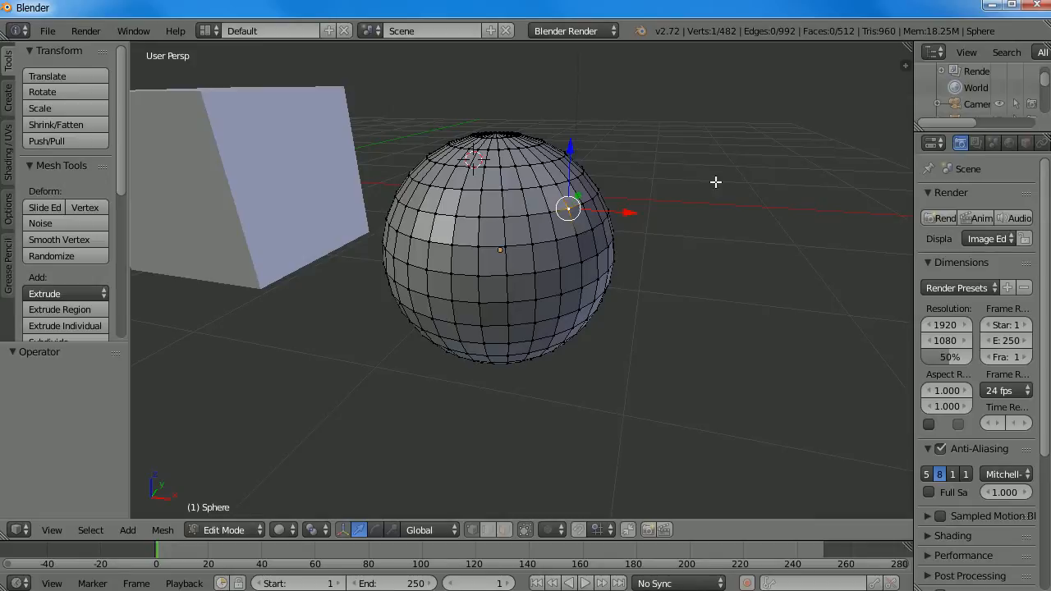
- Extrude the selected vertex to five successive points, forming a chain of edges that curves around and below the sphere
ctrl+right_click(691, 143)
ctrl+right_click(750, 203)
ctrl+right_click(786, 341)
ctrl+right_click(621, 391)
ctrl+right_click(459, 457)
- Select the edge between the chain's second and third extruded vertices, and extrude it into a strip of three faces curving upward
right_click(753, 207)
shift+right_click(776, 340)
scroll(781, 323, down, 3)
shift+middle_drag(785, 305, 720, 317)
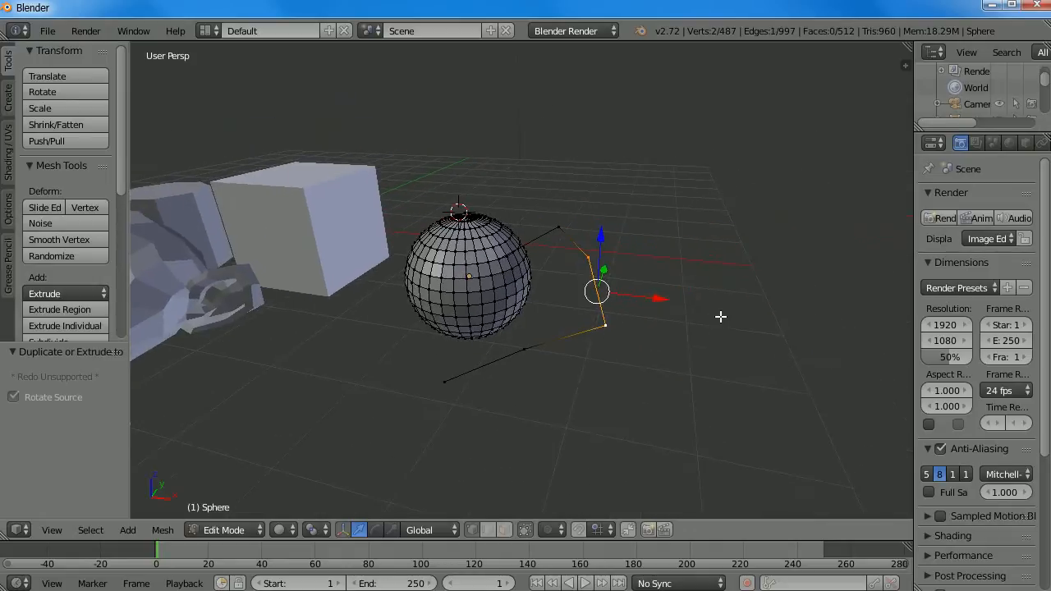
ctrl+right_click(716, 244)
ctrl+right_click(777, 152)
ctrl+right_click(694, 113)
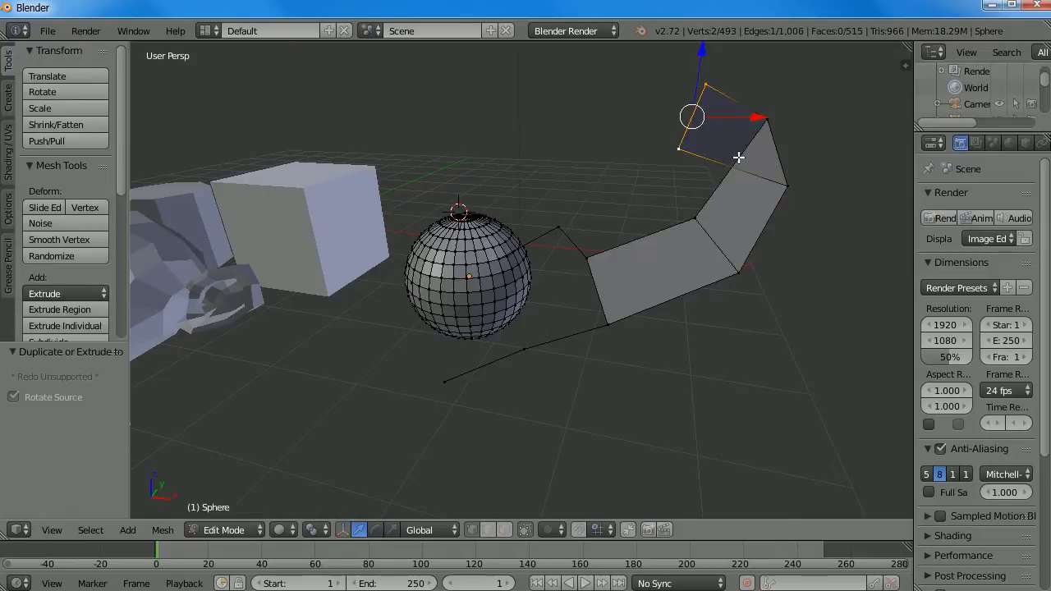
- Select the four corner vertices of the strip's first face, and extrude that face twice into box segments above the sphere
right_click(692, 225)
shift+right_click(583, 258)
shift+right_click(614, 327)
shift+right_click(744, 276)
ctrl+right_click(550, 110)
middle_drag(402, 177, 657, 211)
ctrl+right_click(671, 151)
- Extrude the end face of the box chain five more times, bending the chain in different directions
middle_drag(674, 152, 704, 128)
ctrl+right_click(730, 142)
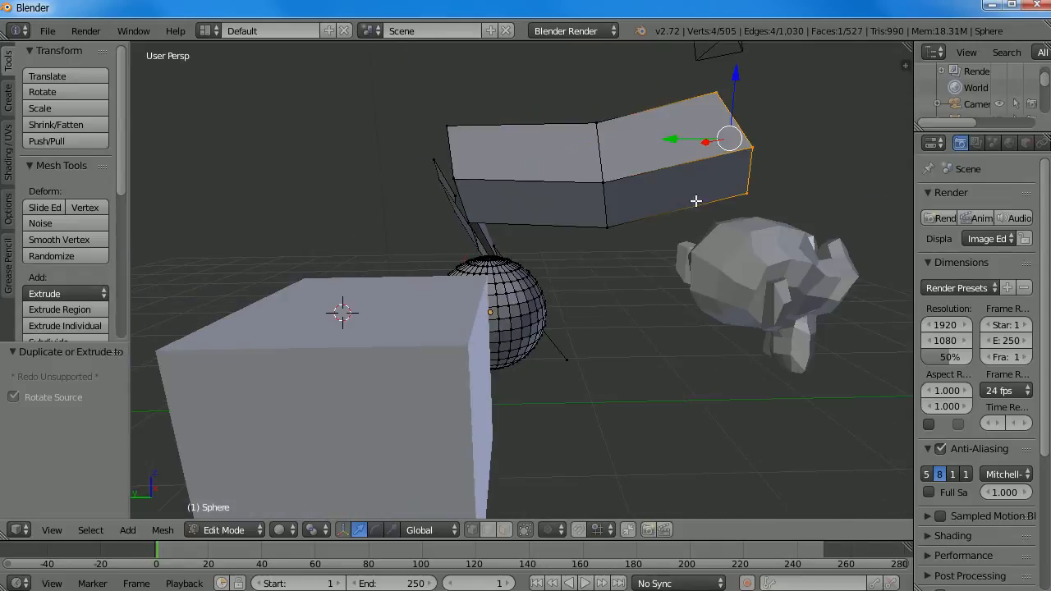
ctrl+right_click(682, 260)
ctrl+right_click(645, 361)
middle_drag(635, 221, 539, 239)
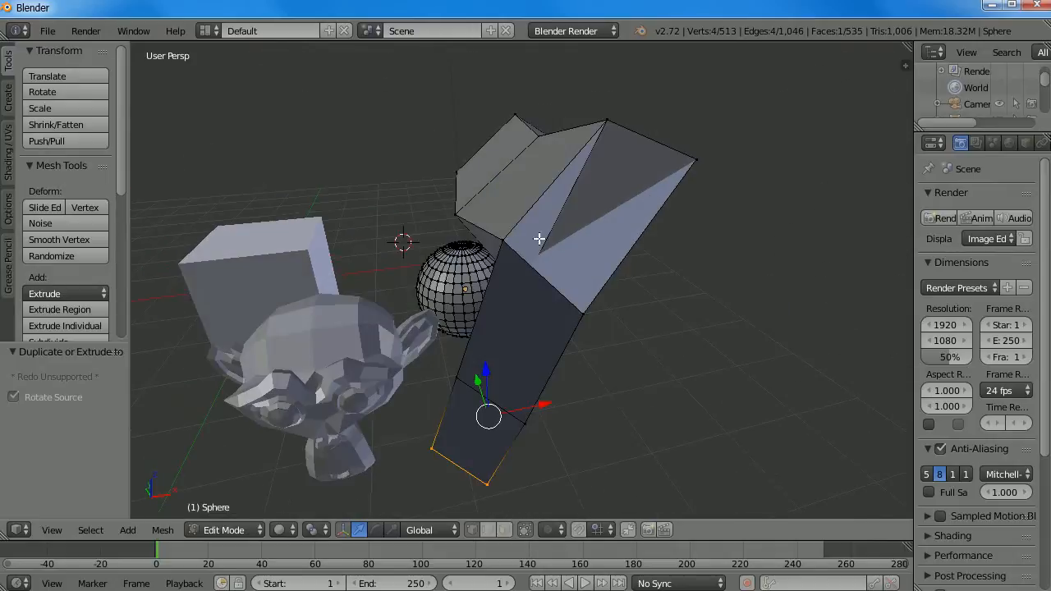
ctrl+right_click(826, 219)
middle_drag(826, 218, 787, 251)
ctrl+right_click(718, 378)
middle_drag(745, 365, 719, 304)
- Undo the last five extrusions of the box chain
key(ctrl+z)
key(ctrl+z)
key(ctrl+z)
key(ctrl+z)
key(ctrl+z)
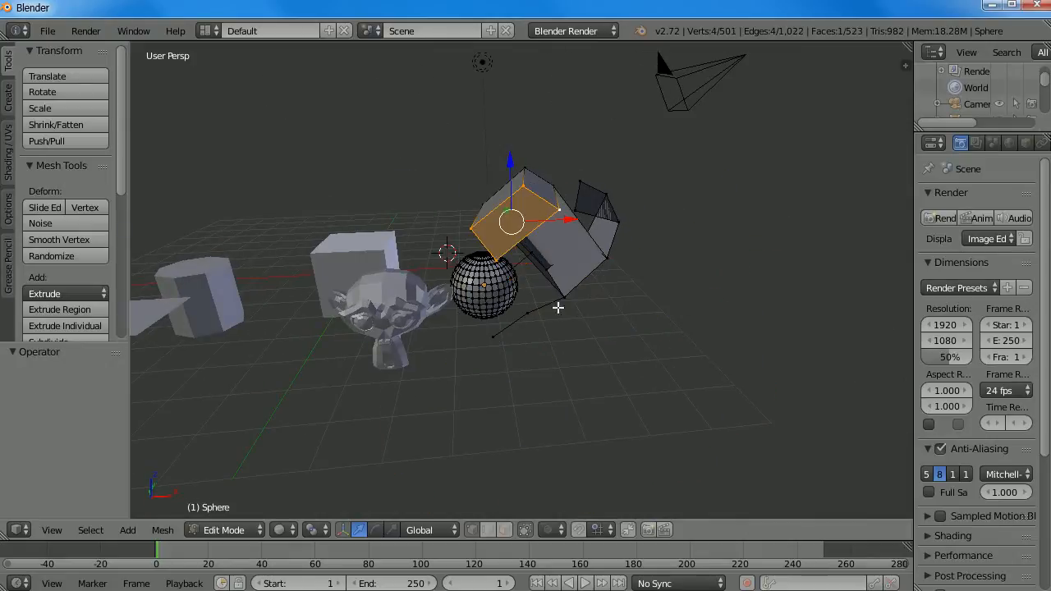
- Run Extrude Region on the selected end face of the box chain, and cancel the movement of the extruded face
scroll(570, 301, up, 6)
middle_drag(572, 289, 570, 387)
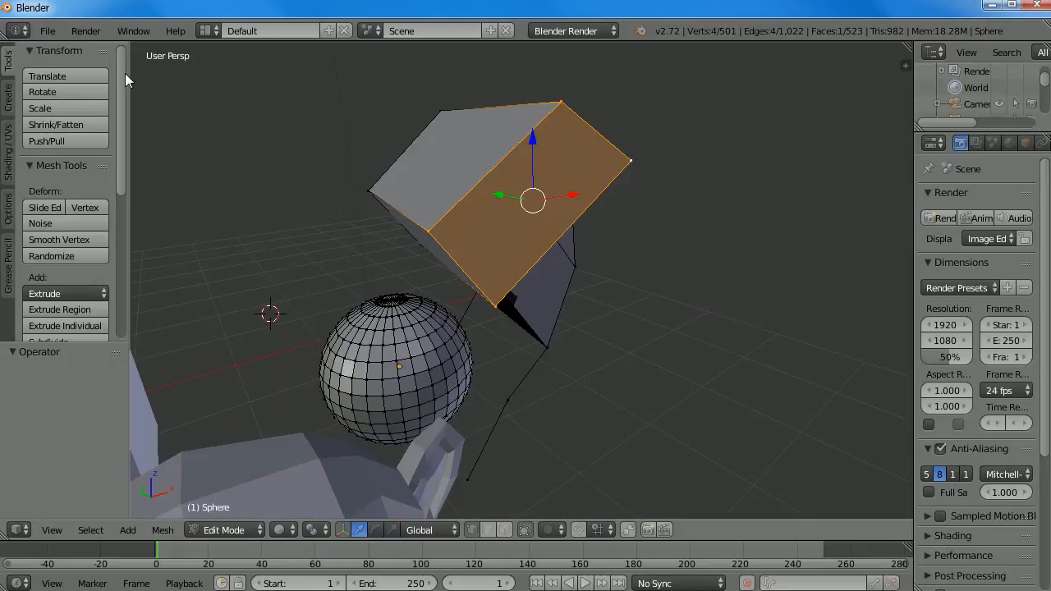
drag(124, 73, 124, 123)
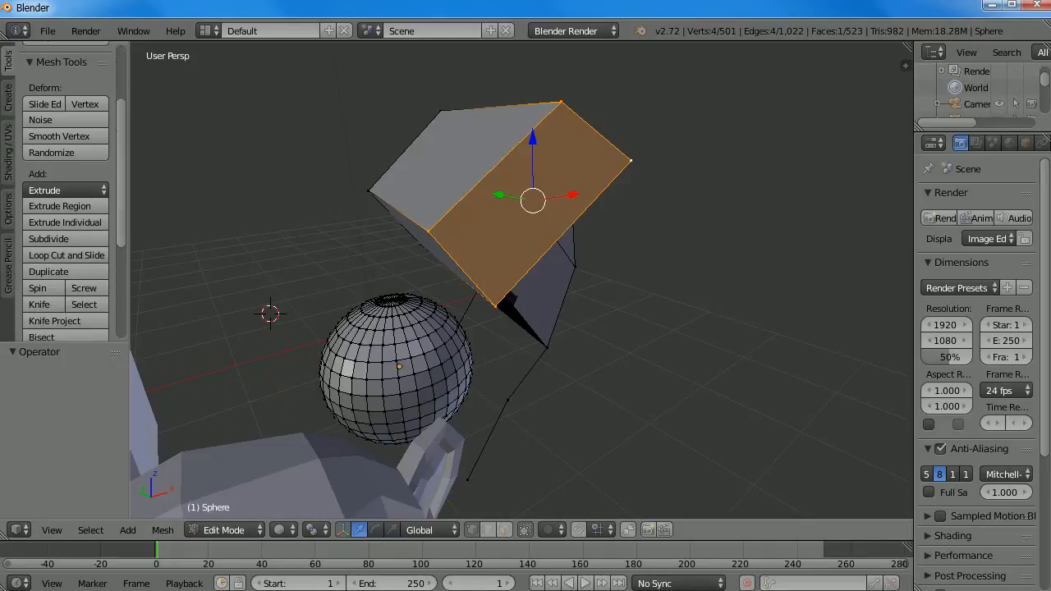
middle_drag(525, 200, 707, 206)
click(59, 206)
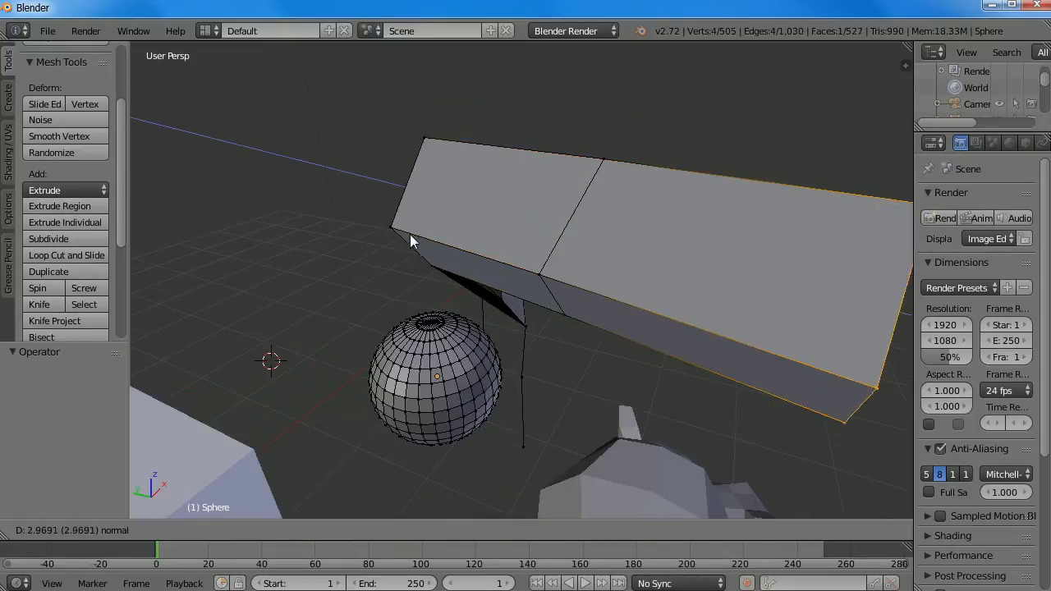
key(Escape)
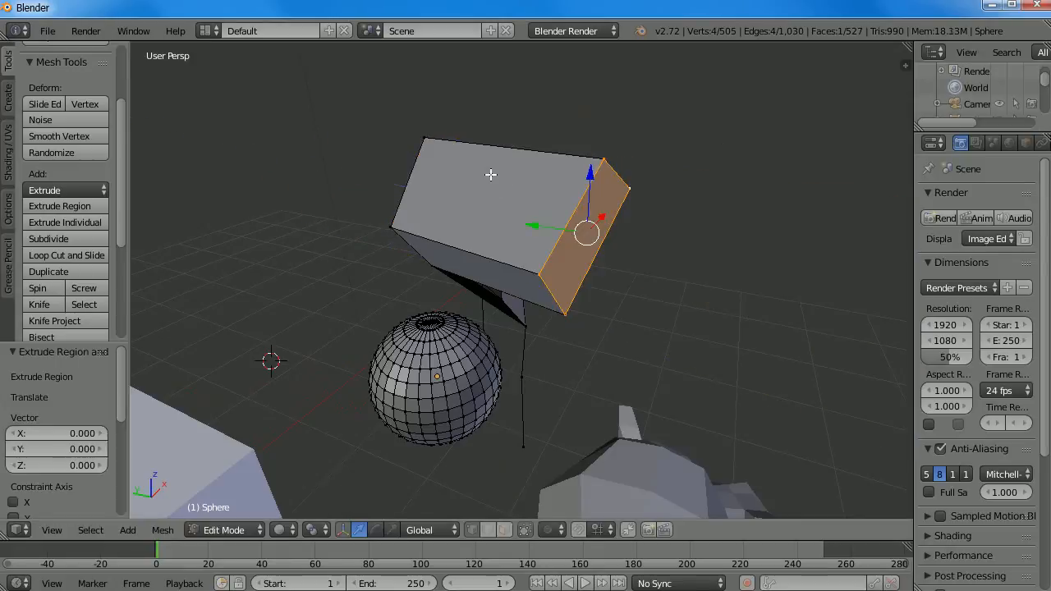
- Extrude the end face three times straight along its normal: a long segment, a short one and another long one
scroll(620, 232, down, 3)
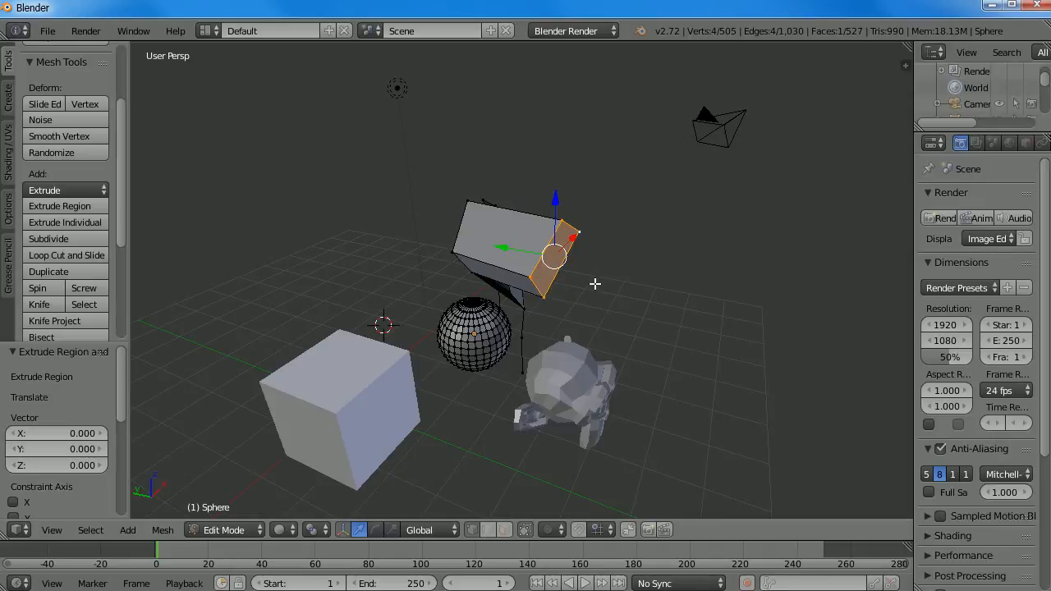
key(e)
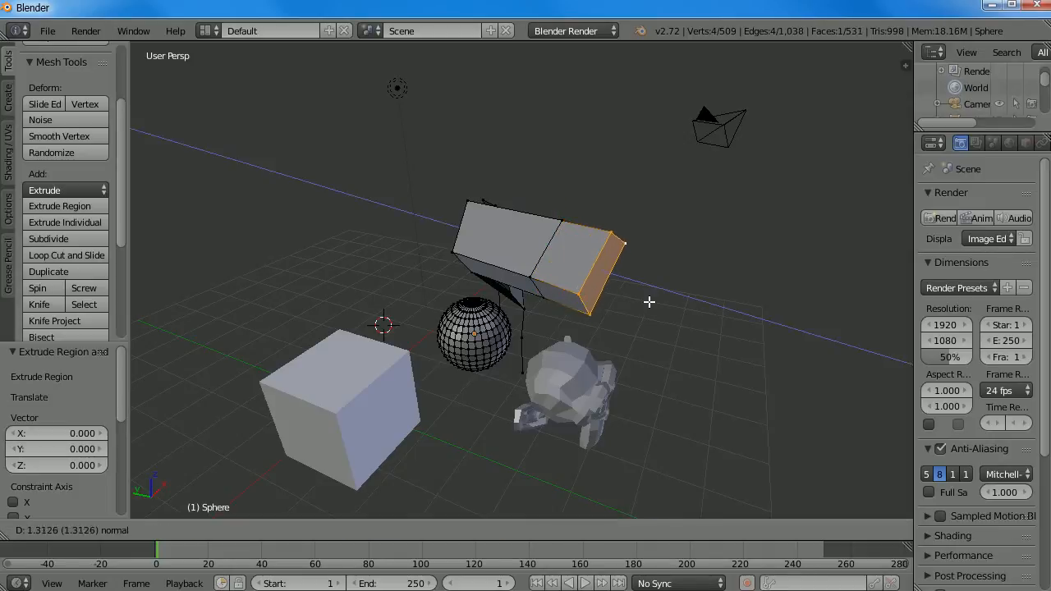
click(690, 304)
key(e)
click(724, 321)
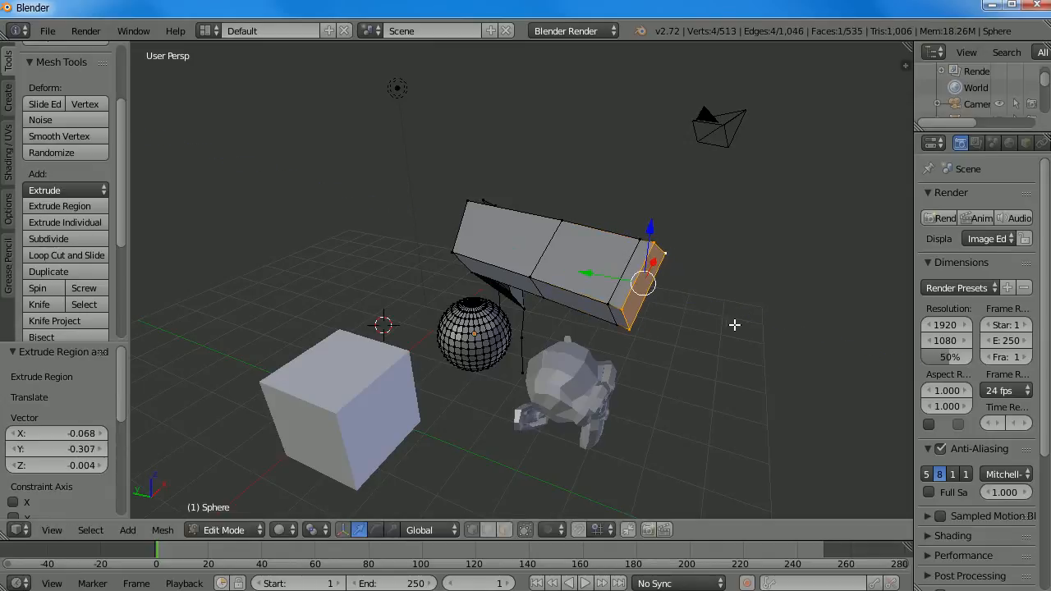
key(e)
click(851, 353)
- Select an upper corner vertex at the box chain's far end, and extrude it into three connected edges arching back over the chain
right_click(773, 272)
key(e)
click(721, 161)
key(e)
click(438, 144)
key(e)
click(340, 310)
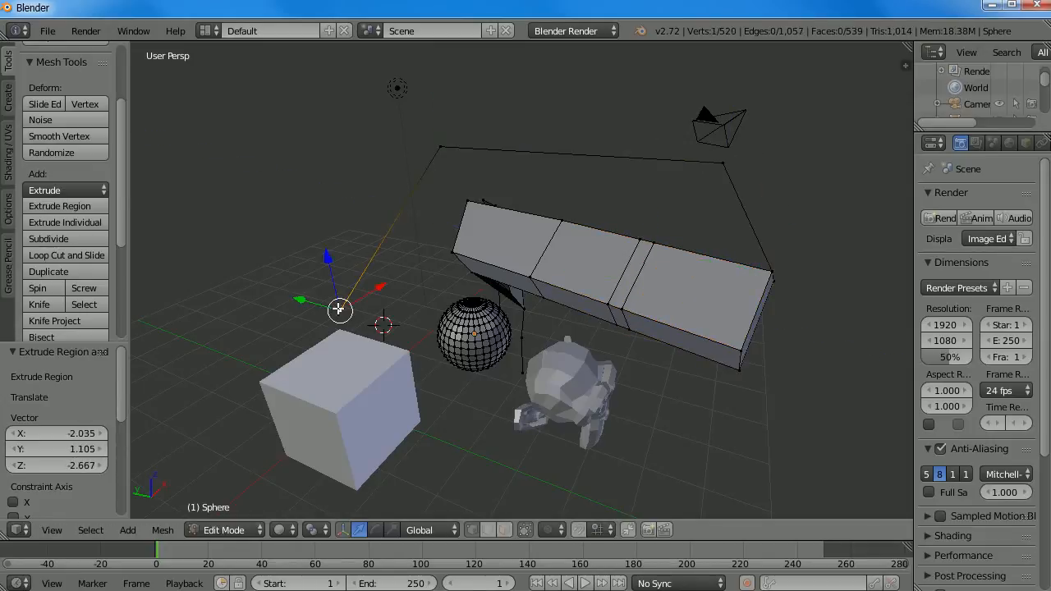
- Select the last edge of the arching line, and extrude it three times into a strip of faces
shift+right_click(438, 145)
middle_drag(484, 299, 602, 319)
key(e)
click(350, 246)
key(e)
click(213, 246)
key(e)
click(905, 247)
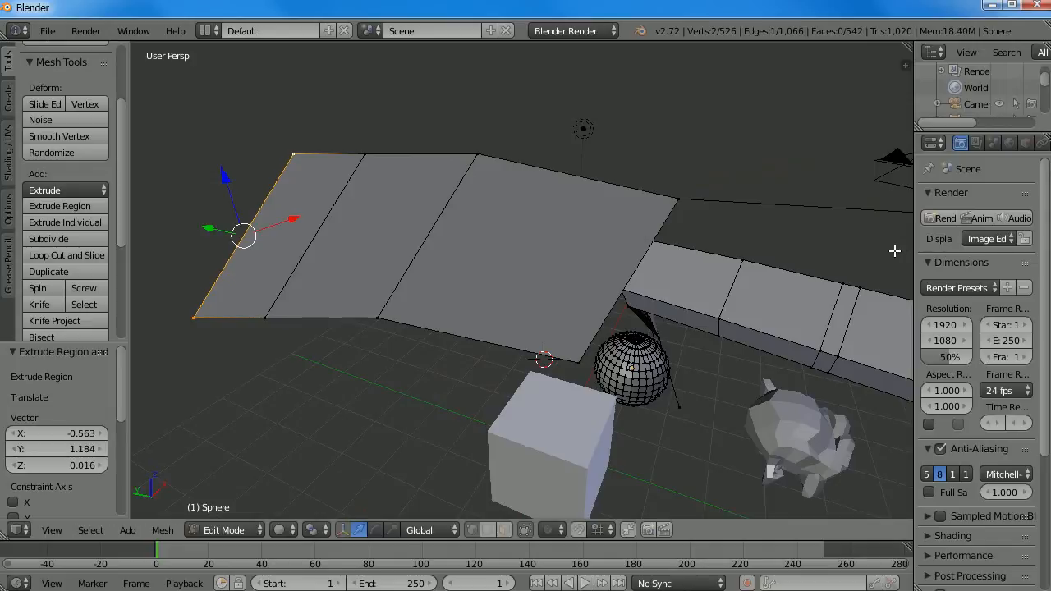
- Extrude the strip's end edge to five more points, looping the faces round into a ring above the objects
scroll(493, 223, down, 4)
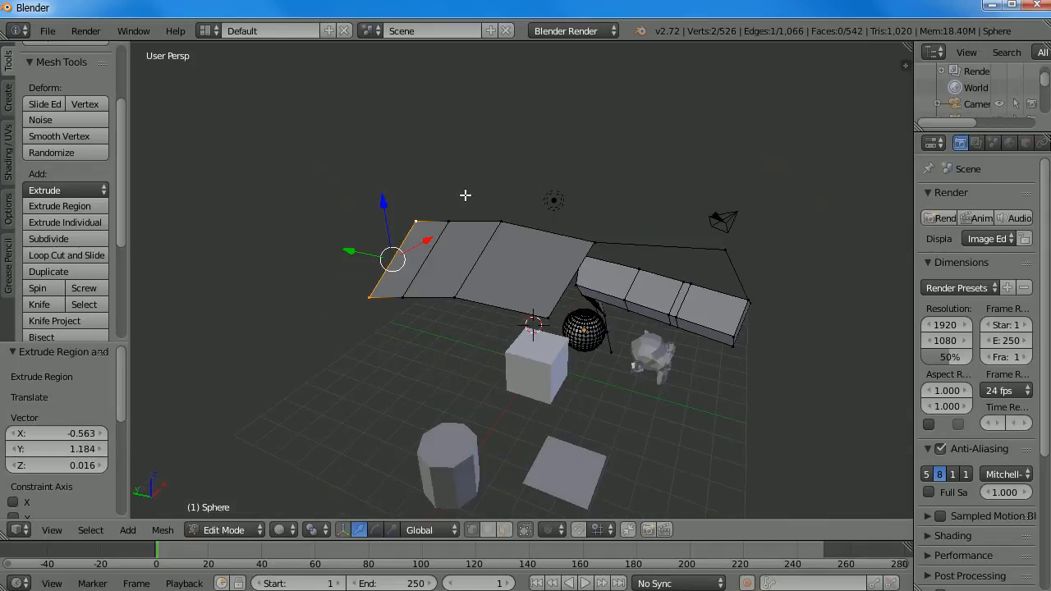
ctrl+click(403, 160)
ctrl+click(575, 135)
ctrl+click(672, 166)
ctrl+click(663, 237)
ctrl+click(476, 321)
middle_drag(699, 249, 658, 207)
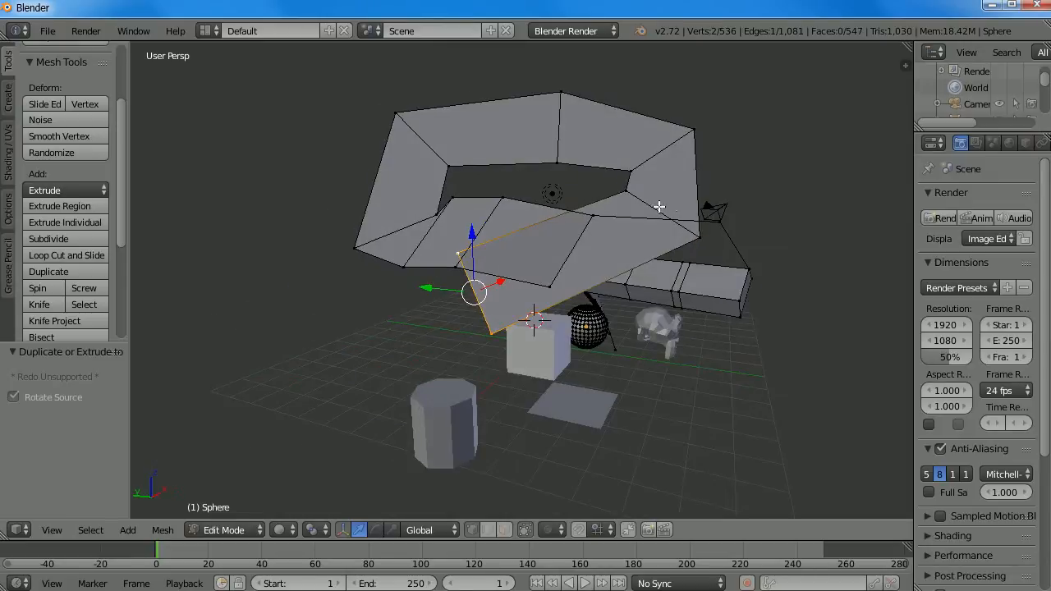
- Undo the face strip and arching edges, going back to the box chain with its end face selected
key(ctrl+z)
key(ctrl+z)
key(ctrl+z)
key(ctrl+z)
key(ctrl+z)
key(ctrl+z)
key(ctrl+z)
key(ctrl+z)
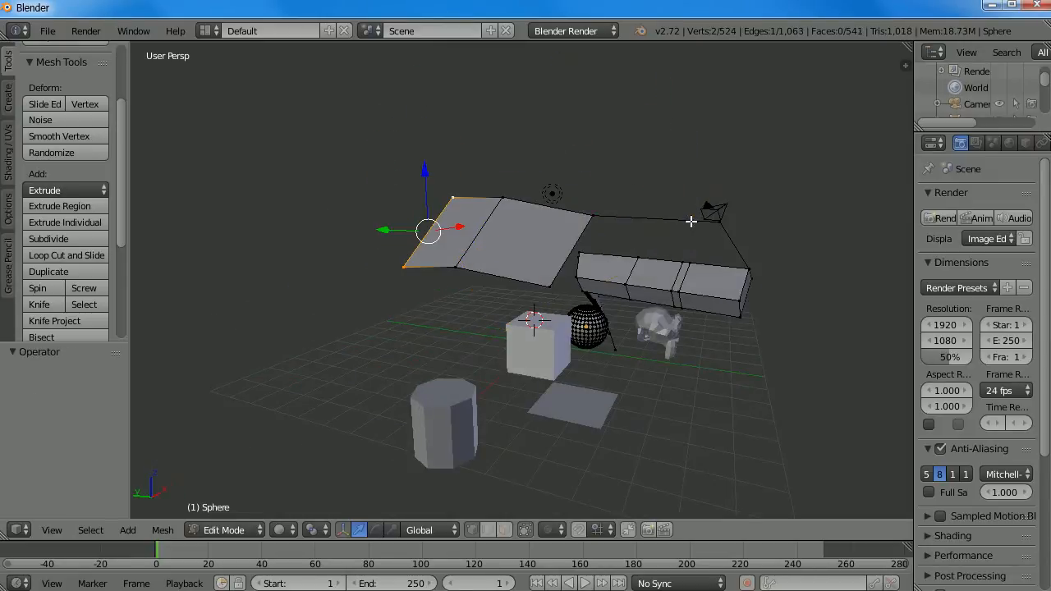
key(ctrl+z)
key(ctrl+z)
key(ctrl+z)
key(ctrl+z)
- Extrude the box chain's end face to four widely spaced points around the scene, and undo all four extrusions
middle_drag(690, 230, 525, 275)
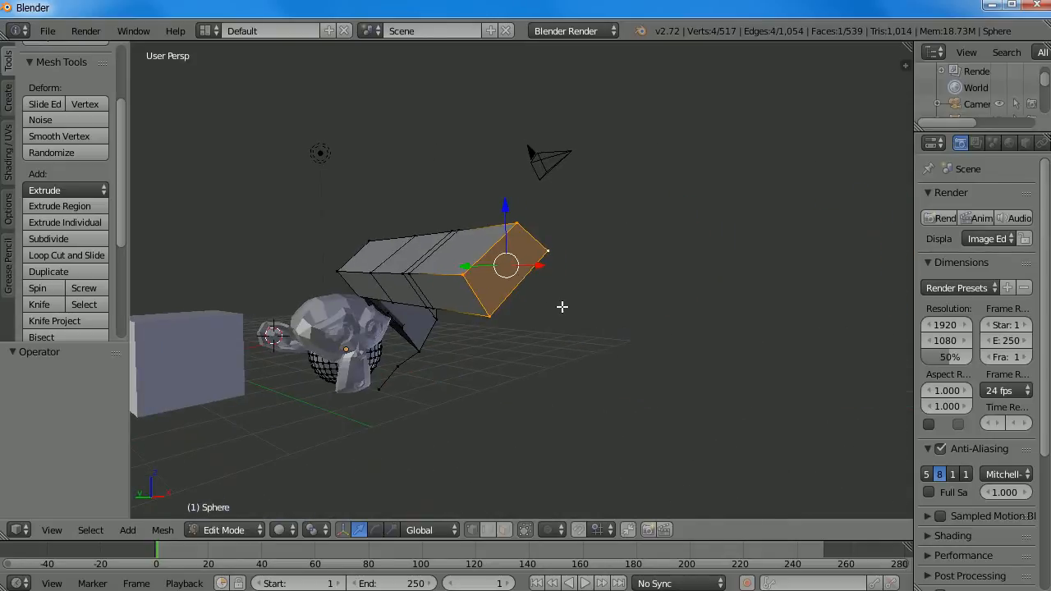
ctrl+right_click(739, 233)
ctrl+right_click(360, 93)
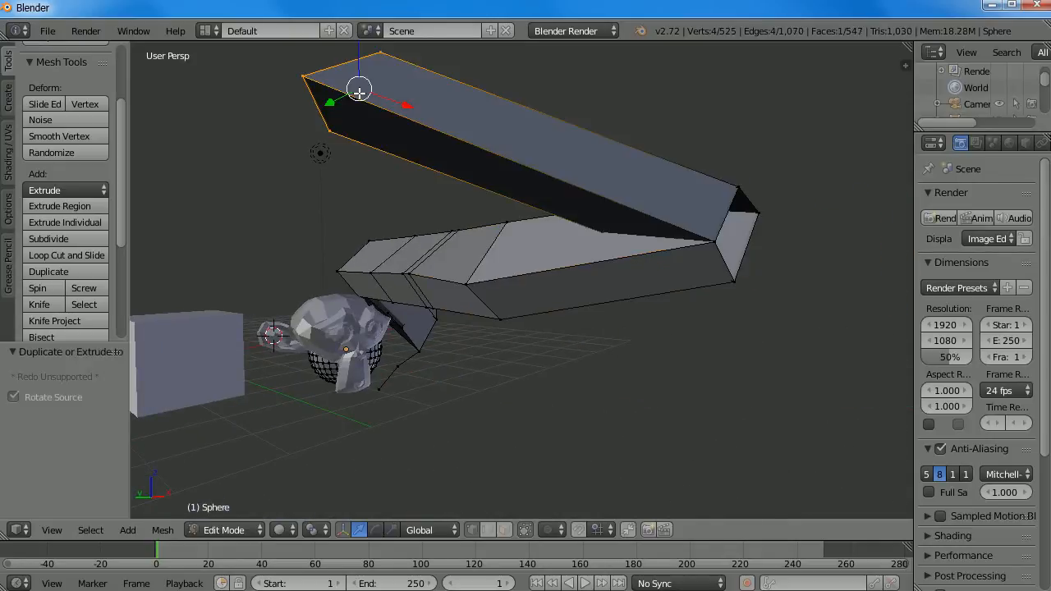
ctrl+right_click(389, 414)
ctrl+right_click(637, 400)
key(ctrl+z)
key(ctrl+z)
key(ctrl+z)
key(ctrl+z)
- Extrude the end face twice along its normal to lengthen the box chain, the second time by about -0.43, -1.93 and -0.03
middle_drag(540, 339, 539, 307)
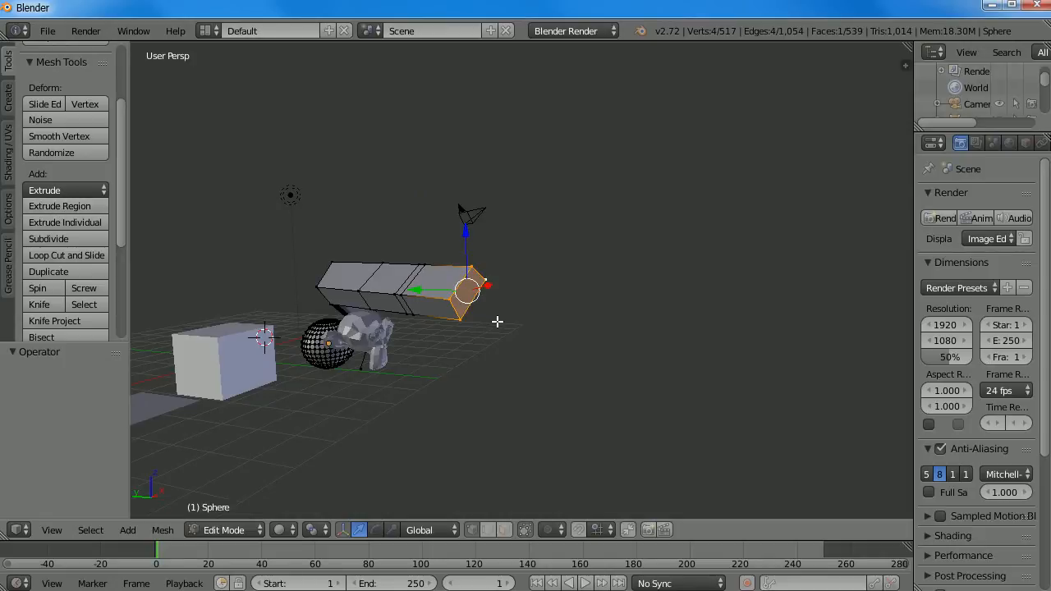
key(e)
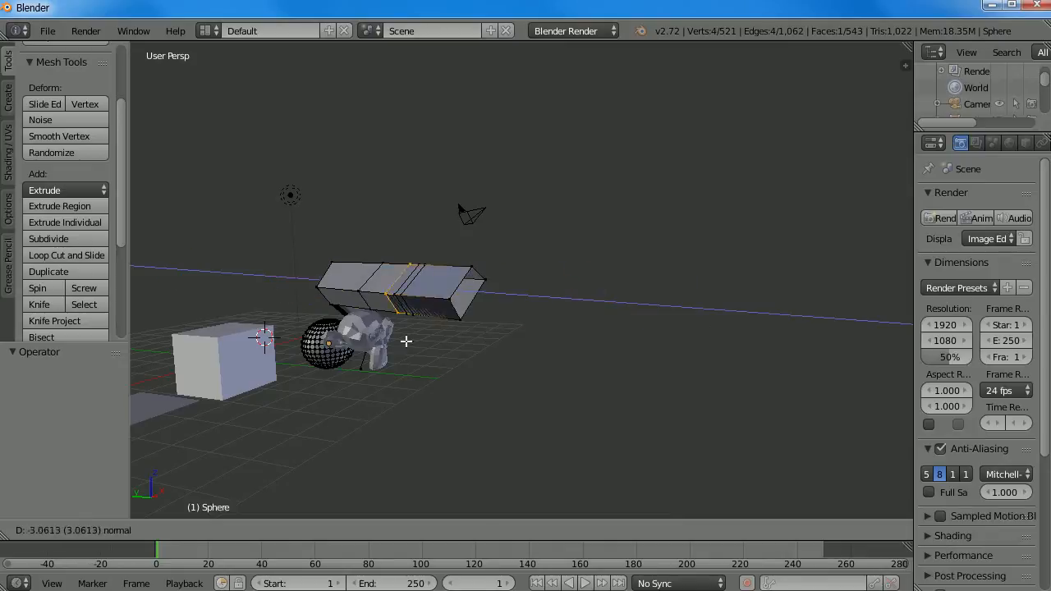
click(603, 354)
key(e)
click(668, 355)
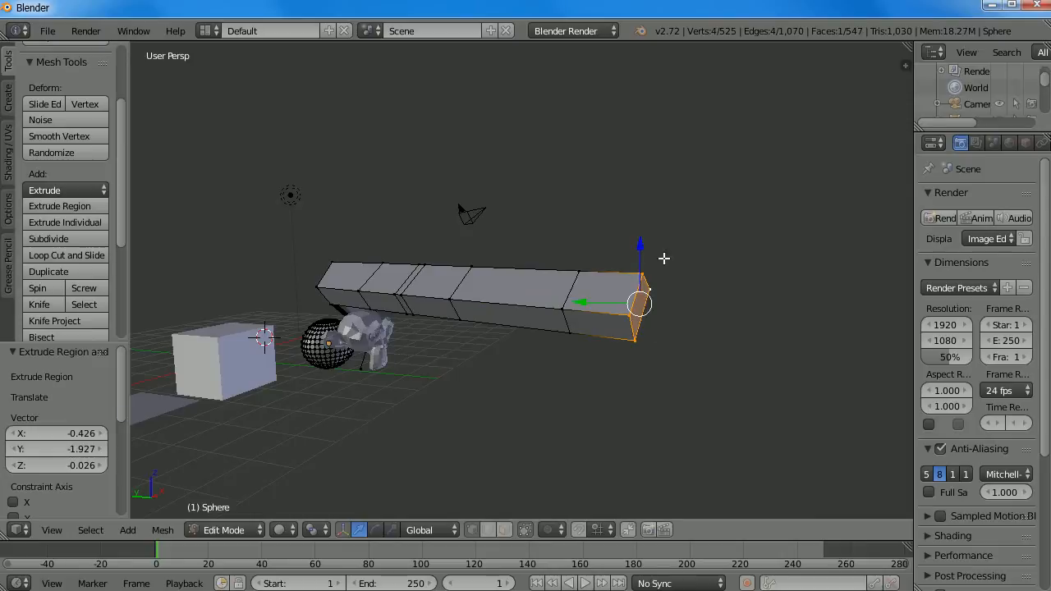
- Extrude the end face to a point up and back over the box chain, and undo that extrusion
ctrl+click(515, 153)
middle_drag(704, 174, 662, 233)
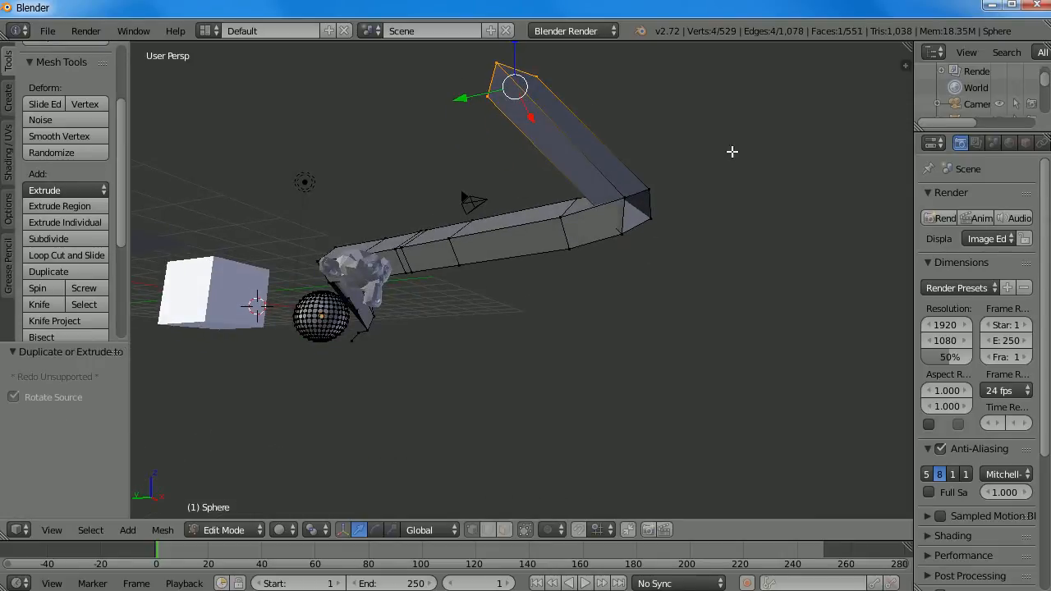
key(ctrl+z)
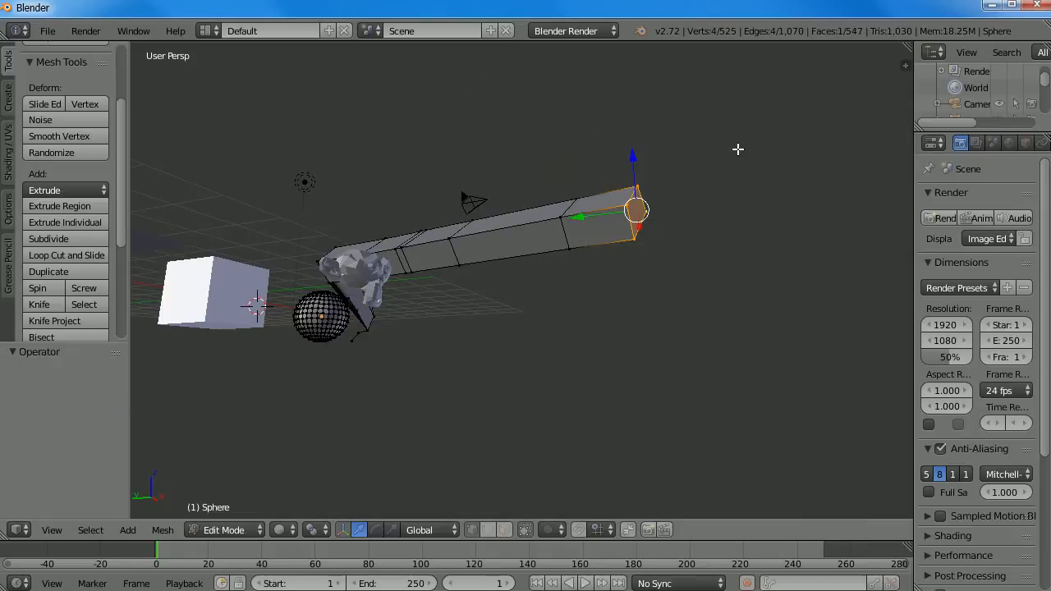
- Extrude the box chain's end face along its normal by about -0.52, -2.36 and -0.03
scroll(698, 248, up, 3)
shift+middle_drag(706, 196, 569, 268)
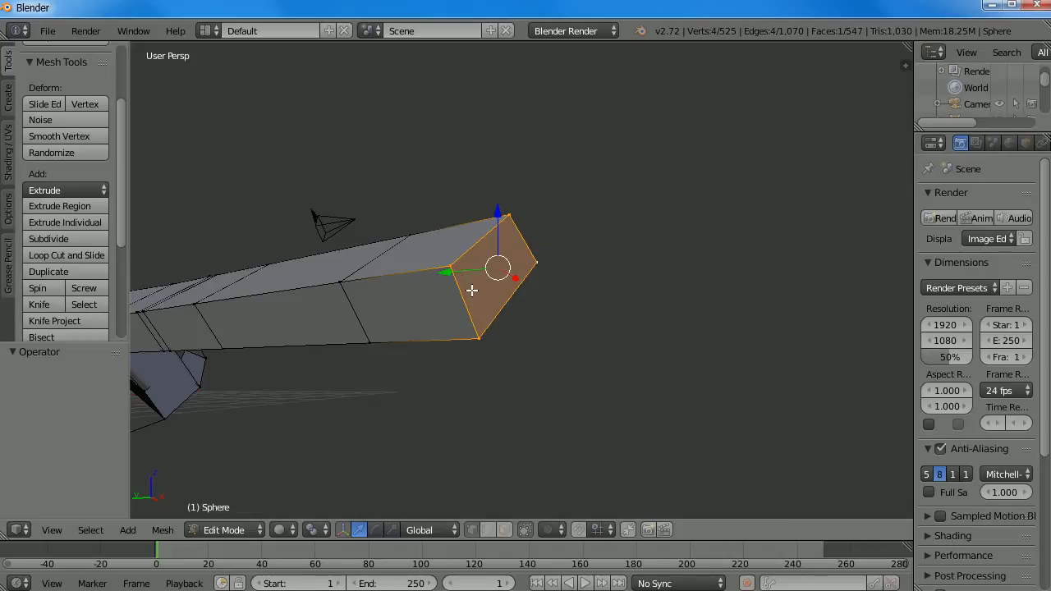
key(e)
click(662, 316)
scroll(660, 326, down, 4)
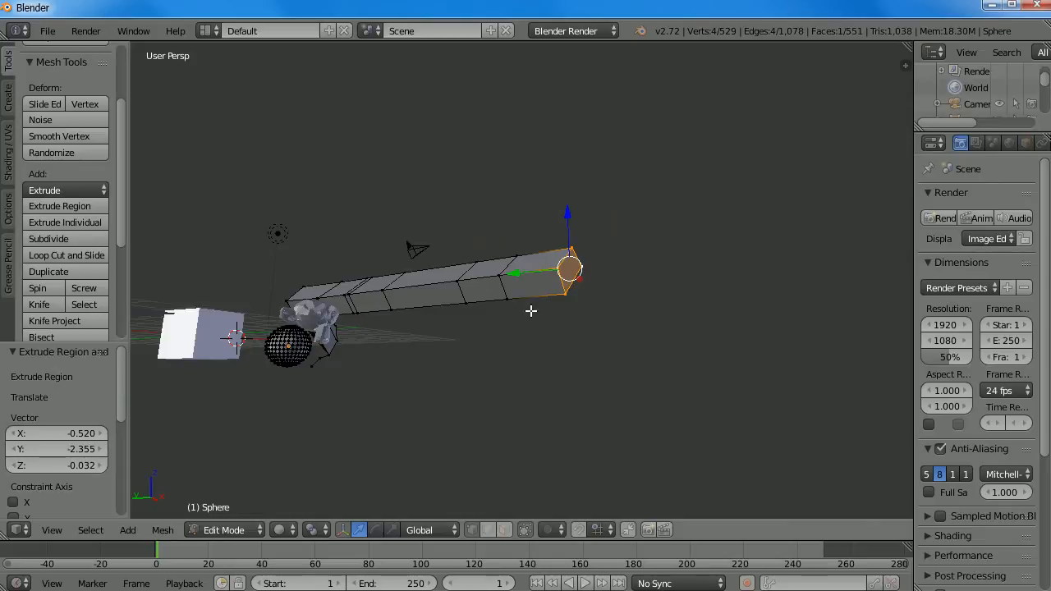
middle_drag(543, 200, 589, 224)
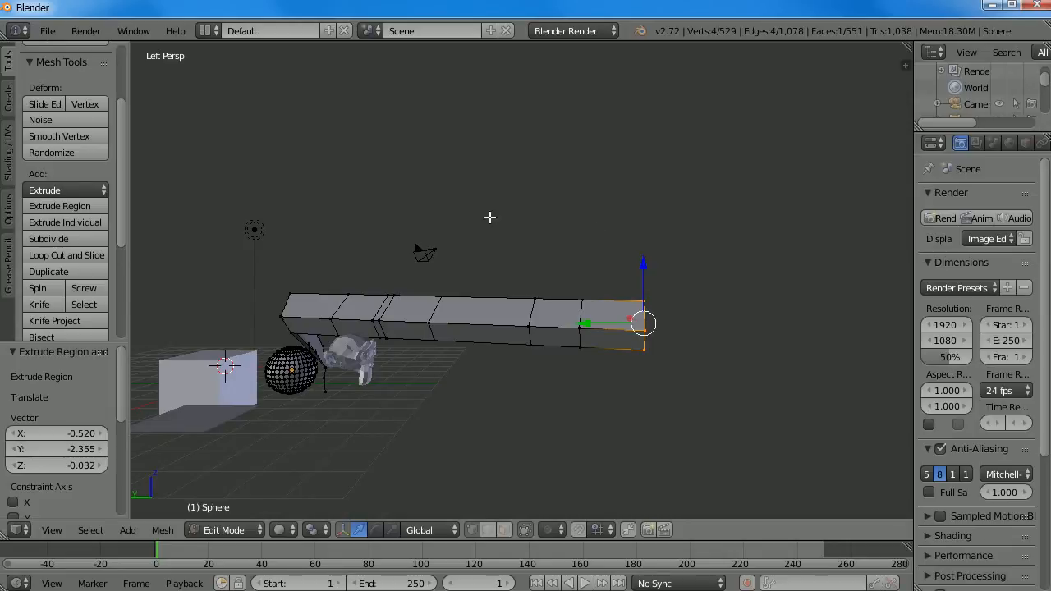
middle_drag(293, 124, 408, 182)
- Extrude the end face to four successive points that arch up and back over the box chain
ctrl+right_click(735, 262)
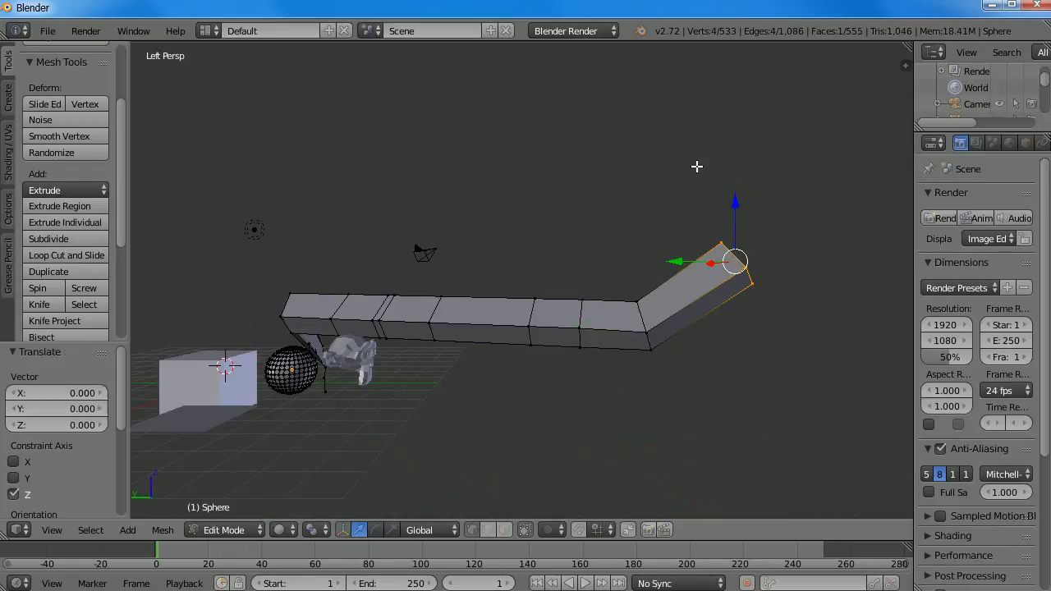
ctrl+right_click(615, 136)
ctrl+click(381, 189)
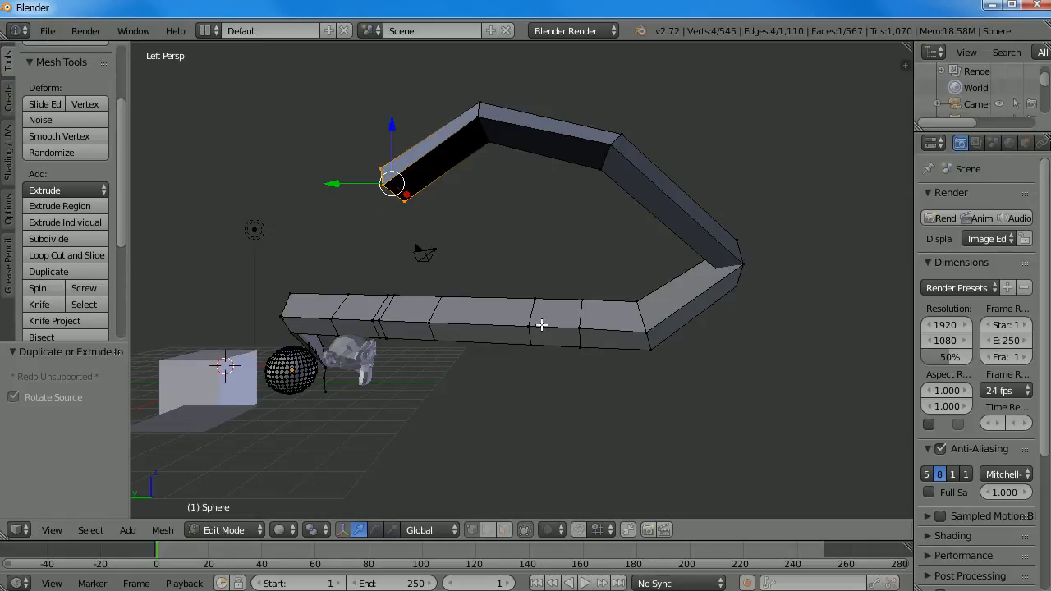
middle_drag(421, 229, 502, 279)
- Undo the arching extrusions and the last straight segments of the box chain
key(ctrl+z)
key(ctrl+z)
key(ctrl+z)
key(ctrl+z)
key(ctrl+z)
key(ctrl+z)
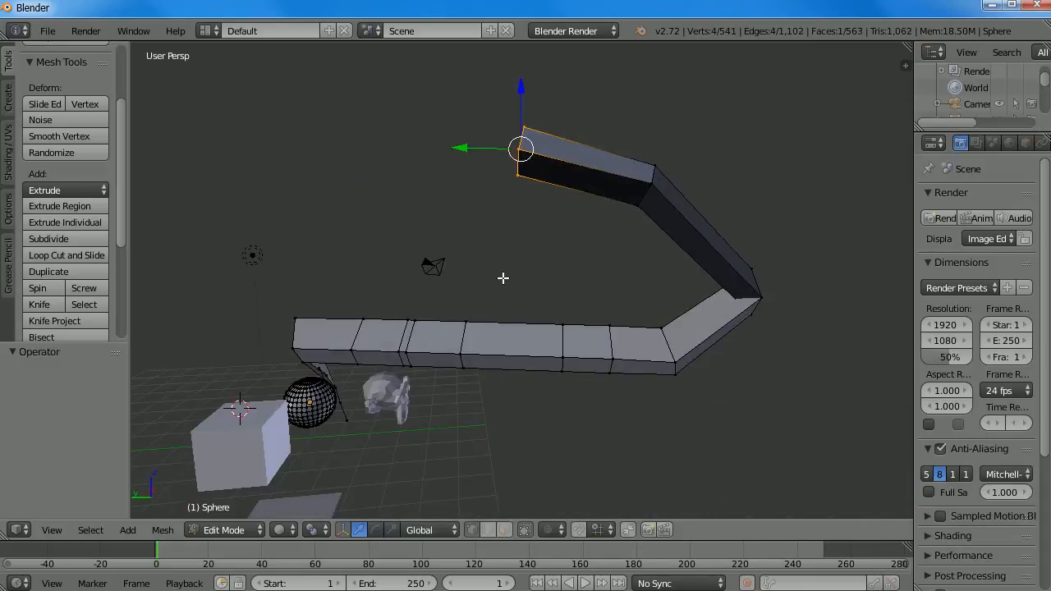
key(ctrl+z)
key(ctrl+z)
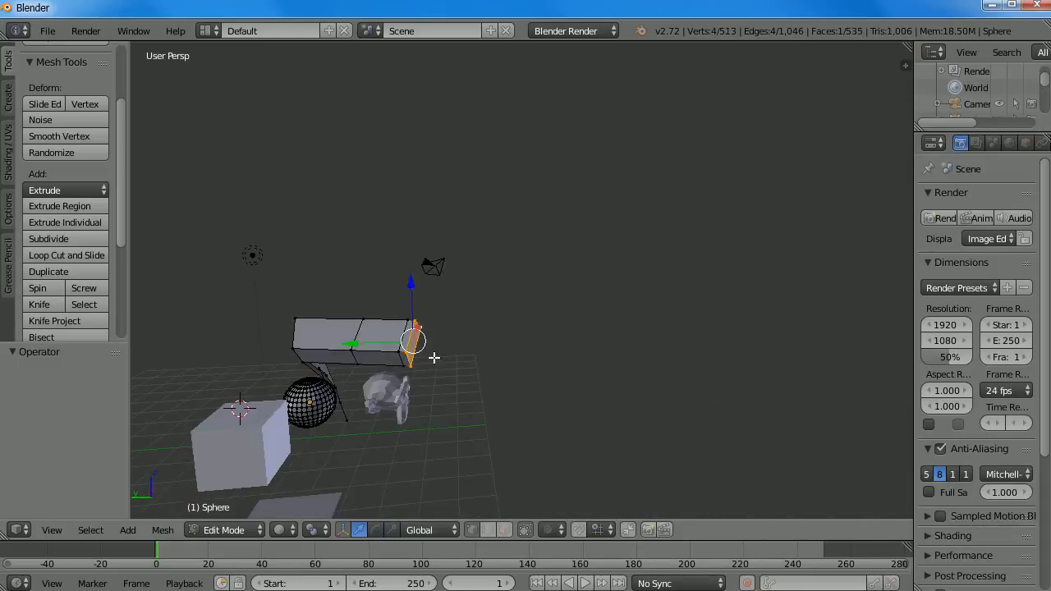
- Undo the remaining box and face extrusions, going back to the sphere with only its single extruded edges
scroll(444, 346, up, 4)
middle_drag(334, 384, 357, 378)
key(ctrl+z)
key(ctrl+z)
key(ctrl+z)
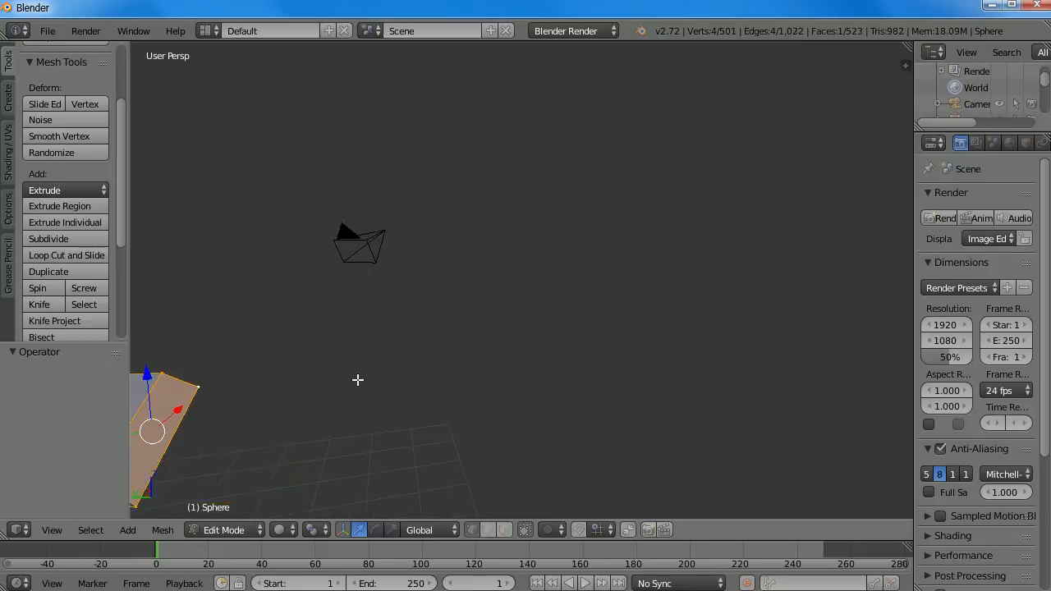
scroll(357, 379, down, 6)
key(ctrl+z)
key(ctrl+z)
key(ctrl+z)
key(ctrl+z)
key(ctrl+z)
right_click(396, 395)
scroll(380, 397, up, 5)
middle_drag(303, 429, 516, 263)
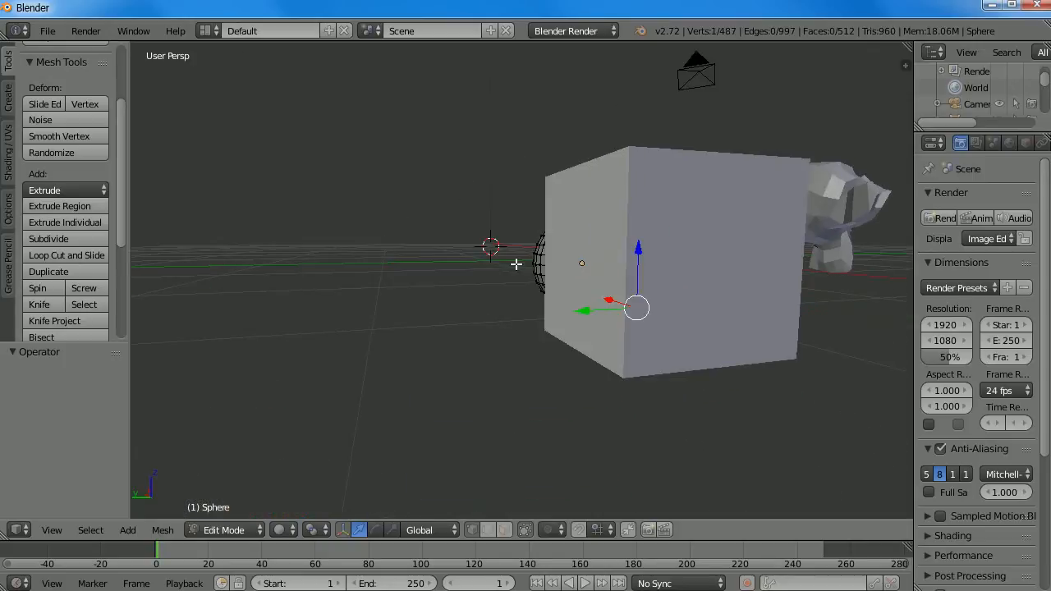
middle_drag(536, 312, 431, 343)
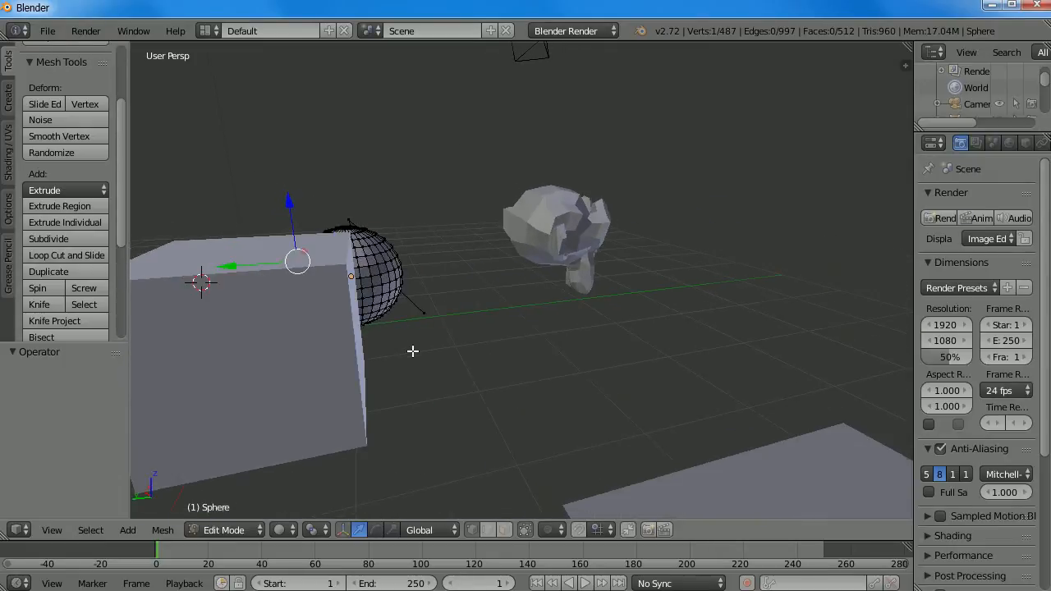
- Leave Edit Mode on the sphere and delete the plane that cuts through the cylinder
scroll(410, 348, down, 5)
key(Tab)
right_click(401, 319)
middle_drag(367, 423, 297, 413)
right_click(296, 411)
middle_drag(349, 321, 518, 336)
scroll(478, 266, up, 3)
right_click(433, 287)
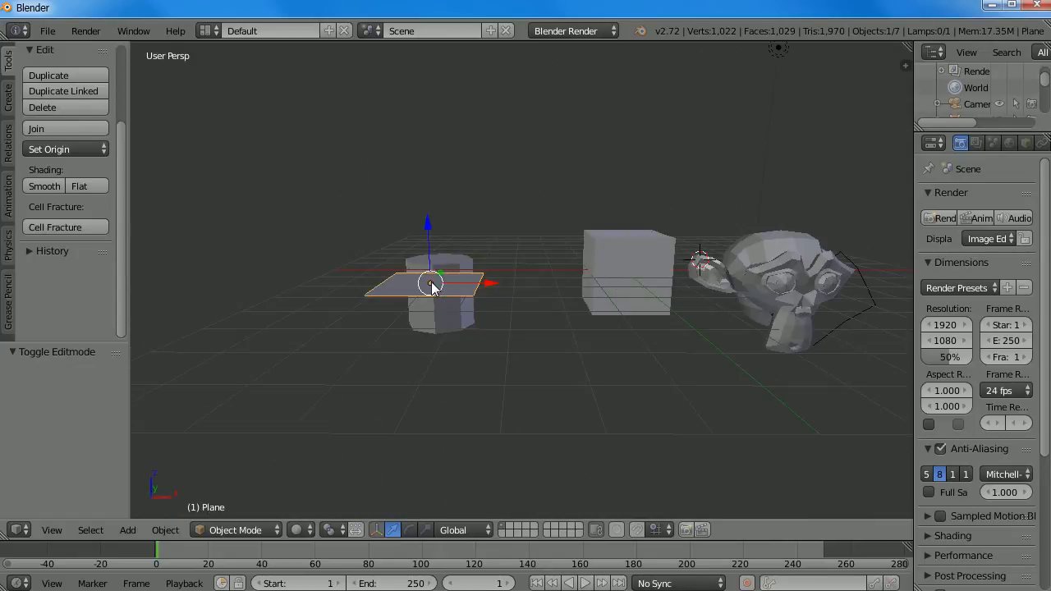
key(x)
click(433, 287)
- Enter Edit Mode on the cylinder and select a vertex on the outer side of its top rim
scroll(444, 302, up, 3)
right_click(399, 296)
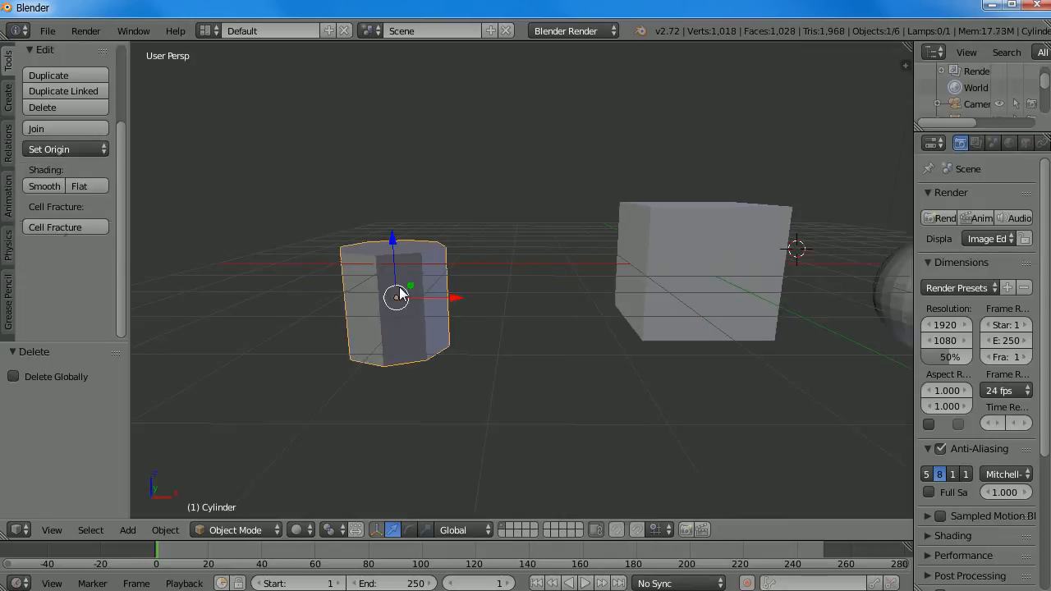
key(Tab)
shift+middle_drag(440, 300, 541, 326)
right_click(461, 278)
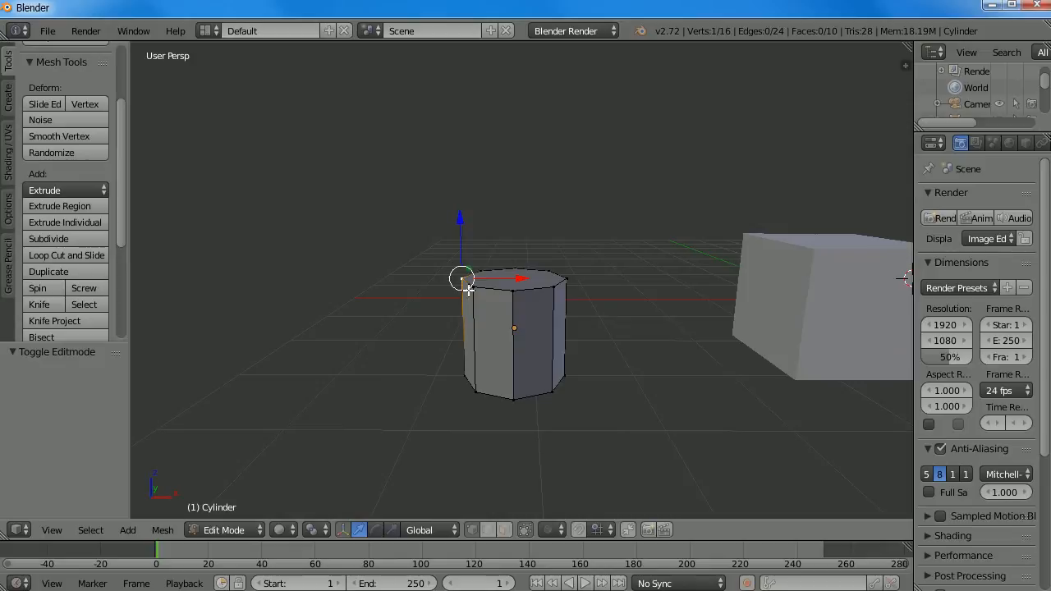
- In front orthographic view, extrude the rim vertex to four points, forming an edge chain that rises beside and above the cylinder
key(KP_1)
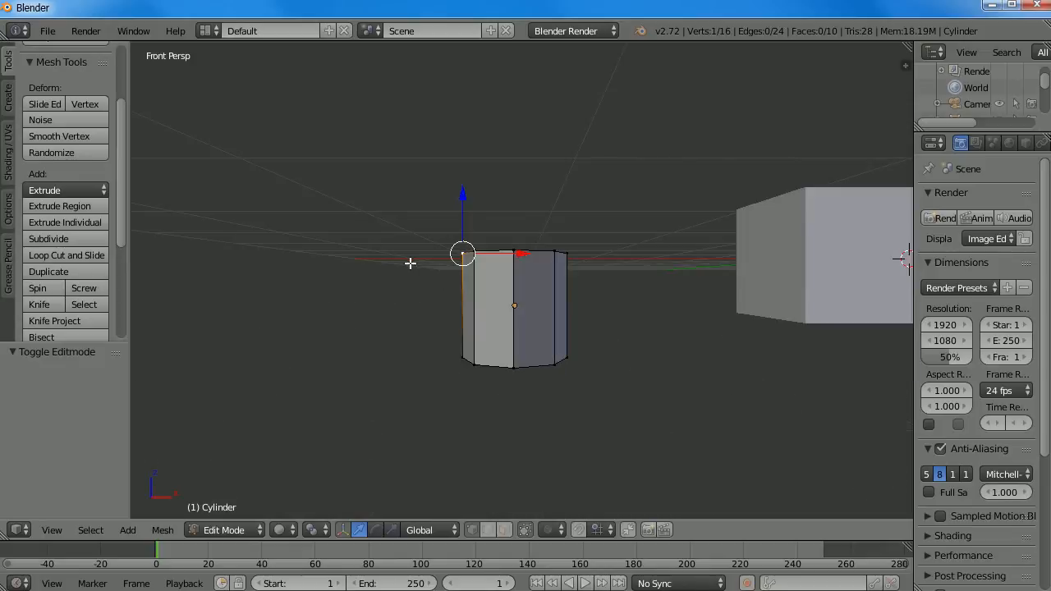
key(KP_5)
shift+middle_drag(413, 268, 438, 292)
ctrl+click(369, 261)
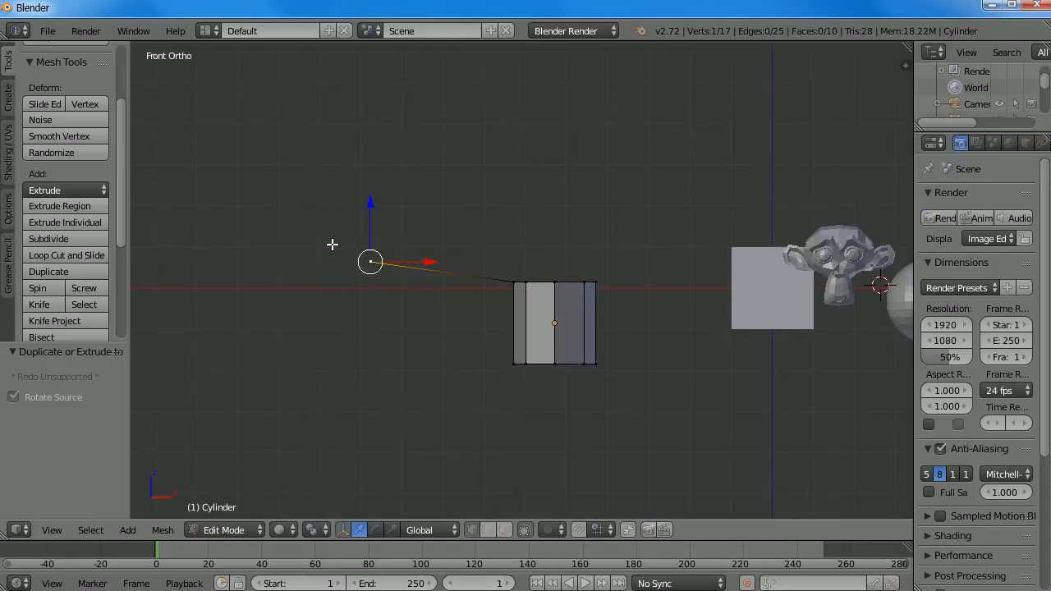
ctrl+click(297, 175)
ctrl+click(293, 93)
ctrl+click(460, 99)
- Extend the edge chain by six more points, looping over the cylinder and down past its far side
middle_drag(449, 222, 631, 245)
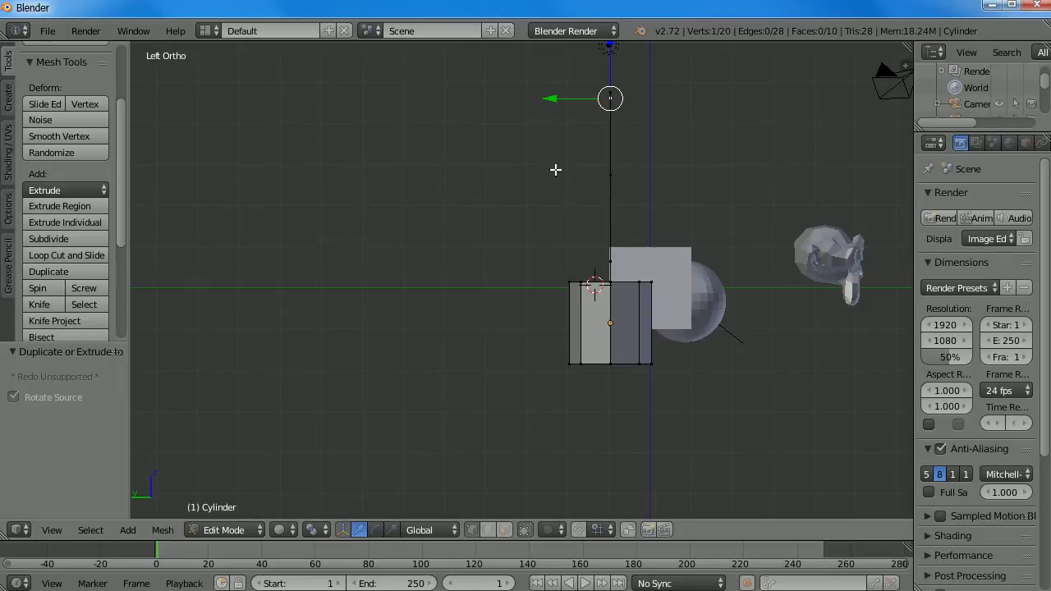
middle_drag(544, 164, 508, 170)
ctrl+right_click(358, 139)
ctrl+right_click(633, 139)
ctrl+right_click(711, 238)
ctrl+right_click(388, 420)
ctrl+right_click(195, 333)
ctrl+right_click(173, 232)
- Back in front view, extend the chain's free end by another six points in a second loop away from the cylinder
middle_drag(415, 295, 410, 244)
key(KP_1)
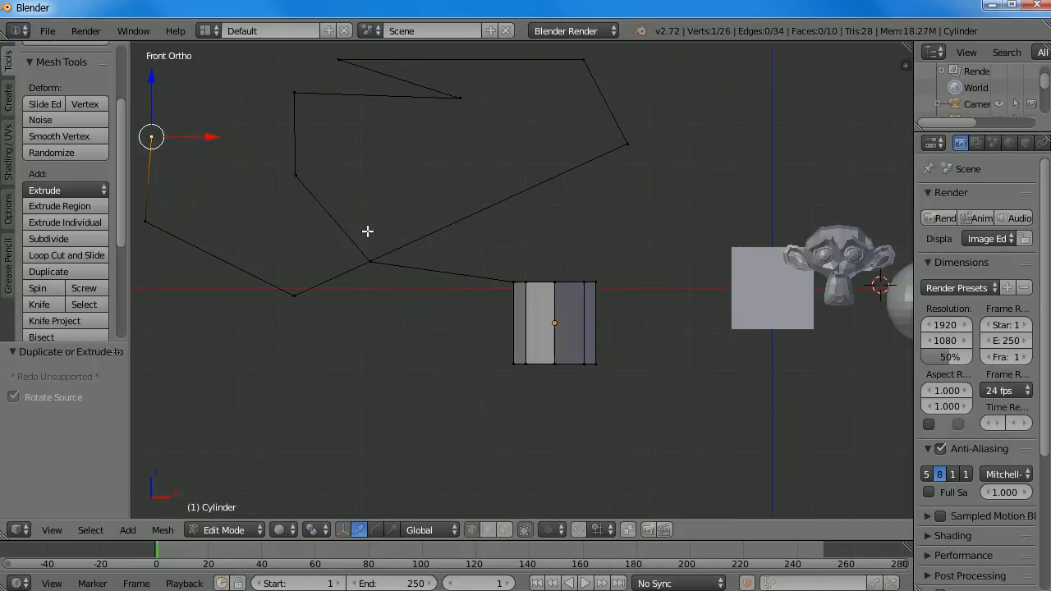
shift+middle_drag(319, 235, 602, 270)
shift+middle_drag(504, 204, 570, 271)
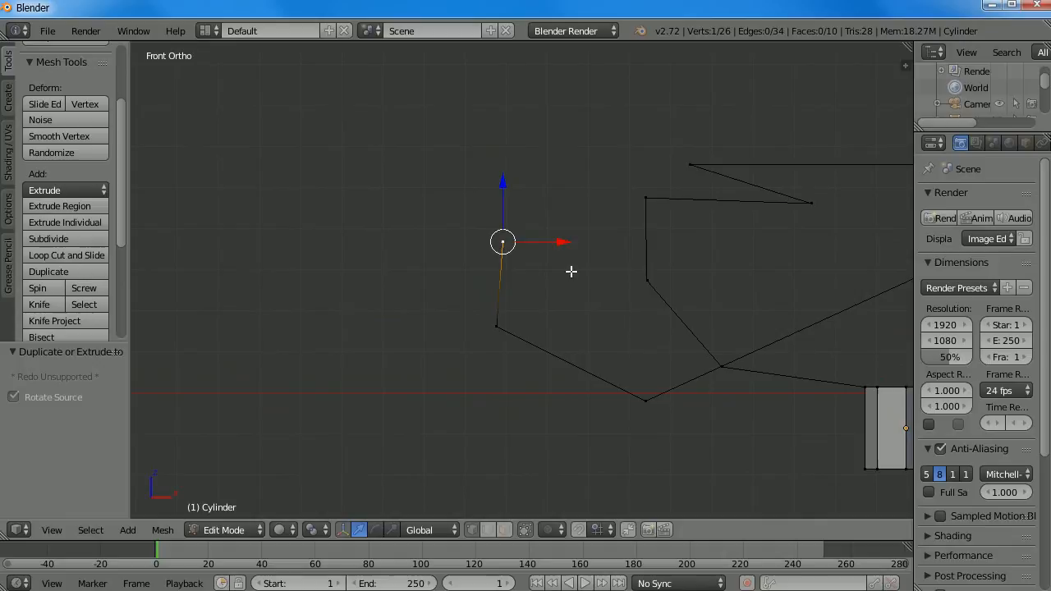
shift+middle_drag(474, 249, 587, 261)
ctrl+click(297, 225)
ctrl+click(369, 112)
ctrl+click(424, 95)
ctrl+click(648, 206)
ctrl+click(319, 316)
ctrl+click(256, 339)
- Examine the finished edge chain and the cylinder from several angles
middle_drag(419, 307, 553, 336)
middle_drag(404, 299, 544, 281)
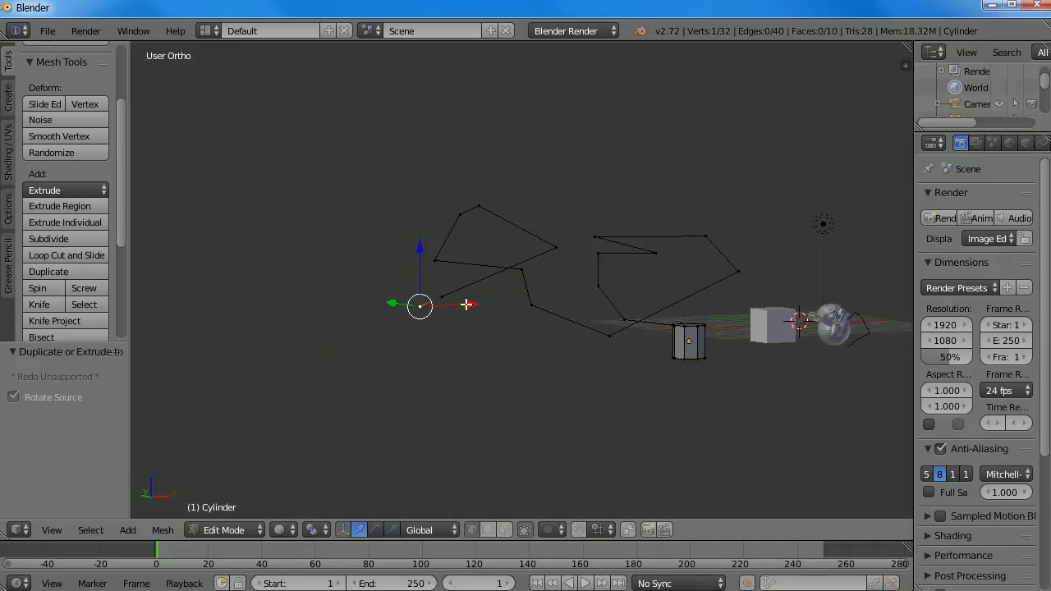
shift+middle_drag(633, 293, 484, 251)
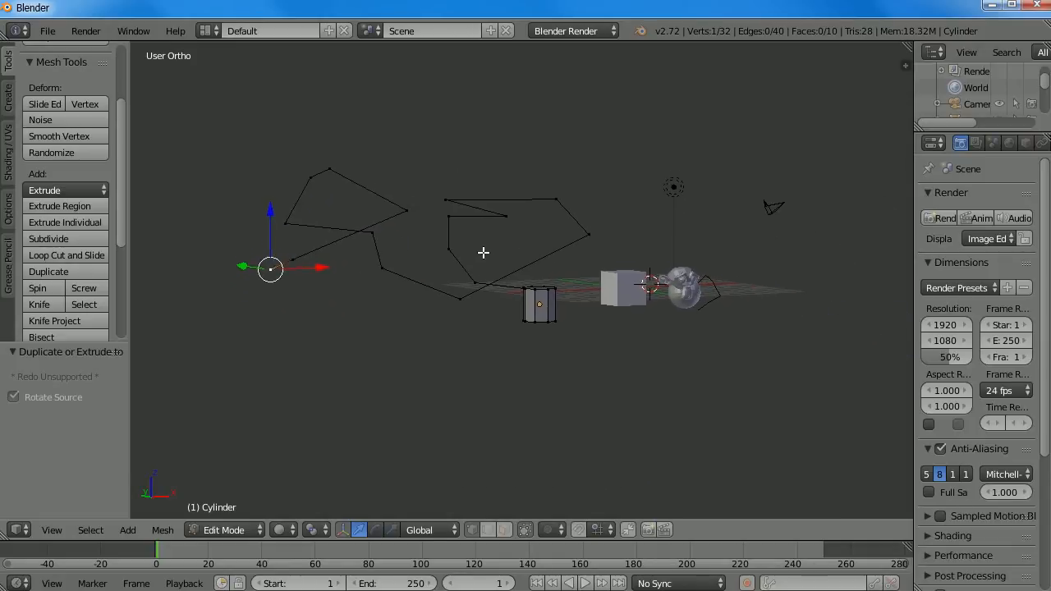
scroll(505, 315, up, 3)
scroll(510, 321, down, 1)
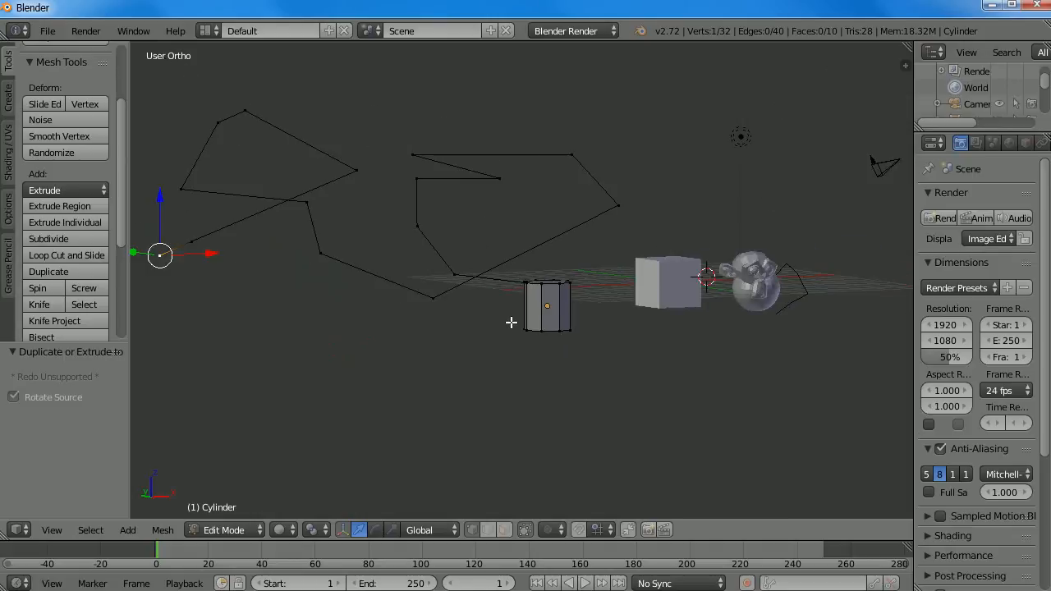
shift+middle_drag(568, 295, 502, 307)
scroll(501, 316, up, 4)
- Select a front vertex on the cylinder's top rim, review the vertex, edge, face and special commands, and try Subdivide on it
right_click(492, 284)
scroll(501, 314, up, 3)
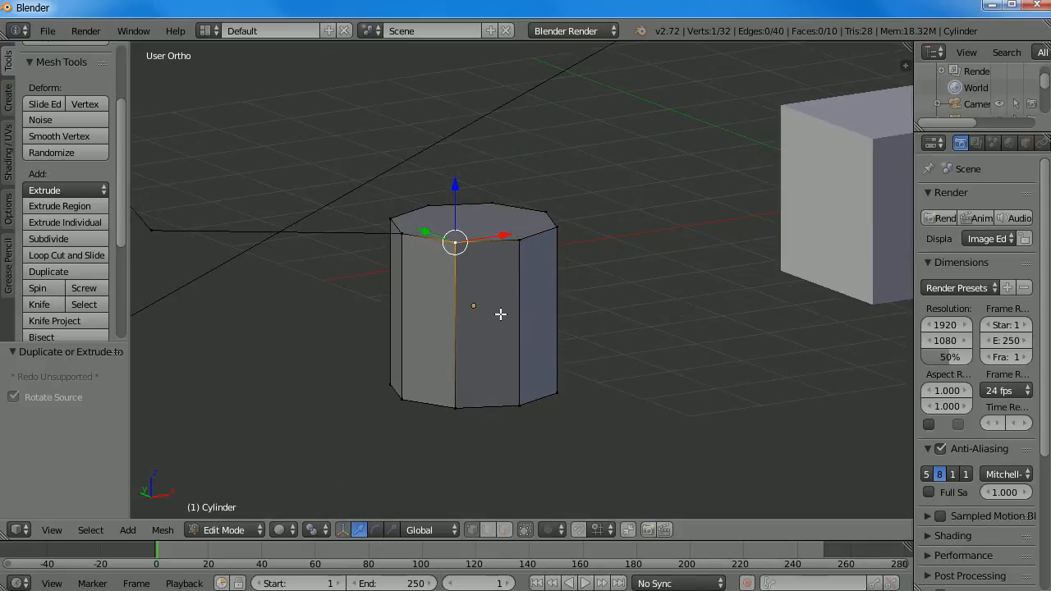
scroll(465, 271, down, 2)
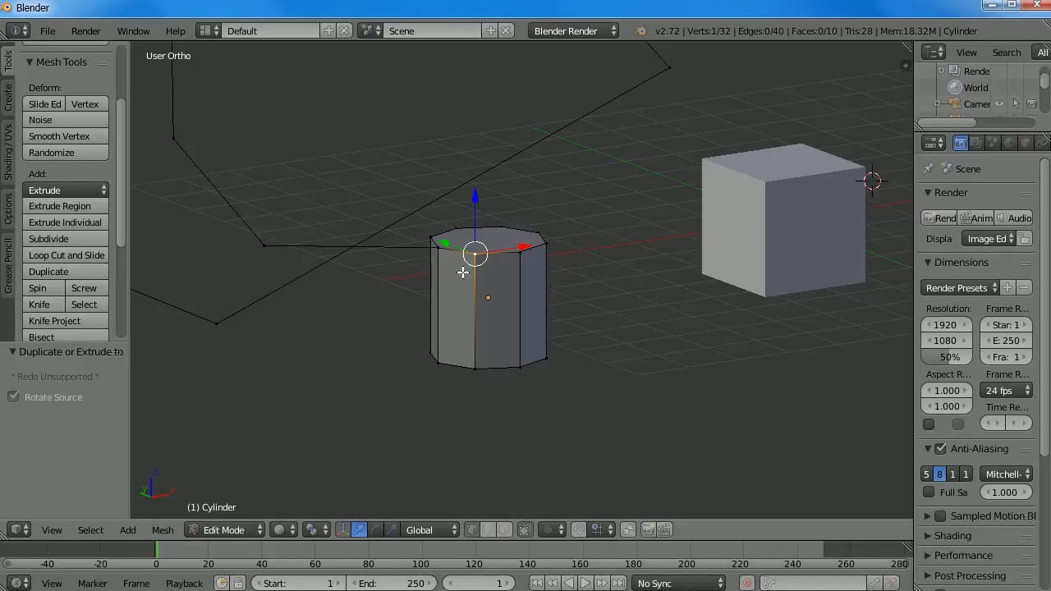
key(ctrl+v)
key(ctrl+e)
key(ctrl+f)
key(w)
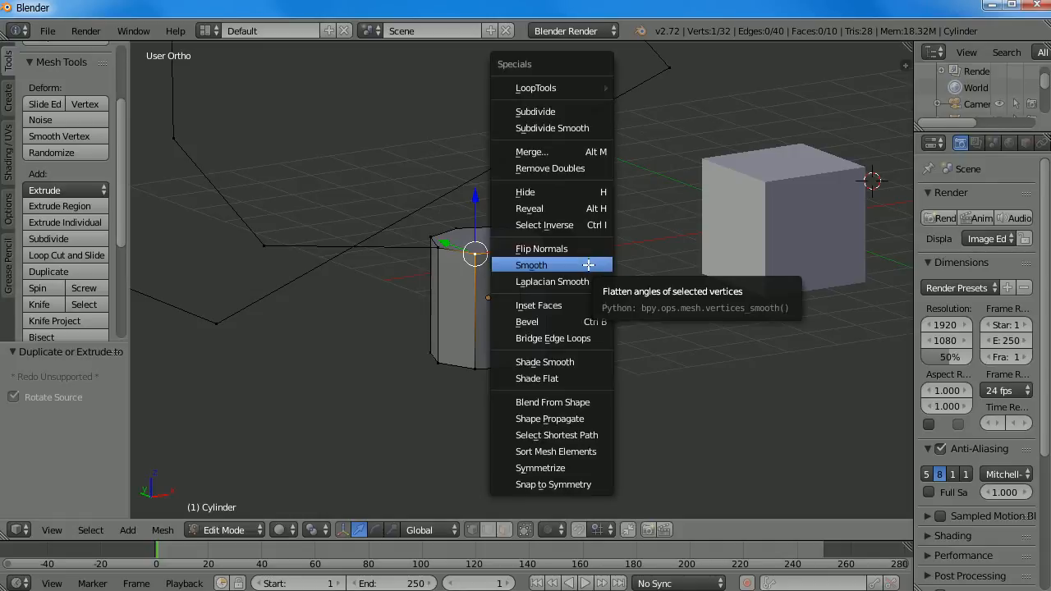
click(581, 107)
- Select the entire cylinder mesh, subdivide it with one cut, and undo the subdivision
middle_drag(628, 290, 472, 303)
key(a)
middle_drag(512, 180, 618, 231)
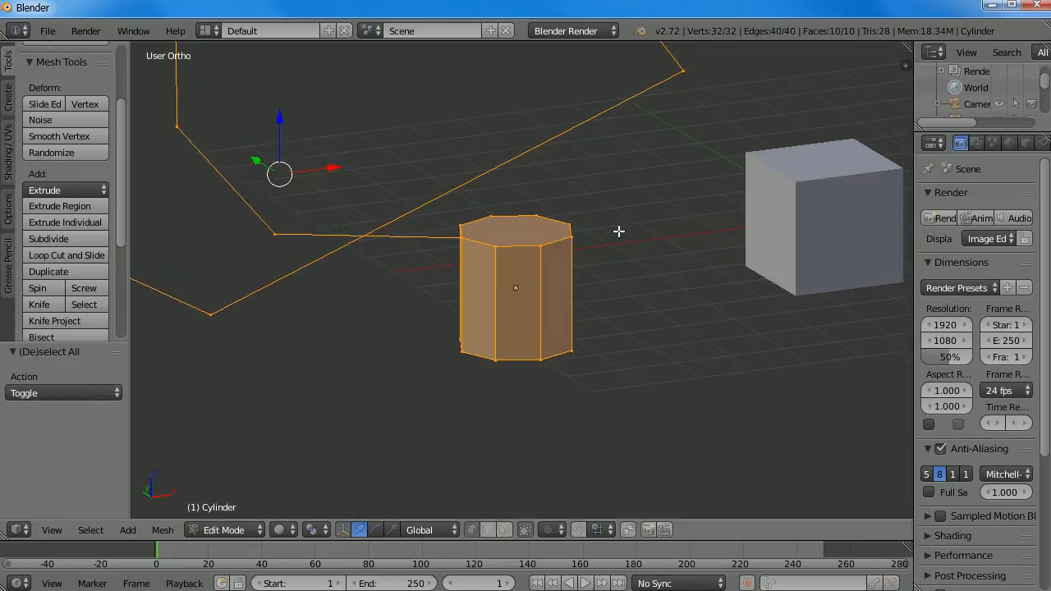
key(w)
click(563, 202)
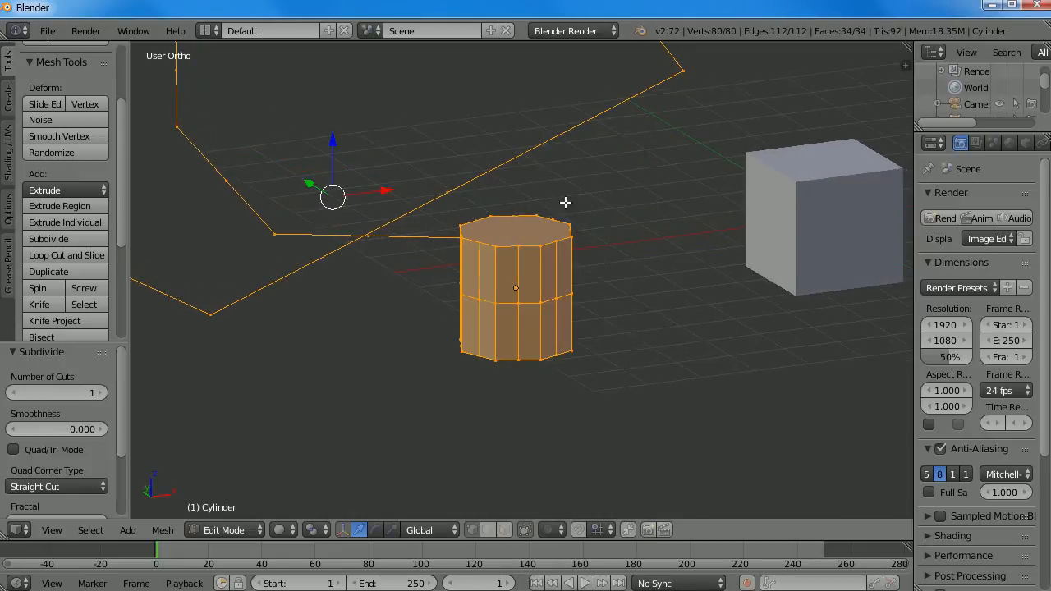
scroll(492, 317, up, 3)
middle_drag(487, 325, 479, 293)
scroll(525, 326, down, 2)
key(ctrl+z)
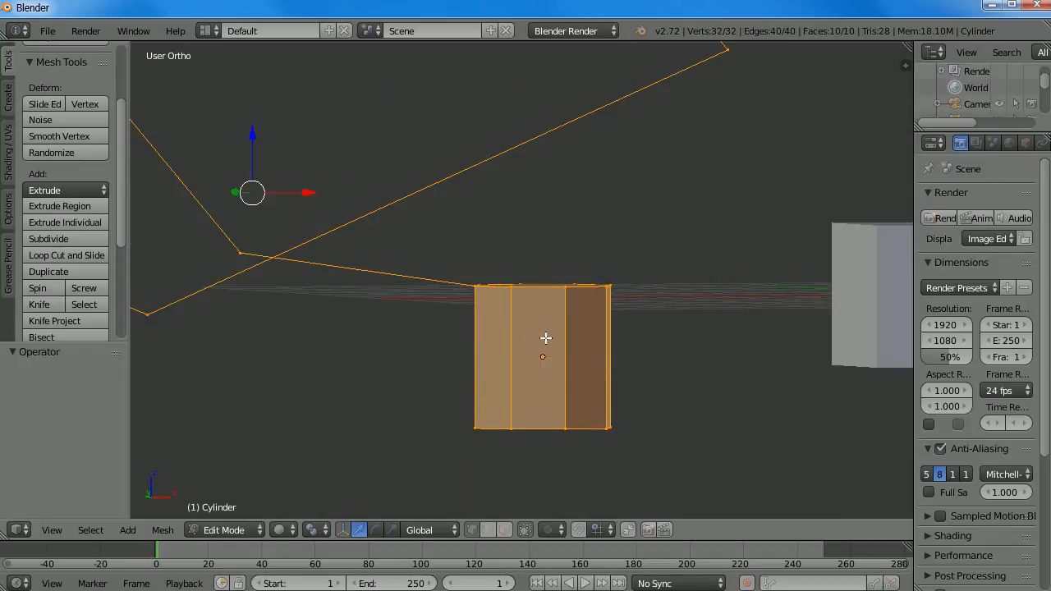
- Add five evenly spaced horizontal loop cuts around the cylinder without sliding them
middle_drag(530, 318, 539, 331)
scroll(535, 302, down, 4)
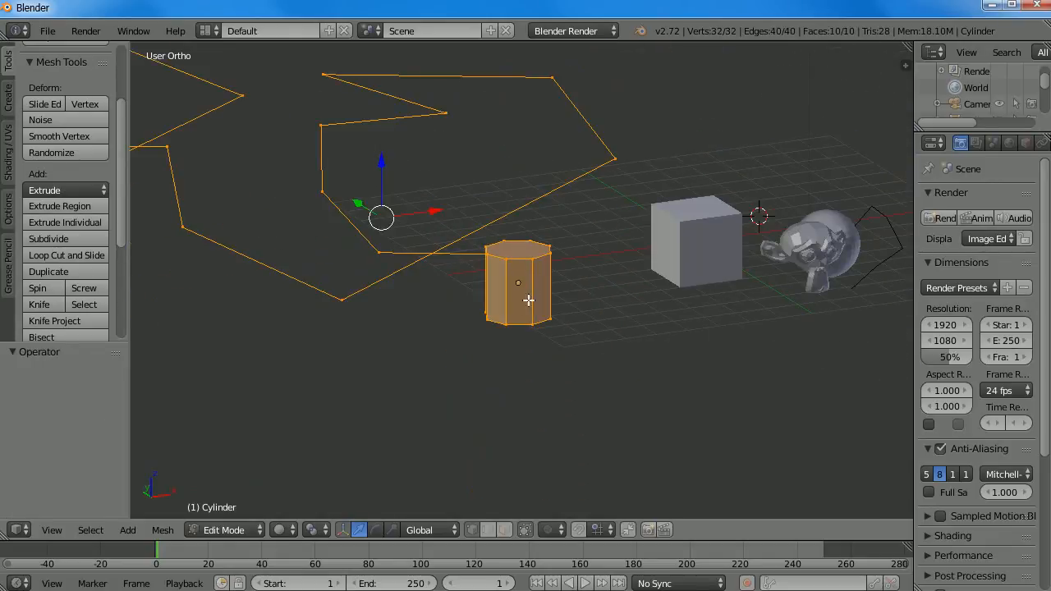
scroll(507, 303, up, 4)
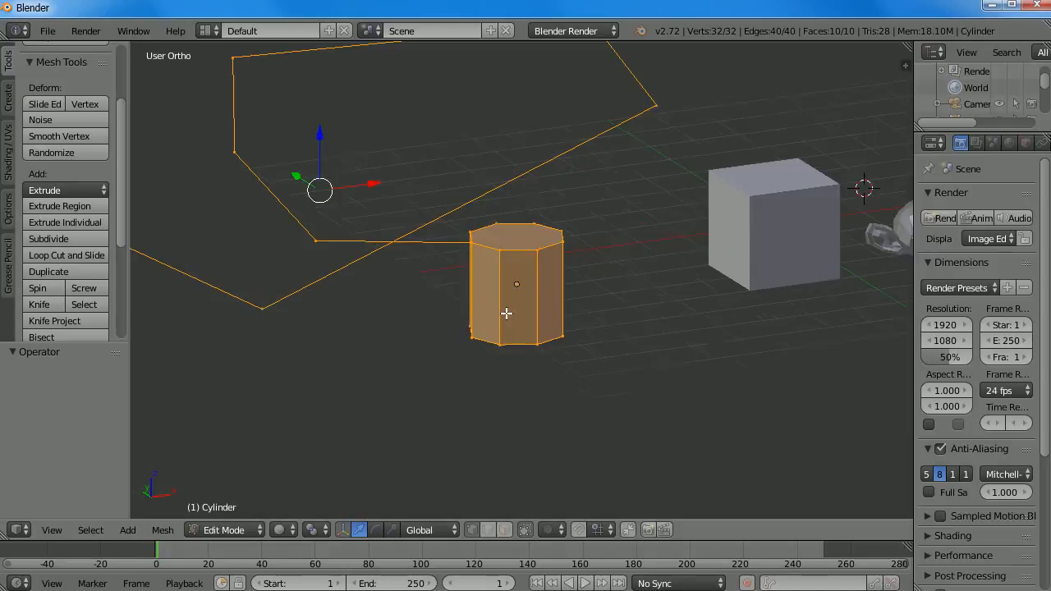
scroll(506, 313, down, 1)
middle_drag(509, 321, 526, 299)
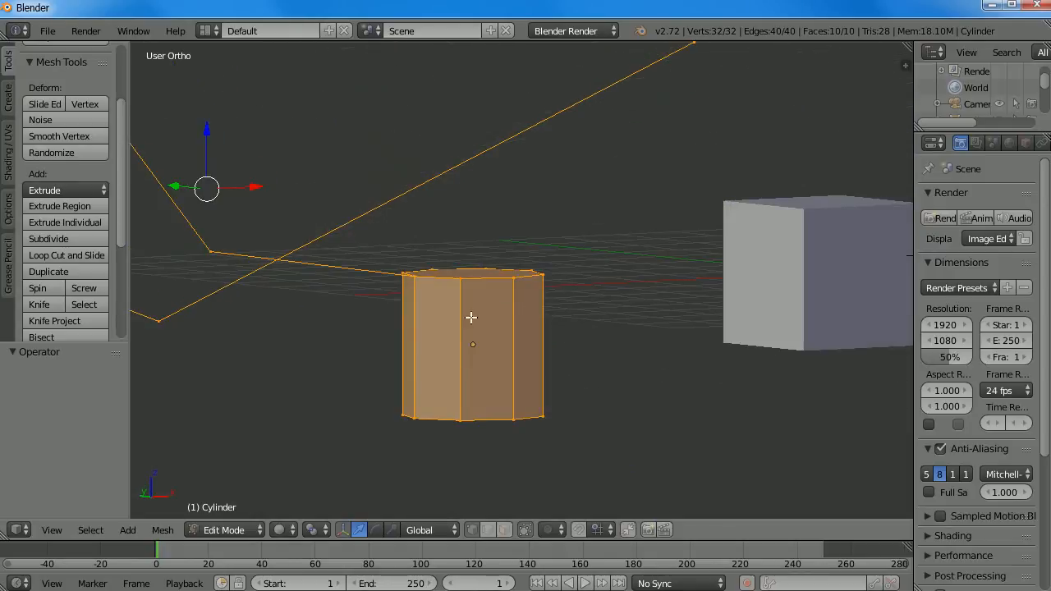
shift+middle_drag(441, 332, 470, 312)
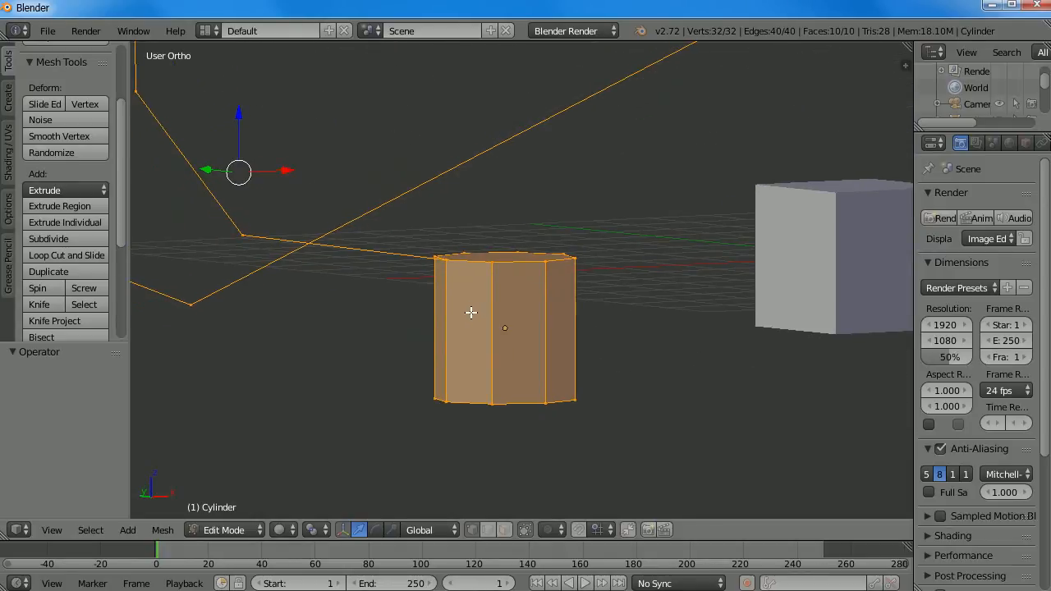
key(ctrl+r)
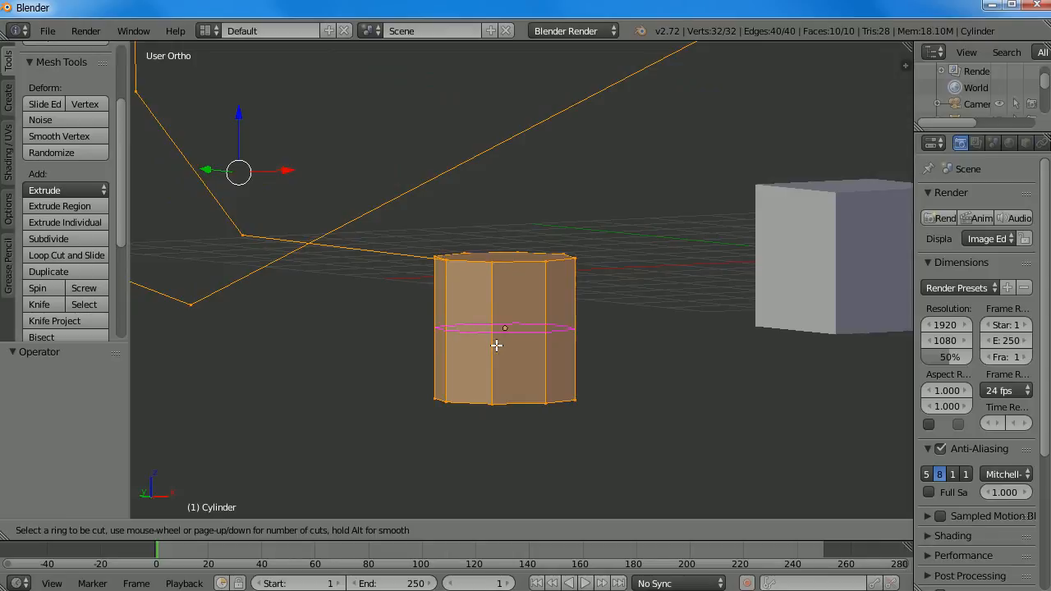
scroll(497, 345, up, 4)
click(497, 345)
right_click(494, 346)
middle_drag(494, 346, 476, 293)
scroll(557, 342, down, 4)
- Deselect everything and move one top-rim vertex of the cylinder up and outward by about 1.57, -0.91 and 1.52
key(a)
right_click(525, 269)
key(g)
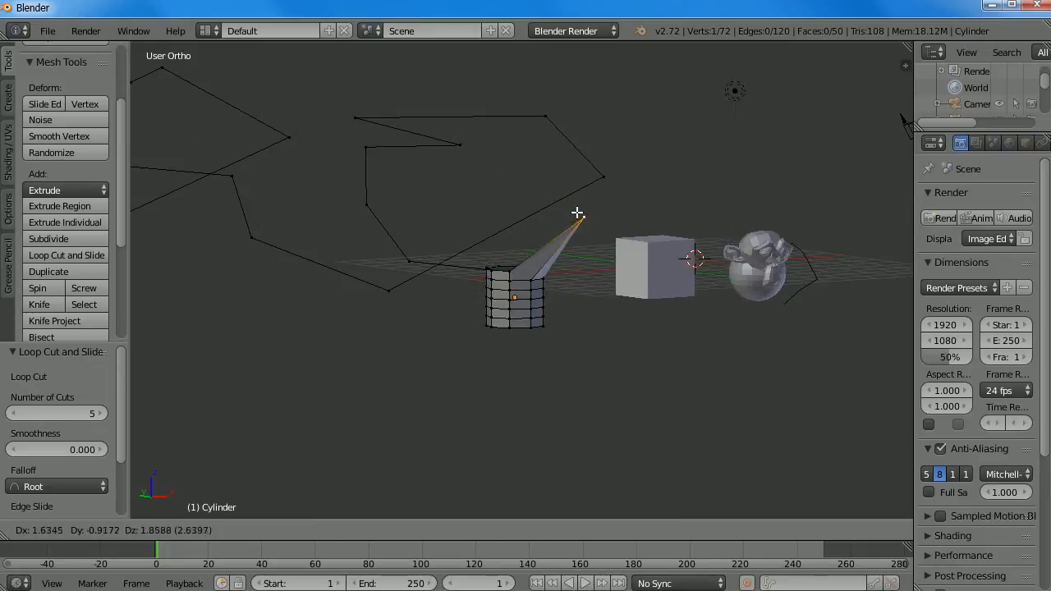
click(576, 220)
middle_drag(559, 237, 353, 275)
scroll(546, 273, up, 2)
scroll(541, 274, up, 5)
scroll(523, 229, down, 4)
scroll(458, 194, down, 3)
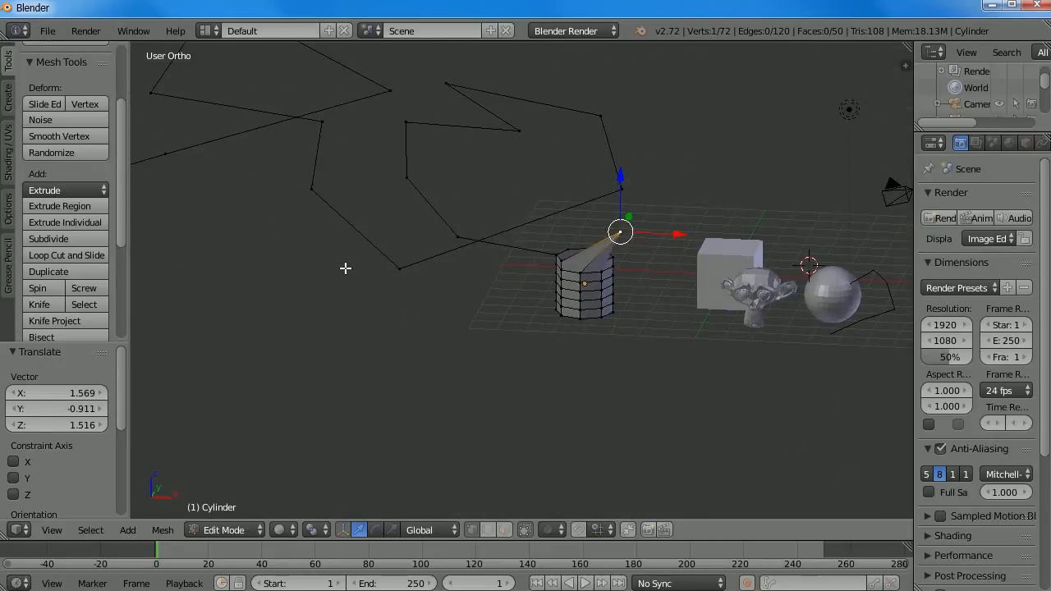
shift+middle_drag(577, 265, 469, 285)
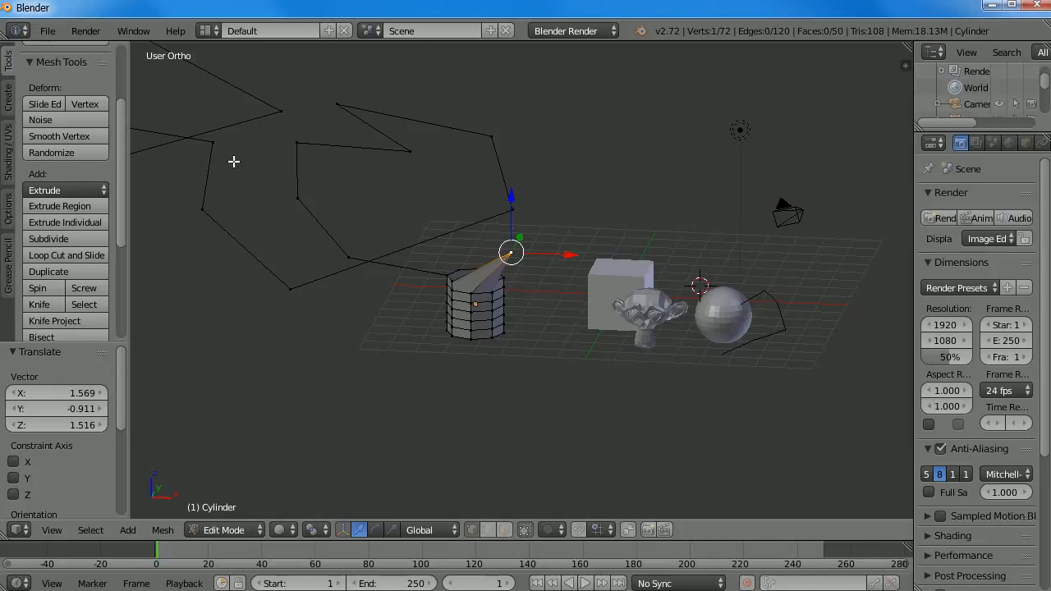
- Open the recent file lego002.blend
click(48, 31)
mouse_move(87, 83)
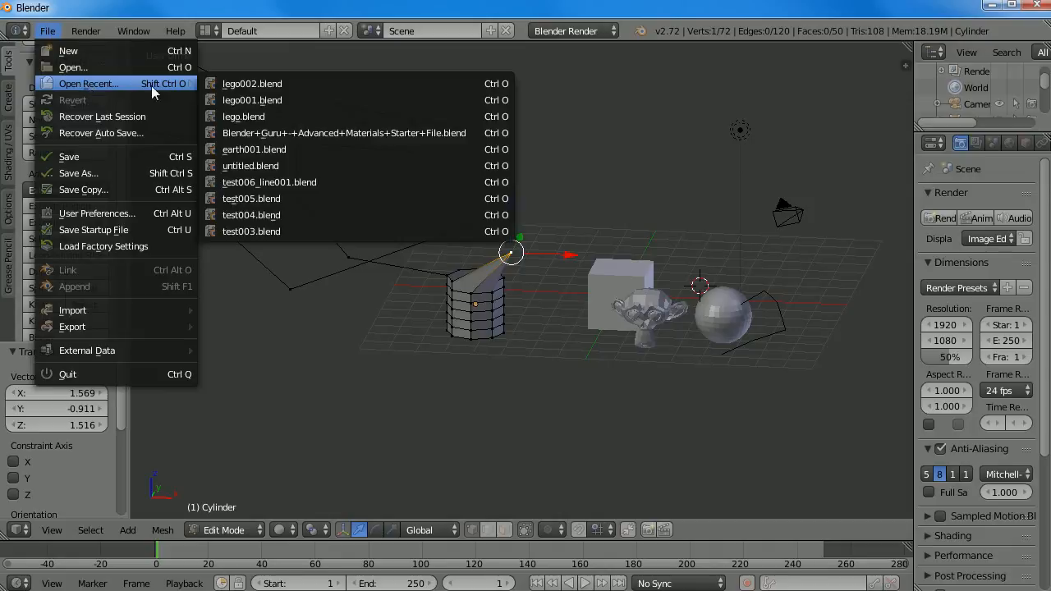
click(257, 85)
- Select the Lego figure's head, inspect its mesh in Edit Mode and return to Object Mode
key(Tab)
key(Tab)
right_click(454, 138)
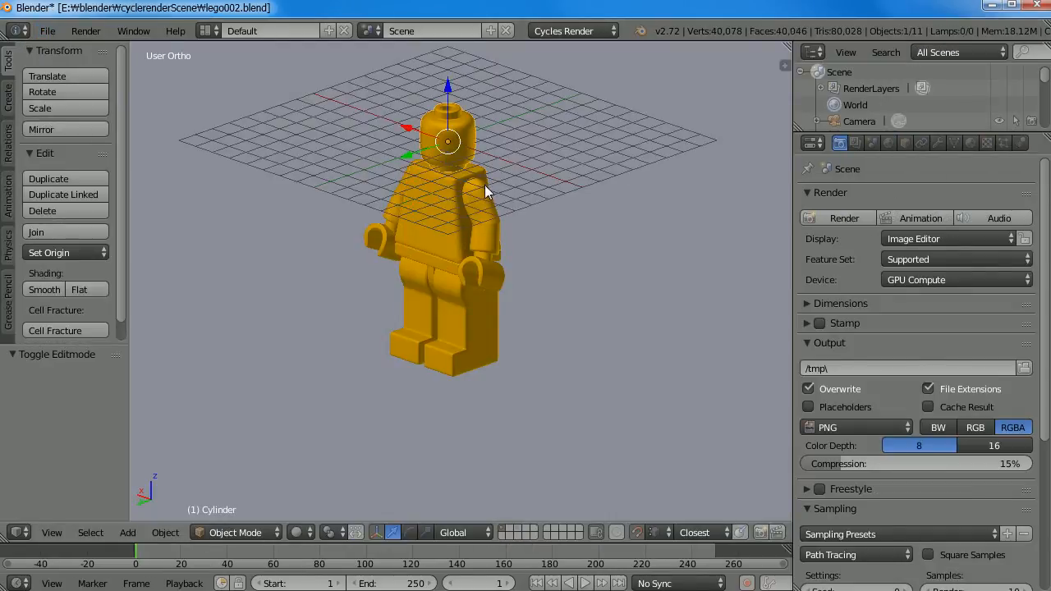
key(Tab)
middle_drag(424, 187, 221, 257)
key(Tab)
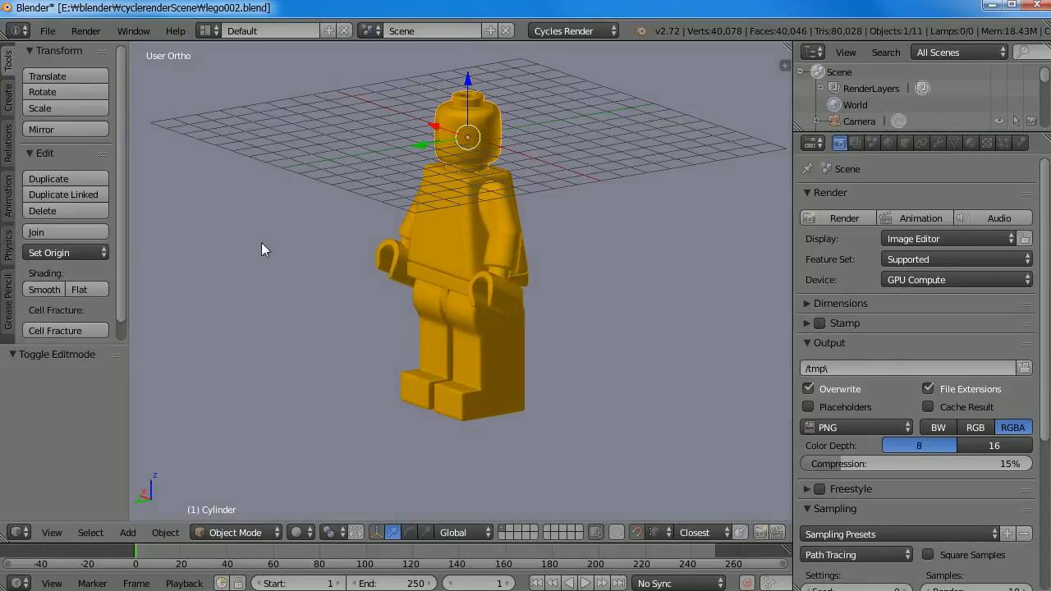
- Select the Lego figure's torso and show the viewport in rendered shading
right_click(470, 209)
key(shift+z)
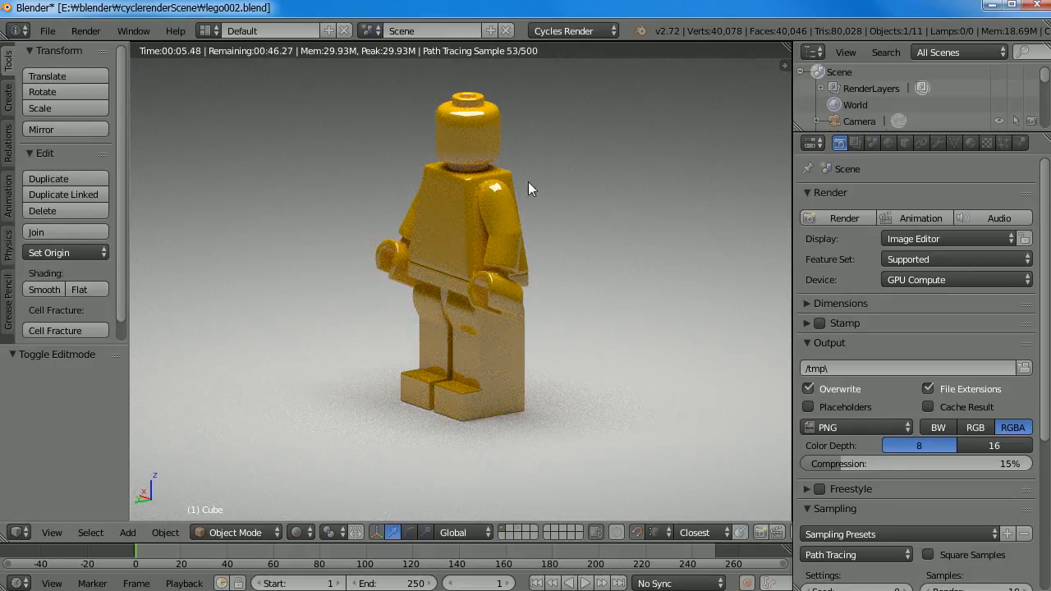
middle_drag(551, 192, 560, 190)
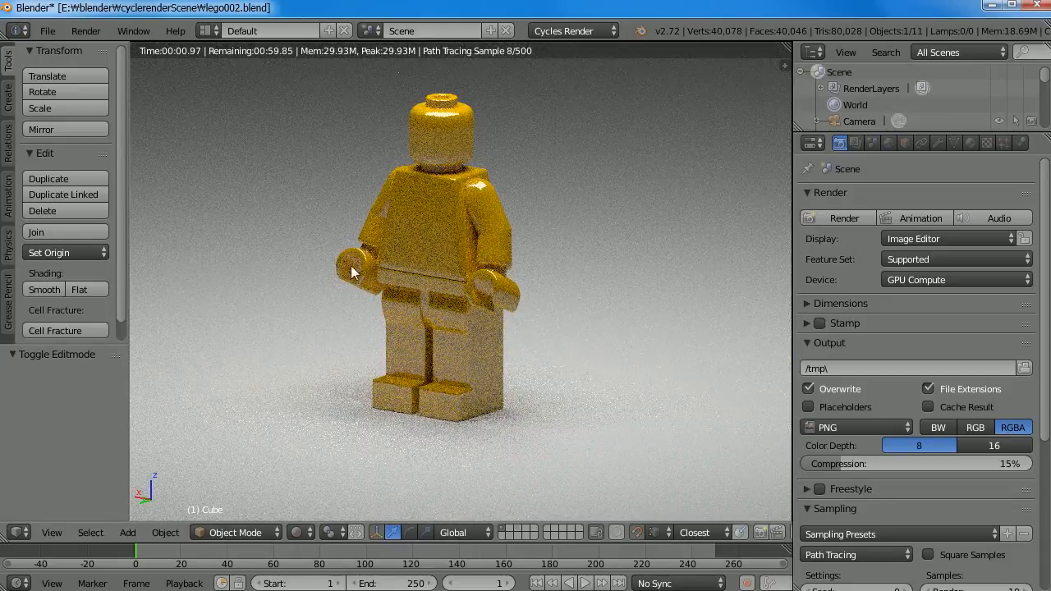